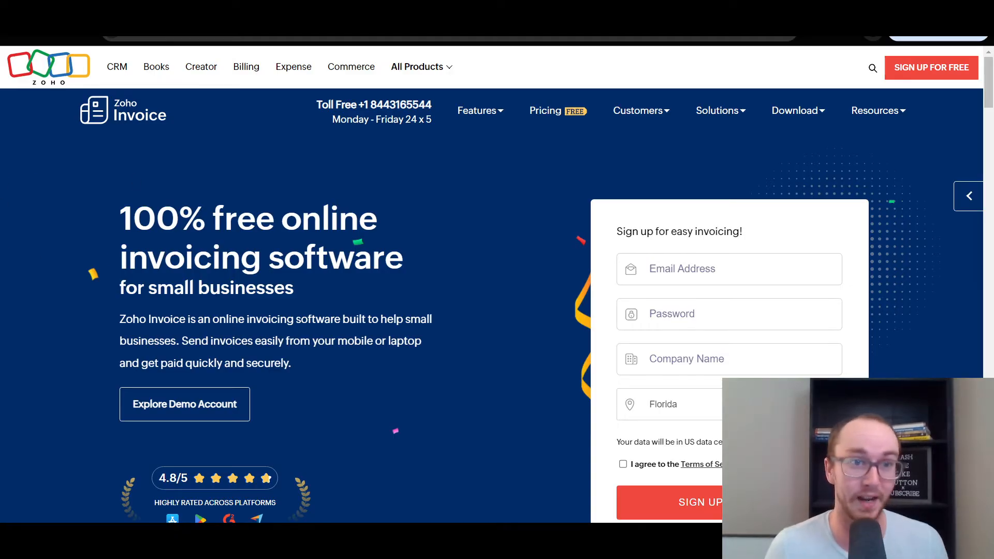
Review the Zoho Invoice pricing page, focusing on the list of features included in the free plan.
scroll(253, 208, "down", 10)
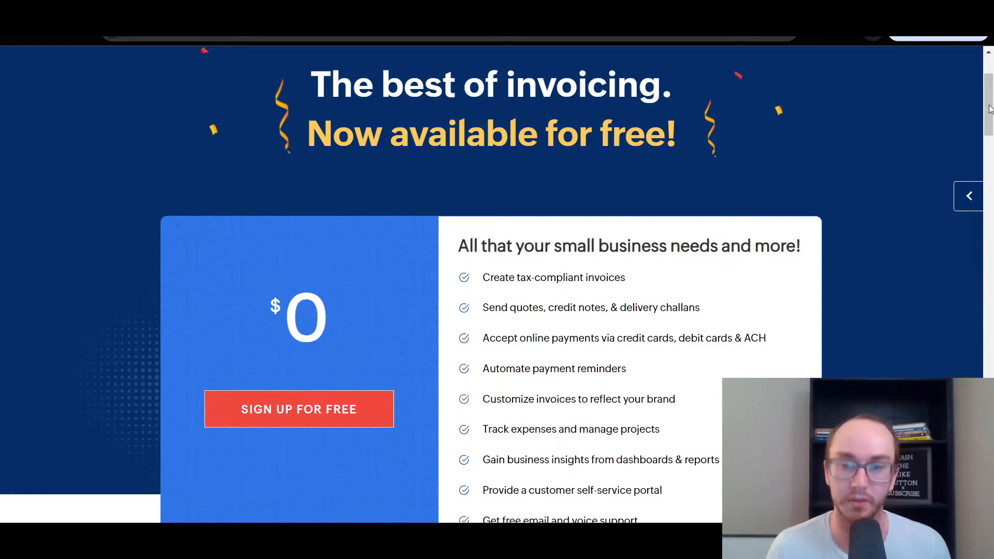
mouse_move(989, 107)
left_mouse_down()
mouse_move(989, 122)
mouse_move(988, 90)
left_mouse_up()
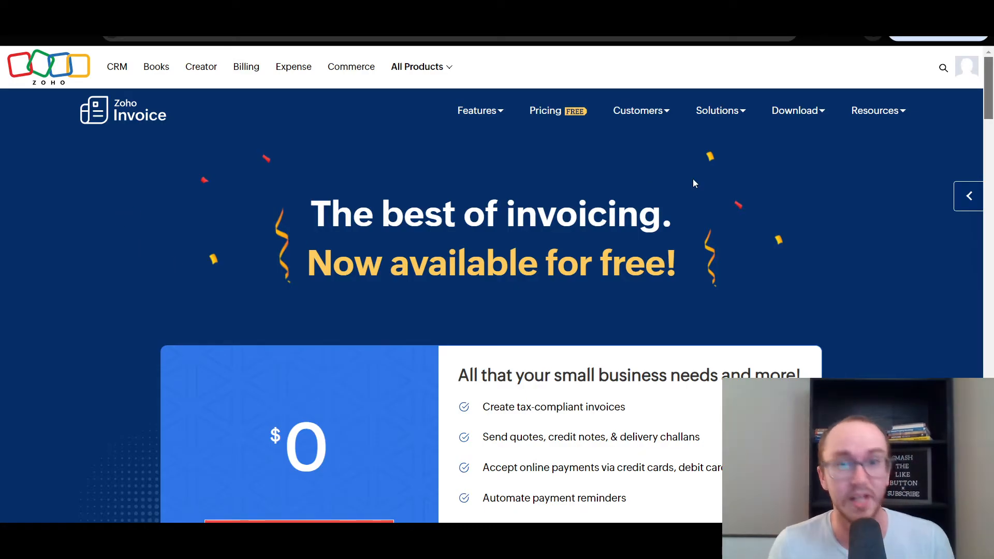
left_click_drag(988, 106, 989, 118)
scroll(576, 259, "down", 1)
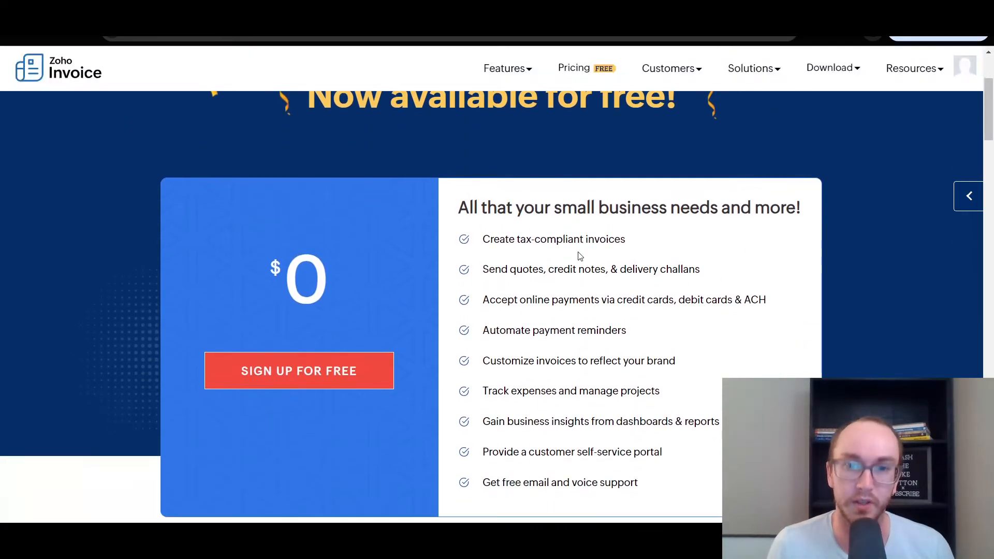
left_click_drag(489, 300, 745, 299)
left_click(758, 330)
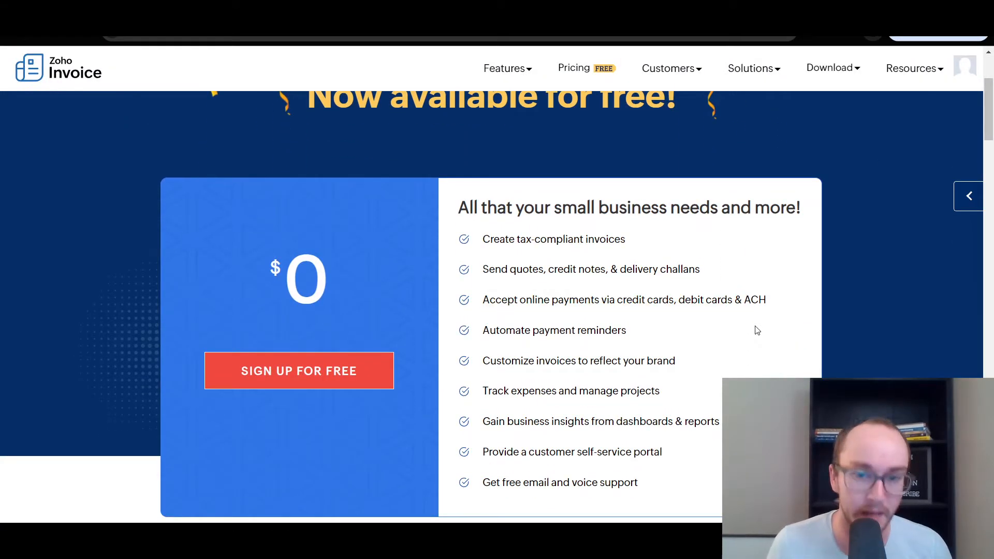
left_click_drag(488, 270, 627, 255)
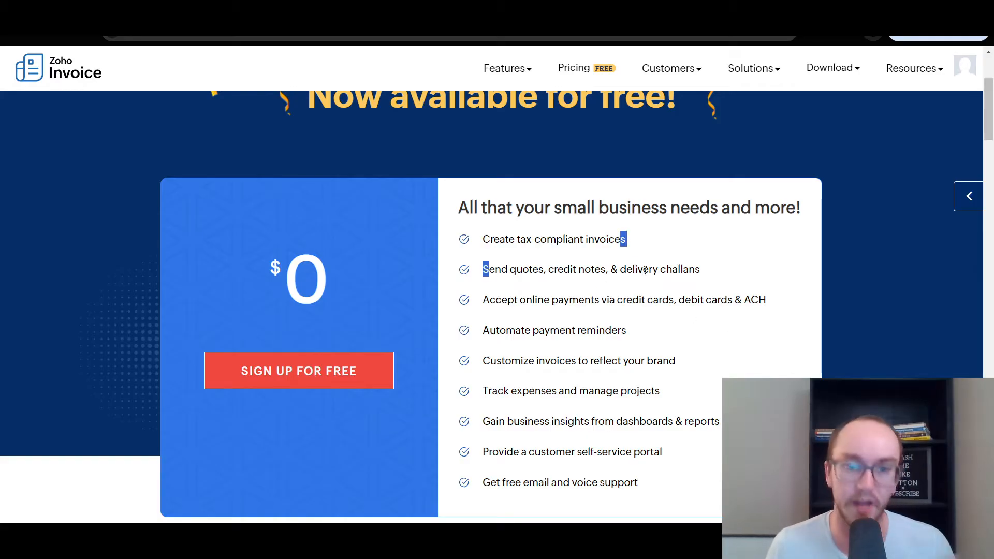
left_click(645, 270)
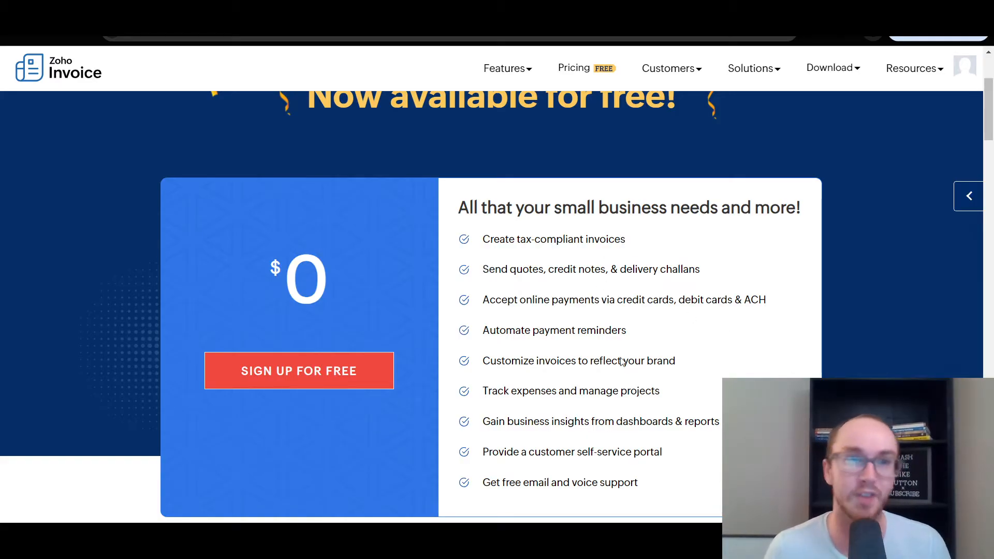
Switch to the Zoho Invoice home page and look through its payment options and invoicing feature overview.
key("ctrl+Tab")
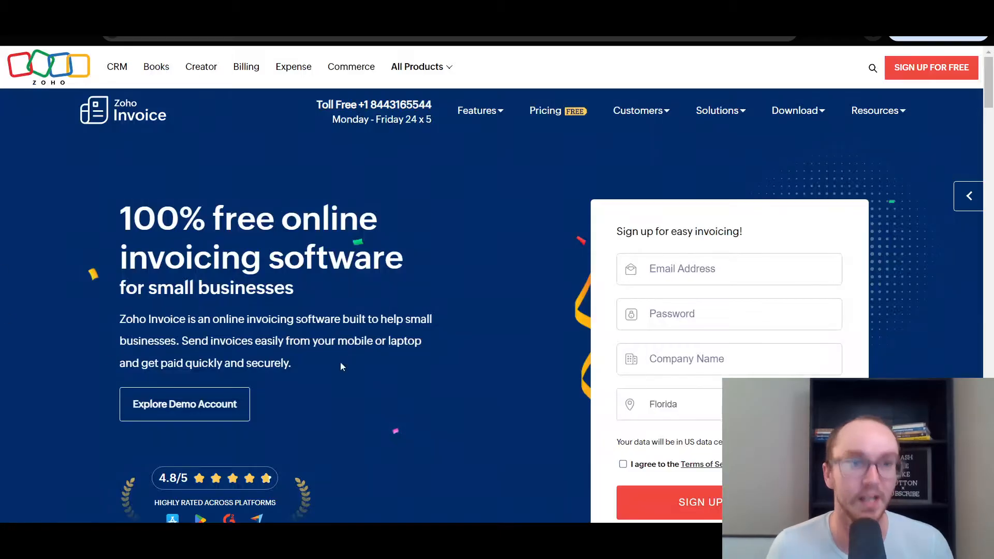
scroll(489, 380, "down", 3)
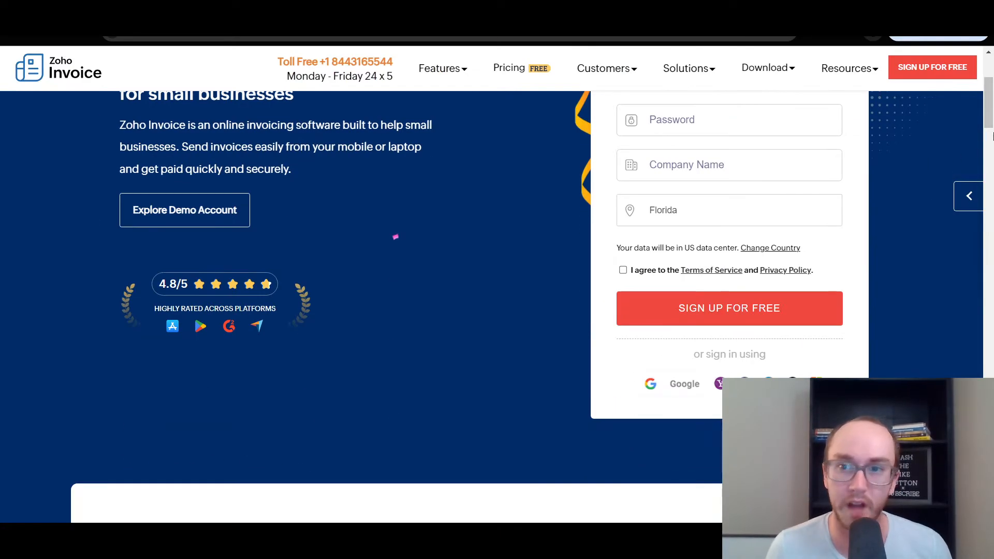
left_click_drag(993, 136, 989, 183)
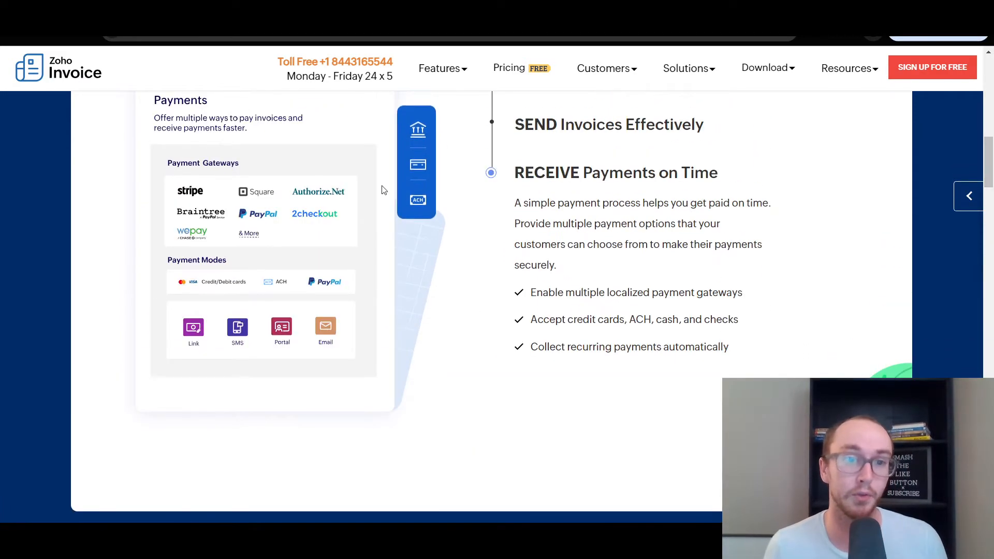
scroll(616, 326, "down", 2)
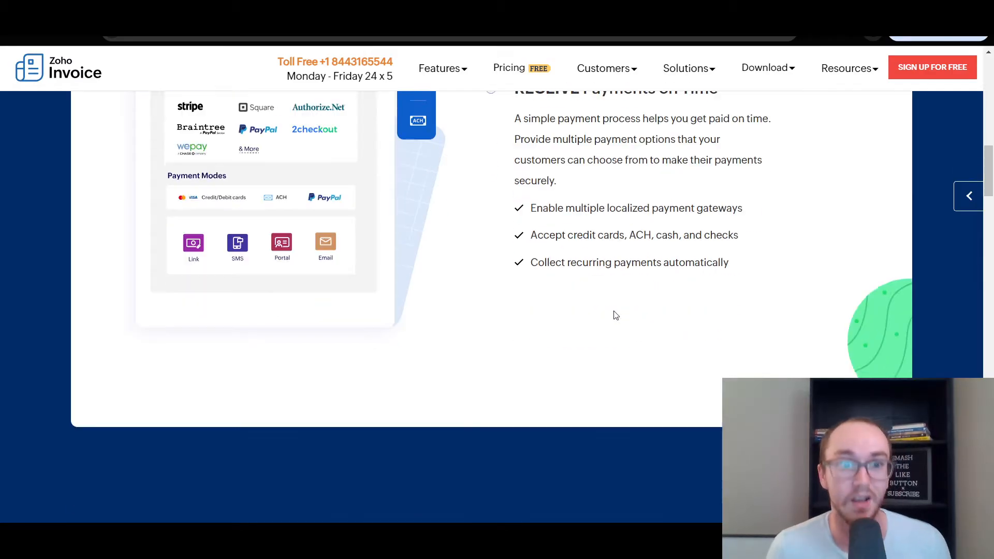
scroll(616, 316, "down", 6)
scroll(612, 302, "down", 4)
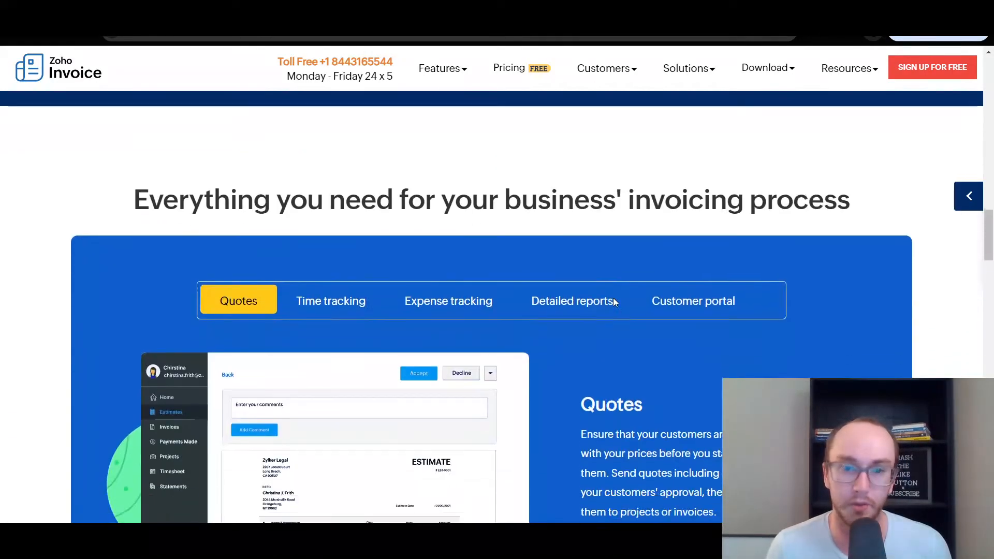
scroll(612, 299, "down", 3)
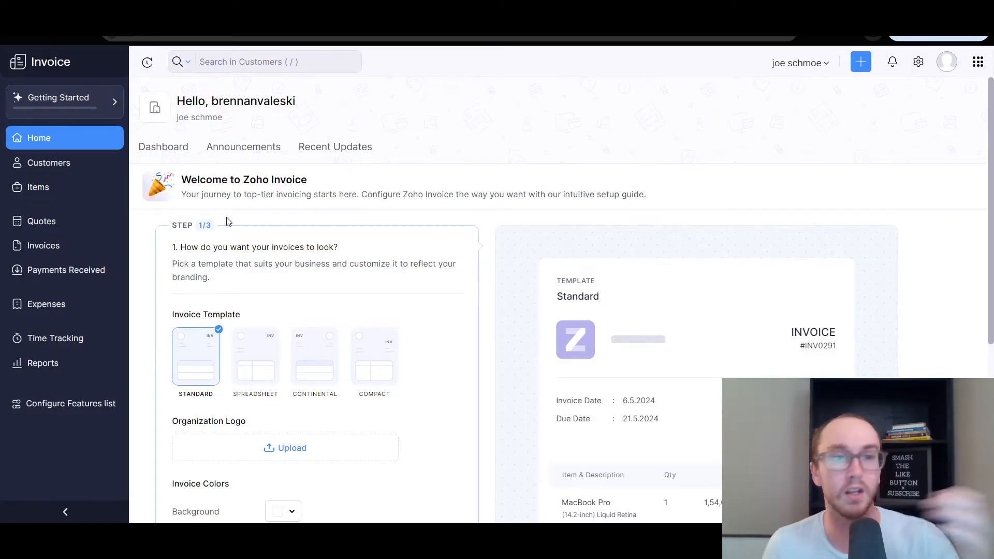
Read the welcome message and setup guide introduction on the Zoho Invoice dashboard.
left_click_drag(230, 179, 349, 206)
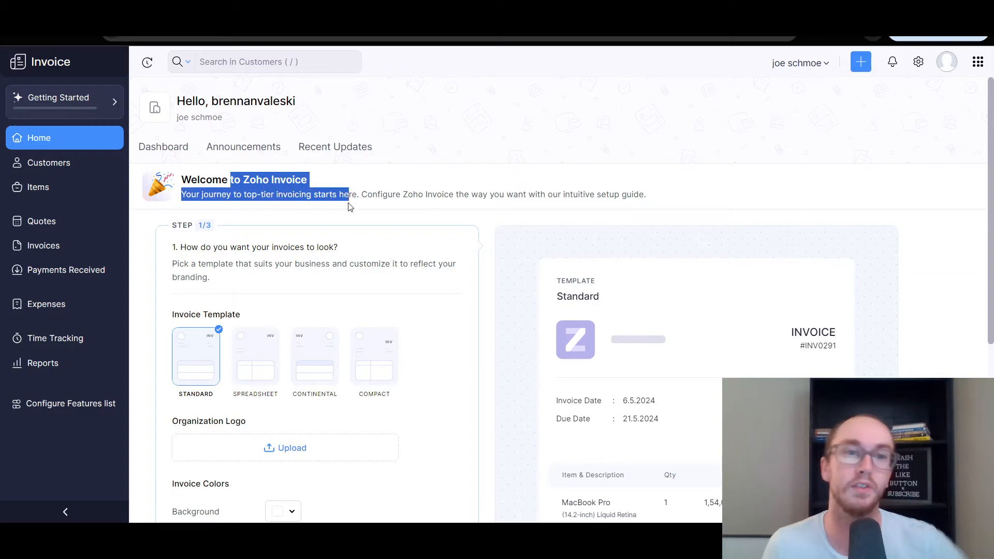
left_click(308, 218)
left_click_drag(265, 194, 452, 195)
left_click(397, 202)
left_click_drag(373, 196, 647, 201)
left_click(647, 202)
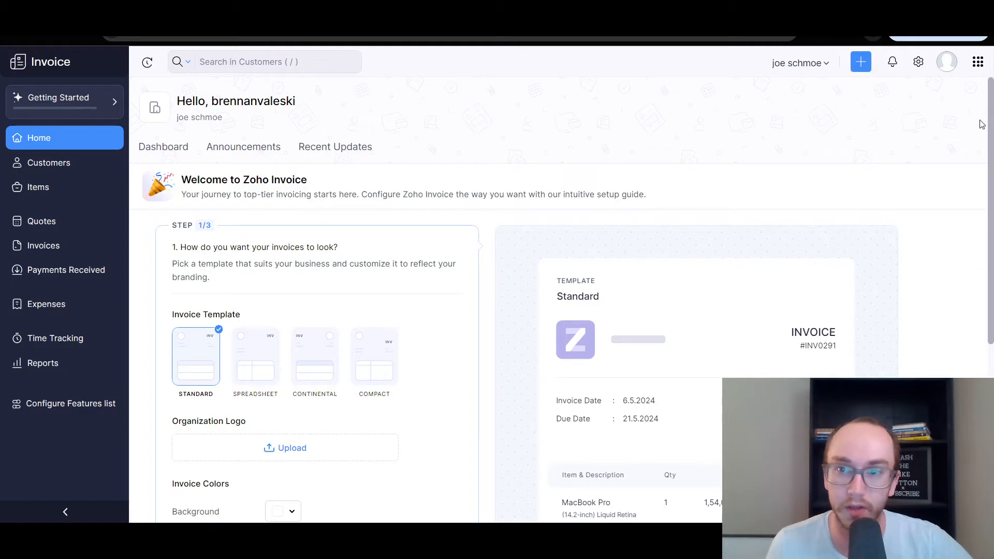
Preview the Spreadsheet, Continental, Compact and Standard invoice templates in the first setup step to compare their layouts.
scroll(971, 170, "down", 2)
scroll(971, 169, "down", 1)
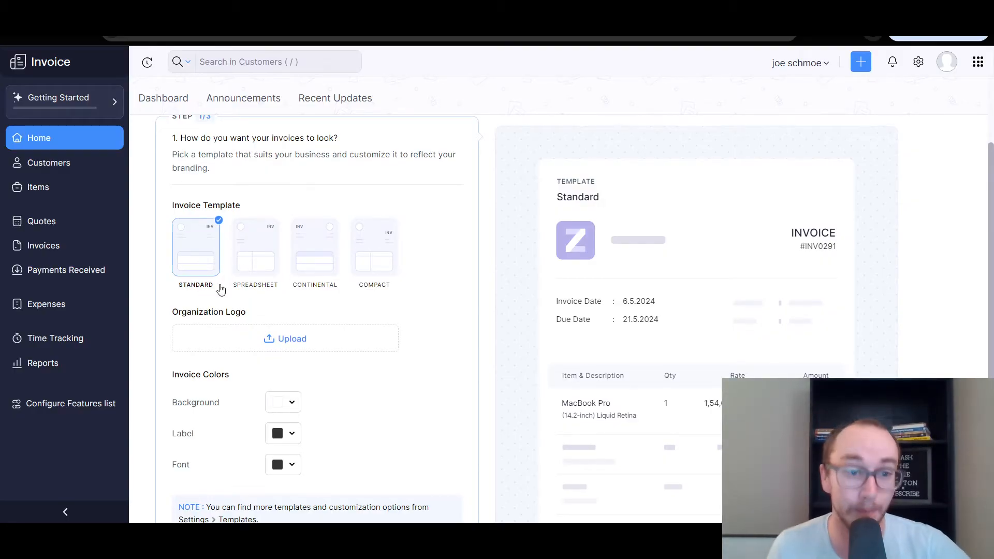
left_click(256, 264)
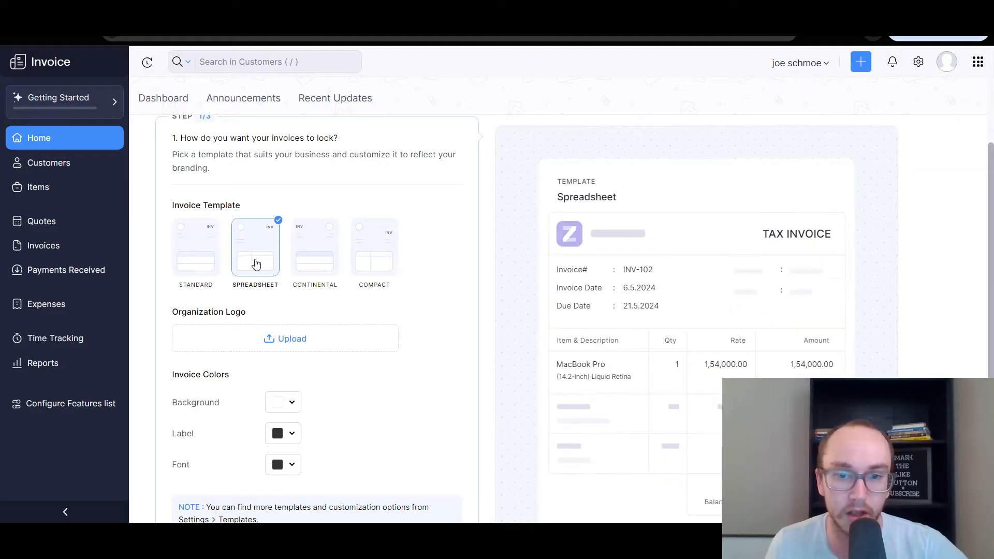
scroll(497, 309, "down", 1)
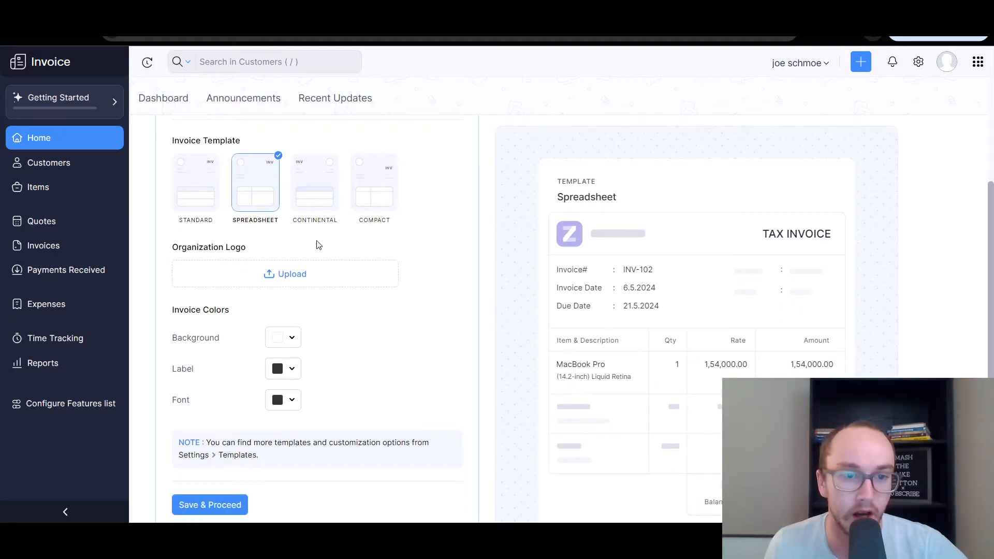
left_click(324, 196)
left_click(372, 200)
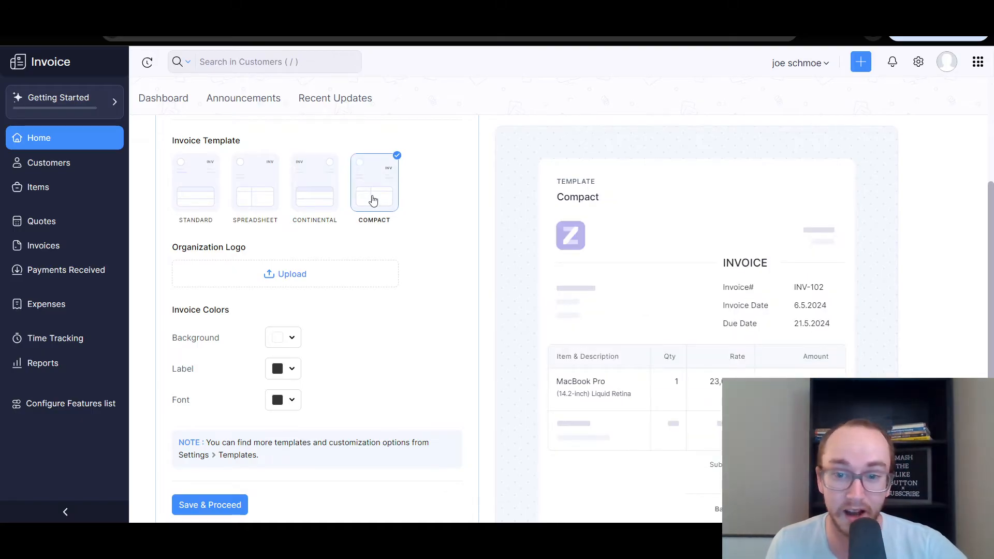
left_click(203, 188)
left_click(253, 188)
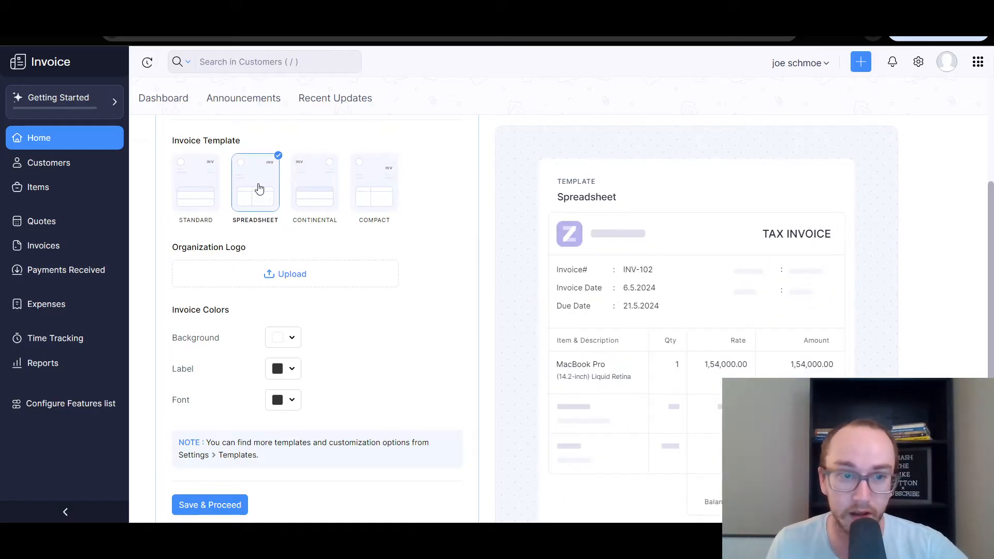
left_click(313, 191)
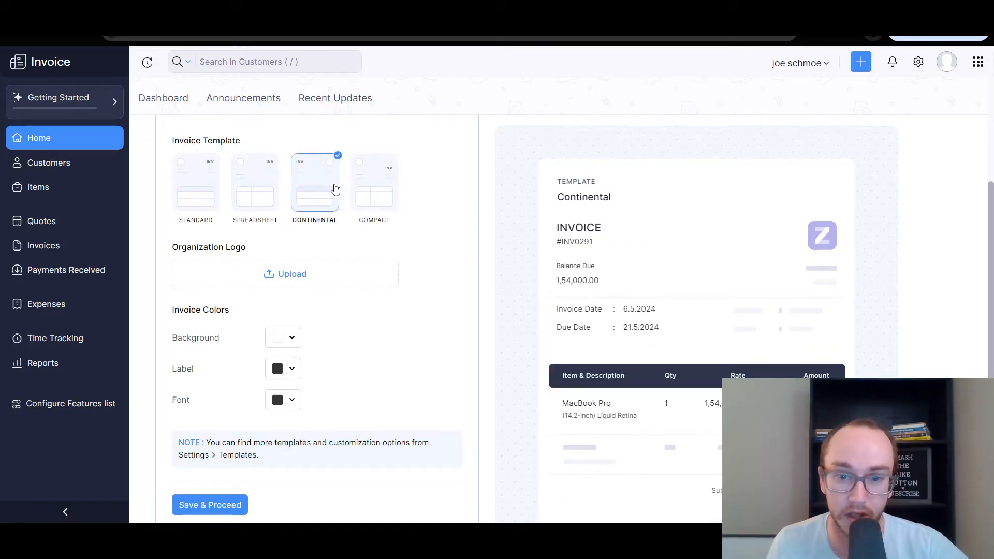
left_click(368, 189)
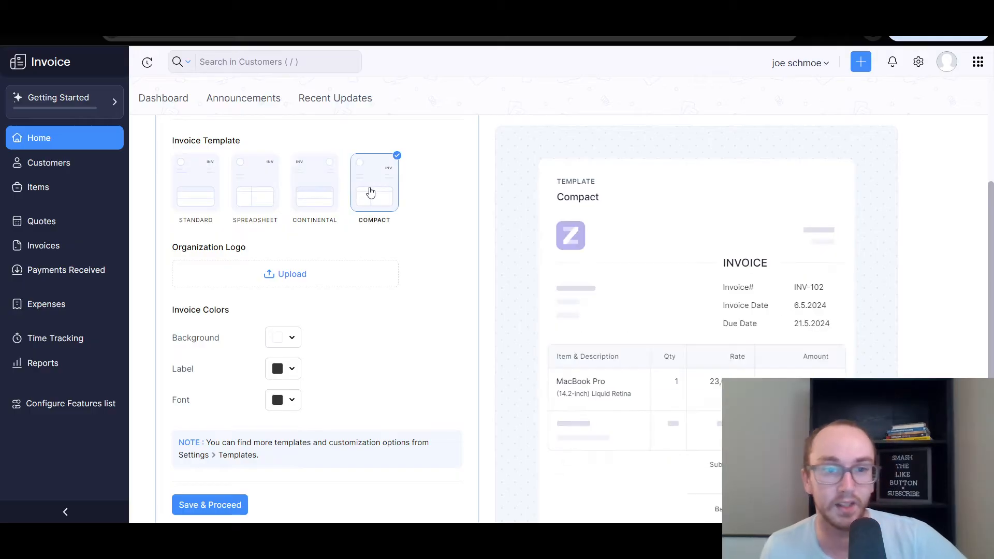
Go through the alternative invoice templates once more and select the Standard template.
left_click(322, 200)
left_click(273, 202)
left_click(220, 198)
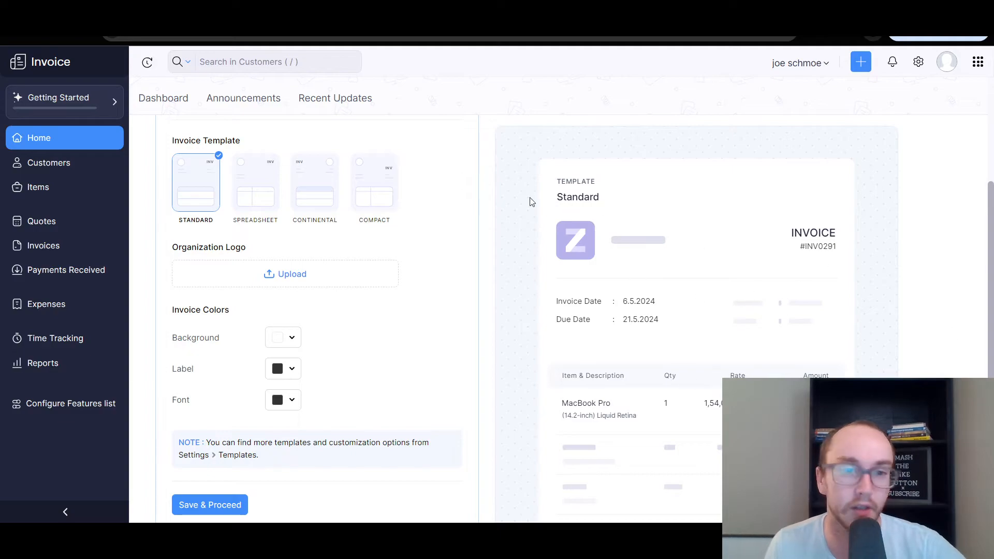
left_click(238, 177)
left_click(378, 195)
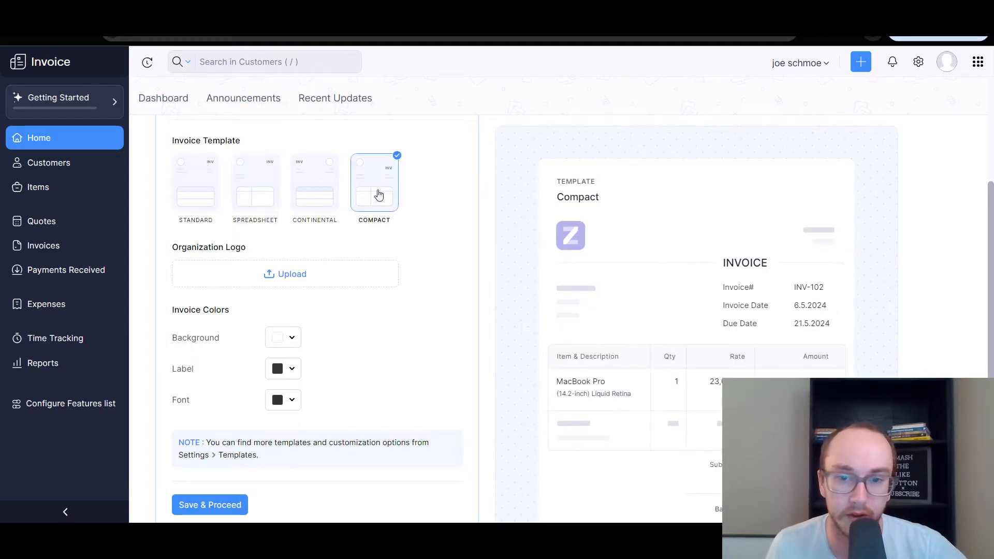
left_click(323, 201)
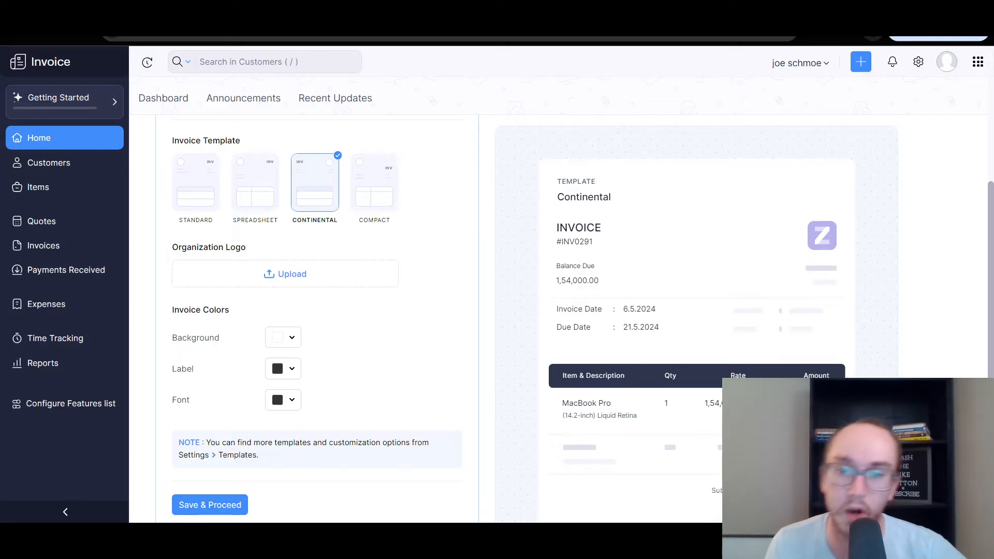
left_click(188, 204)
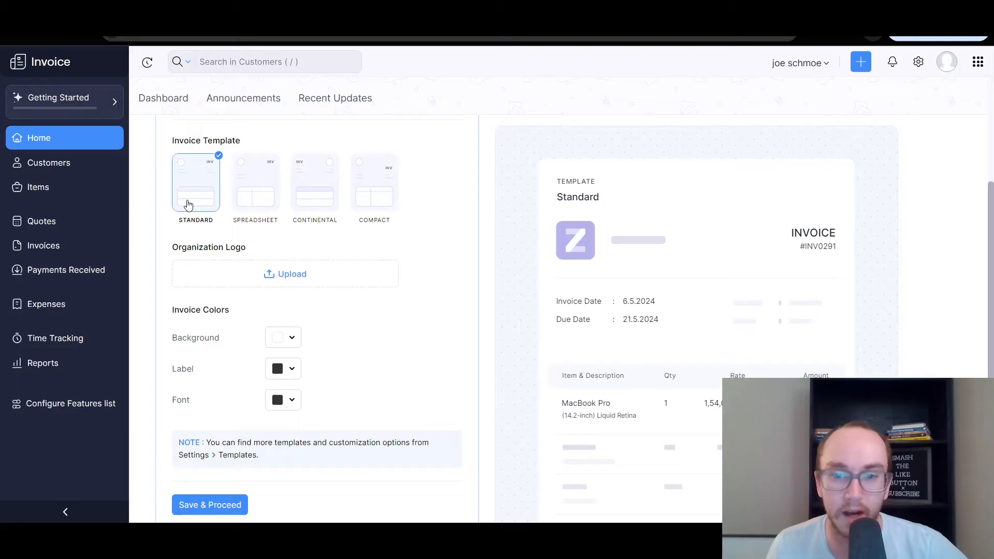
Set the invoice background color to the green shade #ABD34E and apply it.
scroll(458, 328, "down", 1)
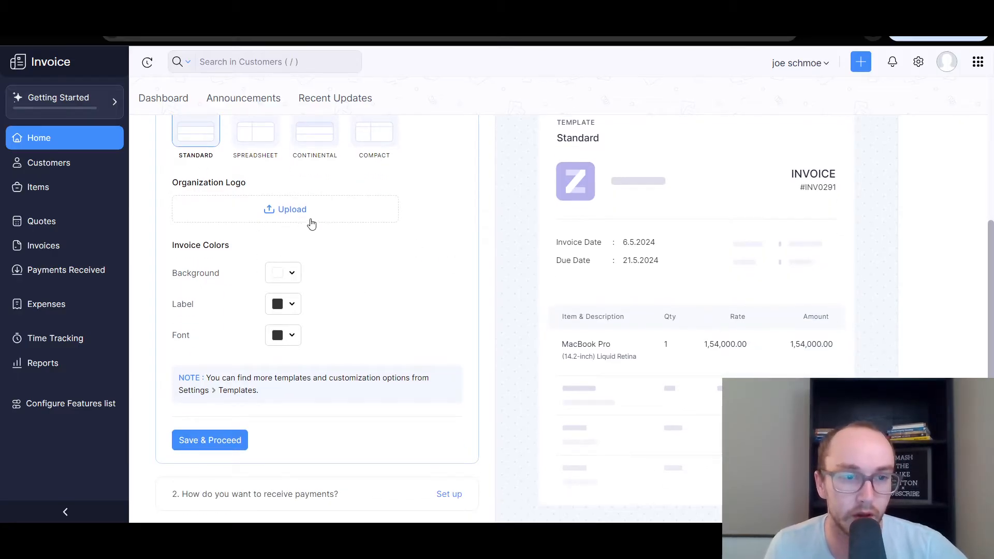
scroll(284, 251, "up", 1)
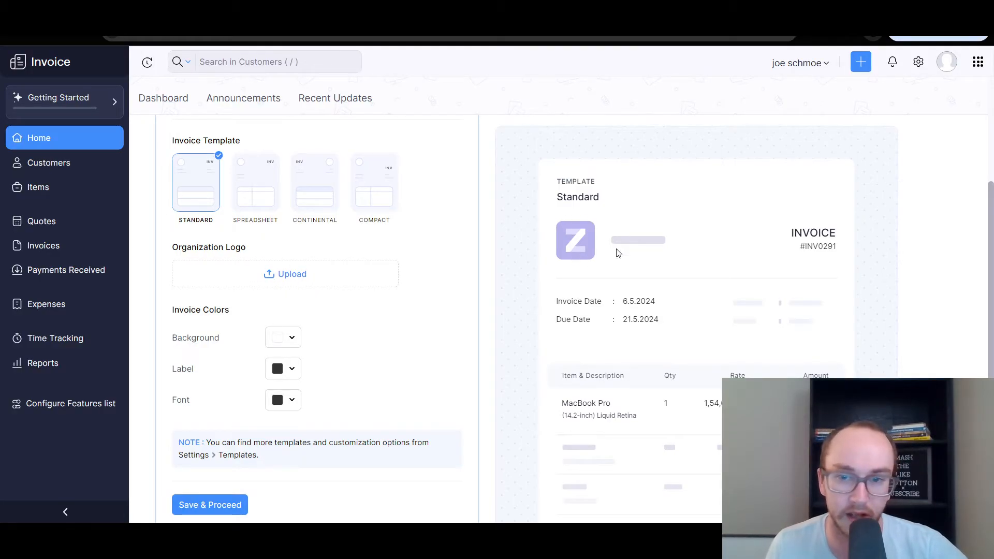
left_click(281, 341)
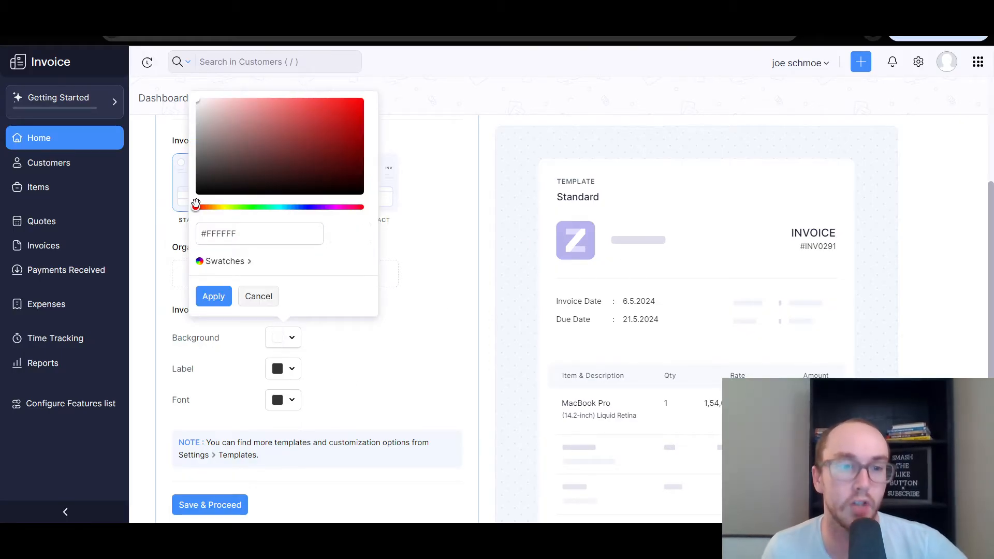
left_click_drag(195, 206, 232, 207)
left_click(430, 317)
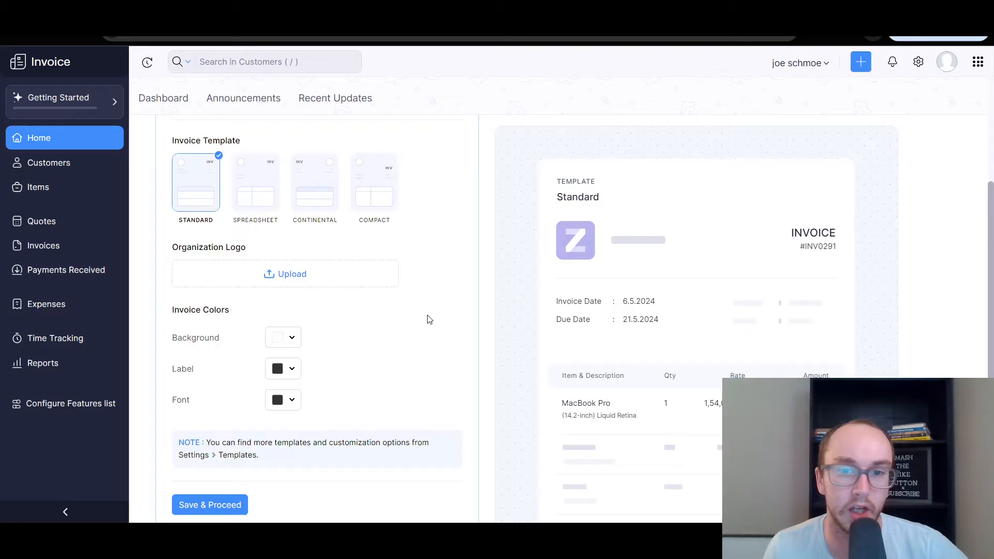
left_click(276, 338)
left_click_drag(274, 156, 300, 116)
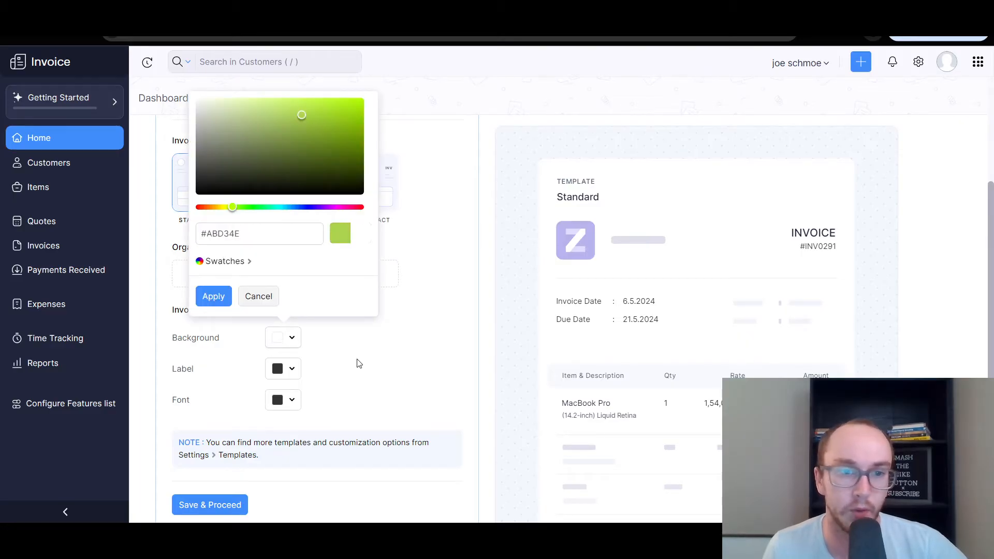
left_click(215, 299)
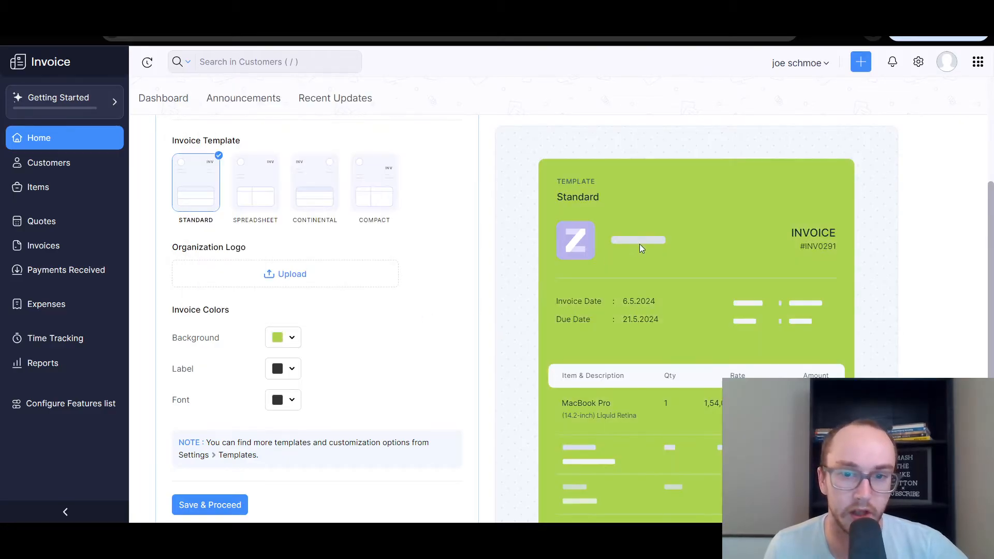
Change the invoice background color to the light cyan shade #D7FCFF and apply it.
left_click(293, 338)
left_click_drag(301, 140, 281, 205)
left_click_drag(251, 144, 221, 99)
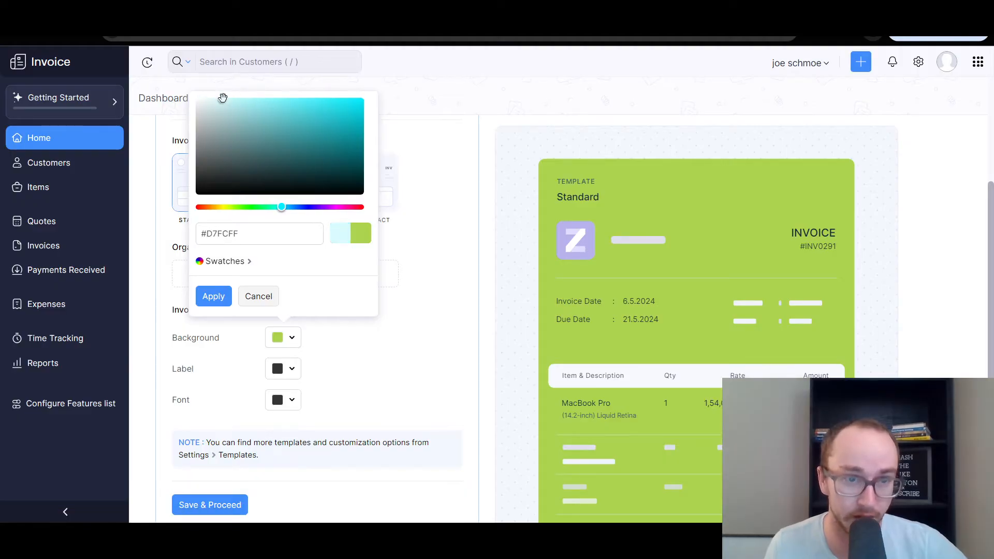
left_click(214, 295)
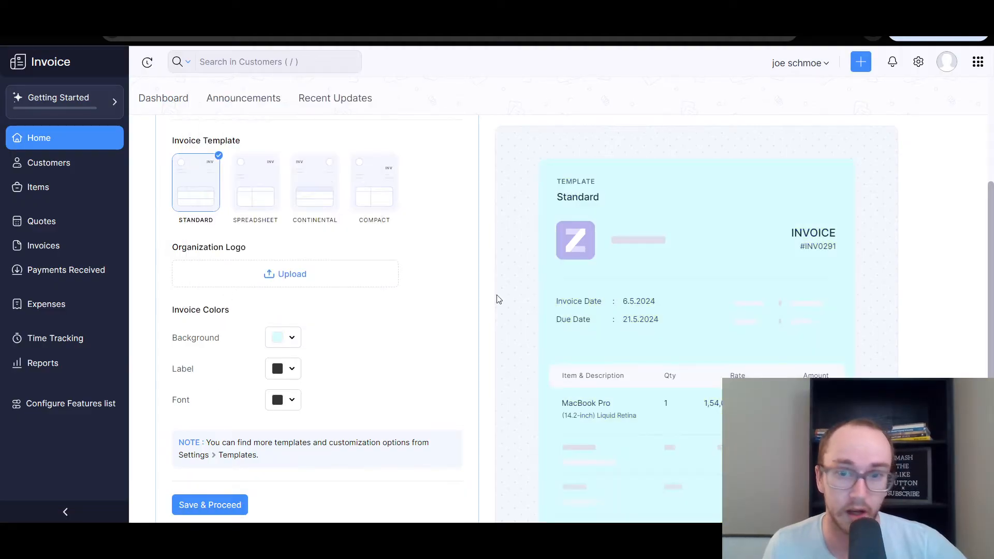
Change the invoice background color to the pale yellow swatch #FFECC1 and apply it.
left_click(279, 337)
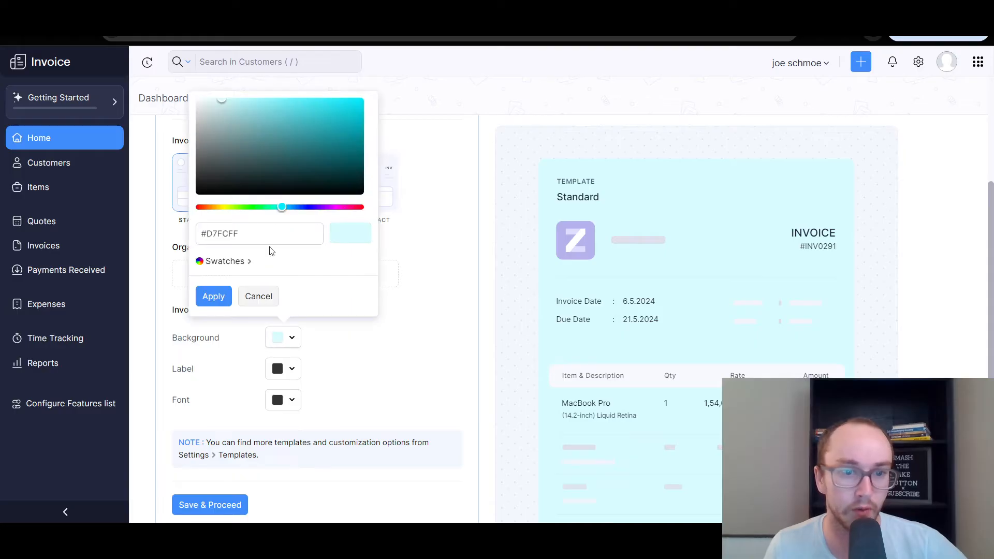
left_click(198, 102)
mouse_move(197, 101)
left_mouse_down()
mouse_move(185, 99)
mouse_move(198, 98)
mouse_move(202, 115)
mouse_move(195, 93)
mouse_move(212, 160)
mouse_move(208, 94)
mouse_move(194, 97)
left_mouse_up()
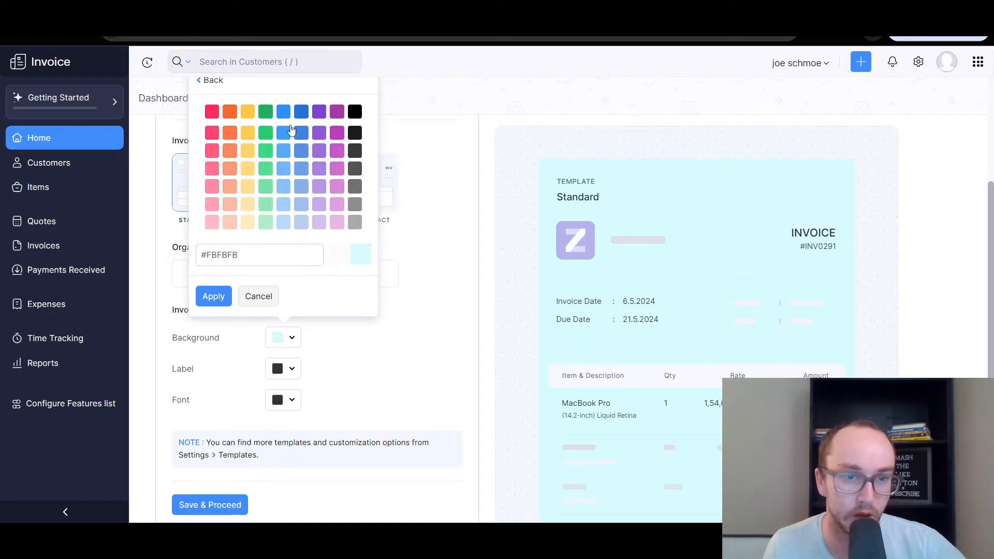
left_click(247, 223)
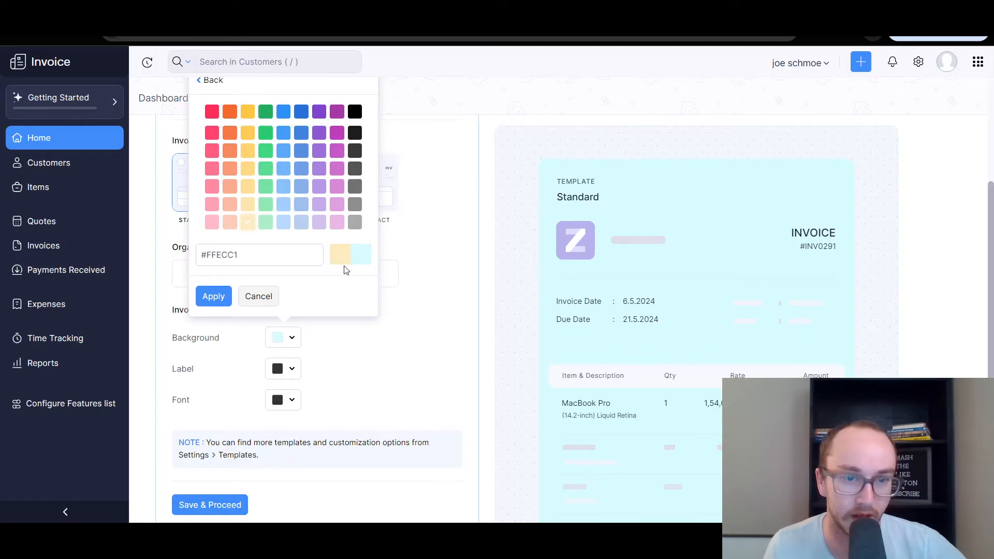
left_click(229, 296)
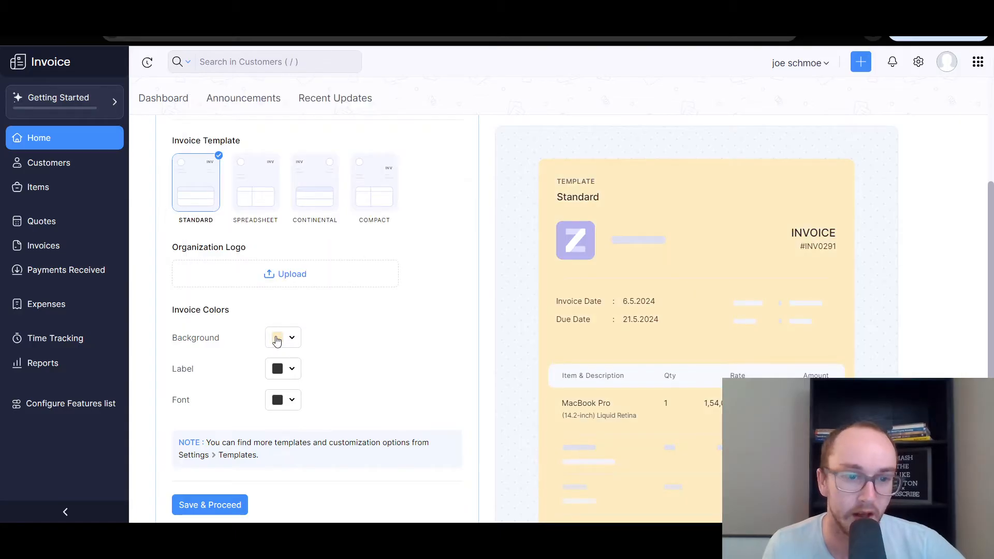
Set the invoice font color to the red shade #D42525 and check the dates in the template preview.
left_click(288, 370)
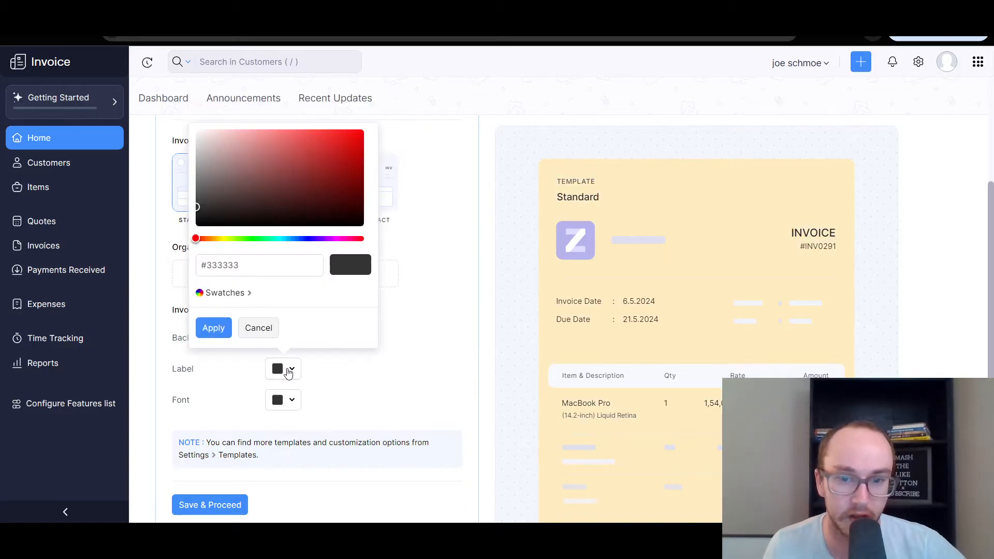
left_click(352, 395)
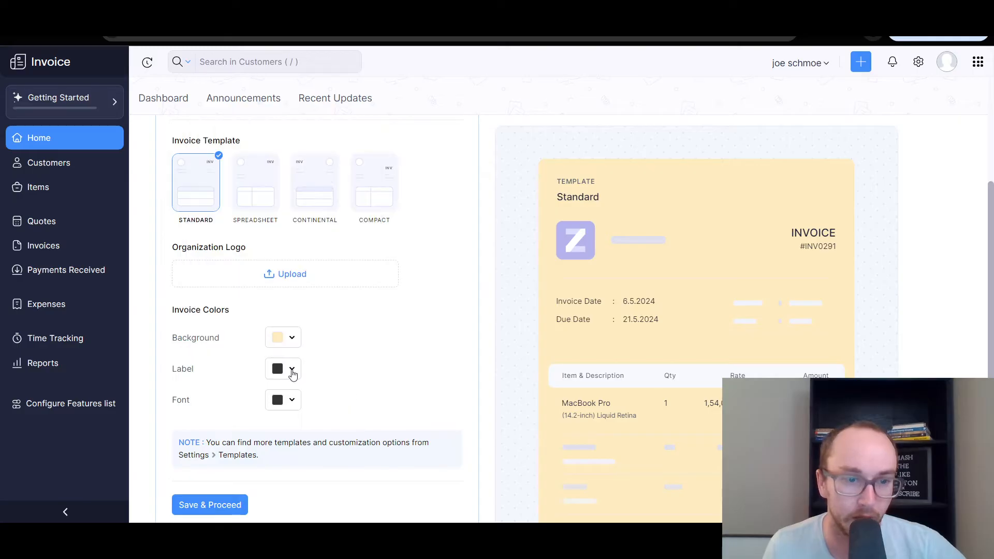
left_click(288, 402)
left_click(332, 178)
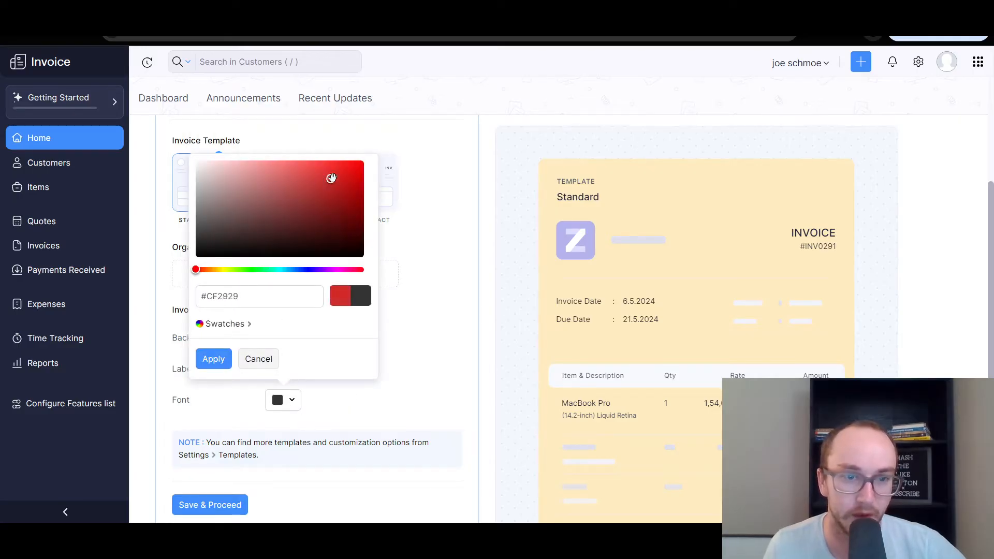
left_click(212, 357)
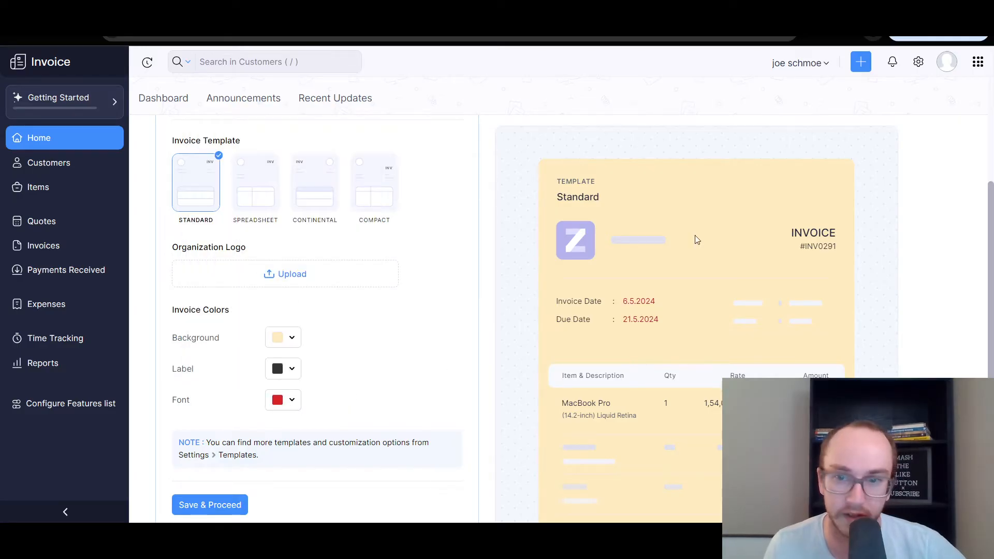
double_click(638, 302)
left_click(655, 314)
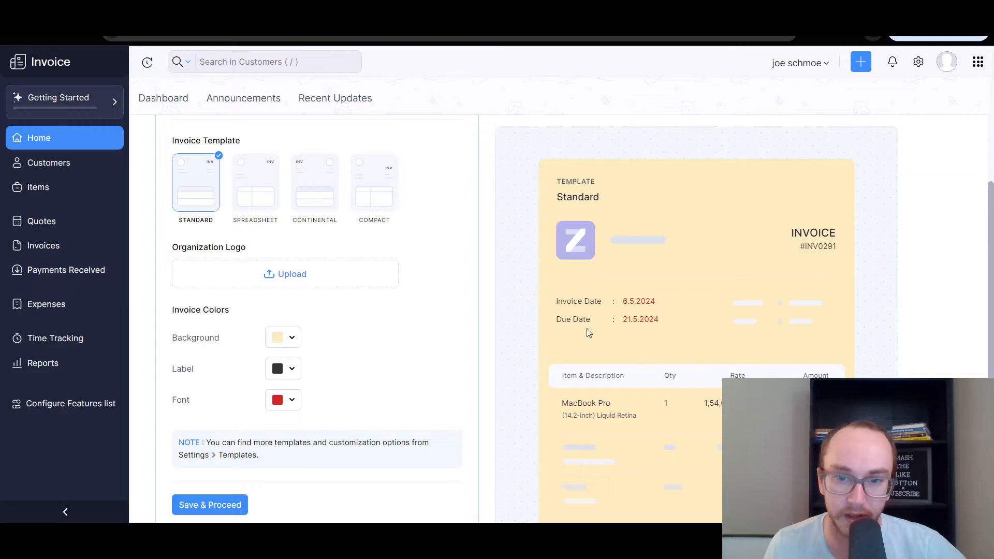
Set the invoice label color to a dark red and apply it.
left_click(291, 368)
left_click(322, 184)
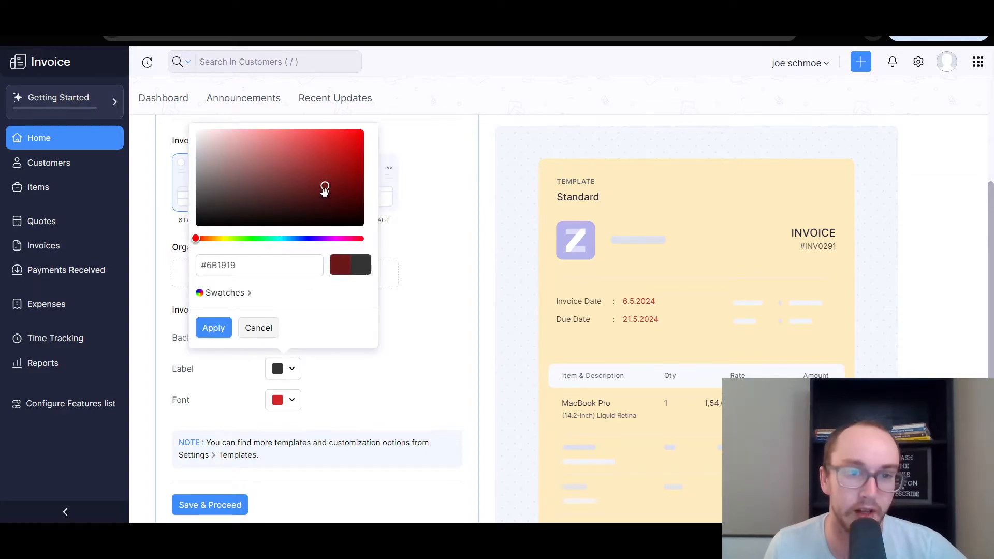
left_click(344, 219)
left_click(341, 159)
left_click(213, 328)
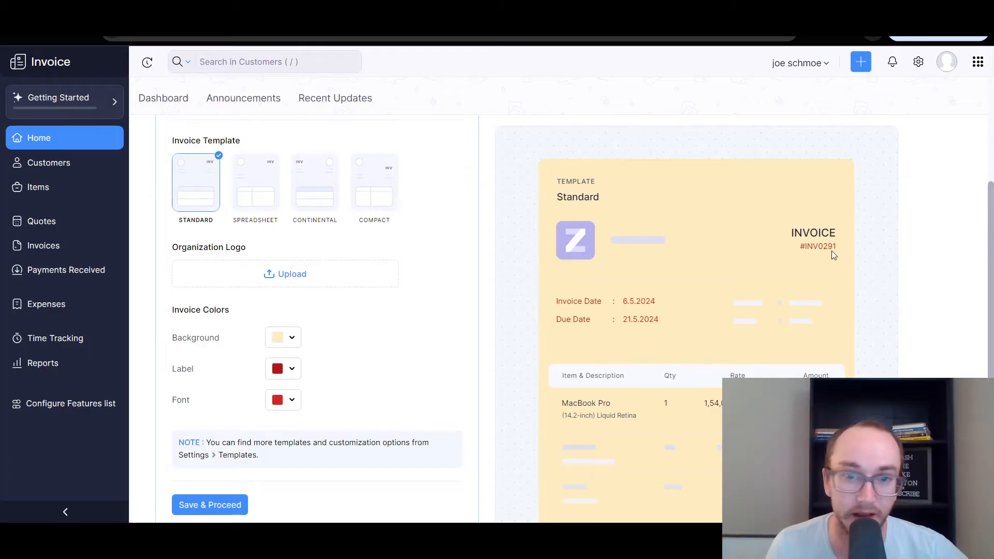
Change the invoice background color to the gray swatch #AAAAAA and apply it.
left_click(289, 337)
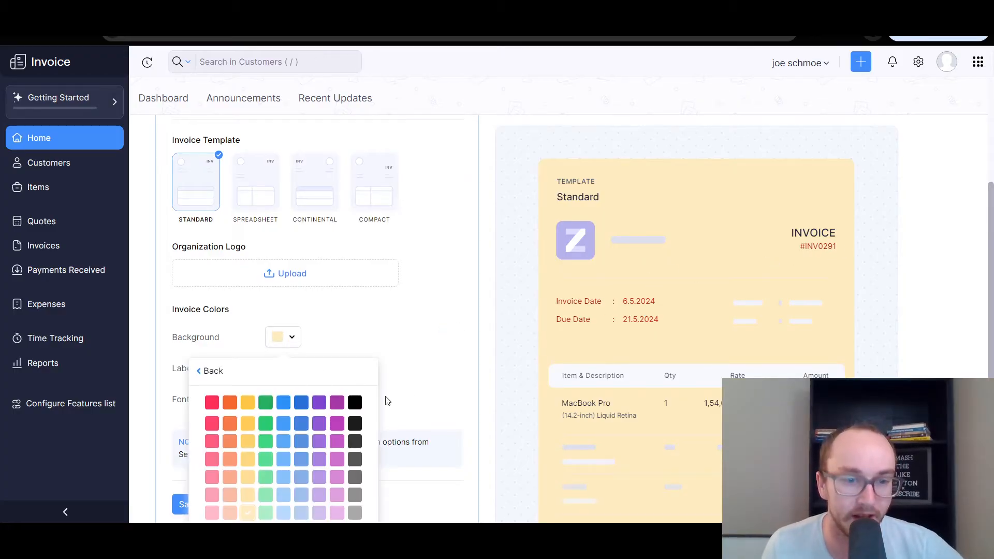
scroll(388, 401, "down", 1)
left_click(355, 450)
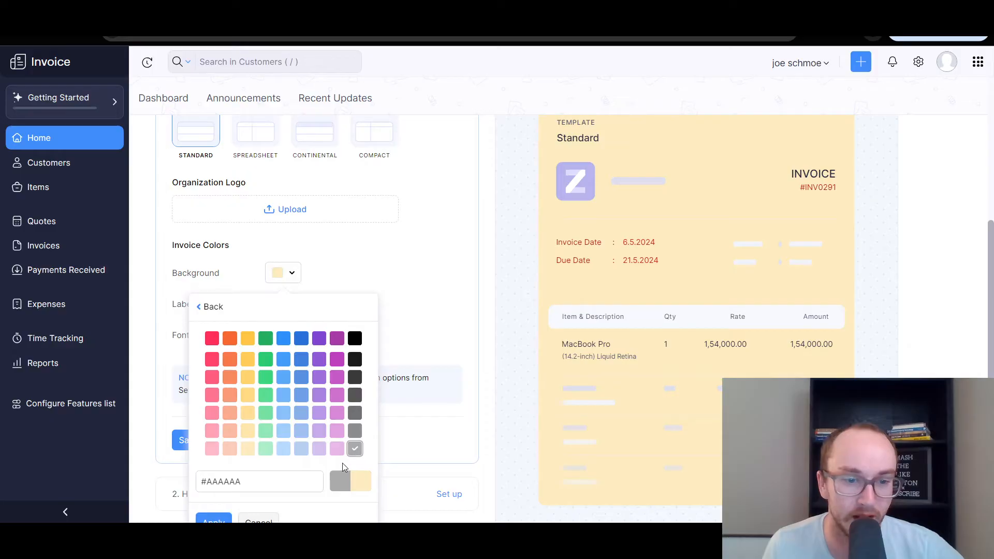
scroll(343, 463, "down", 1)
scroll(267, 325, "up", 1)
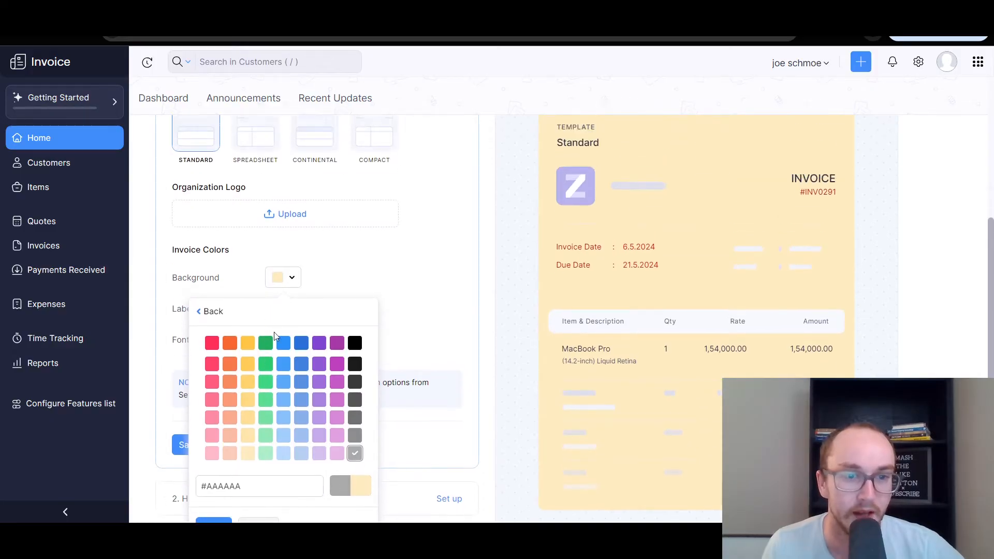
scroll(269, 466, "down", 1)
left_click(214, 462)
scroll(419, 383, "up", 2)
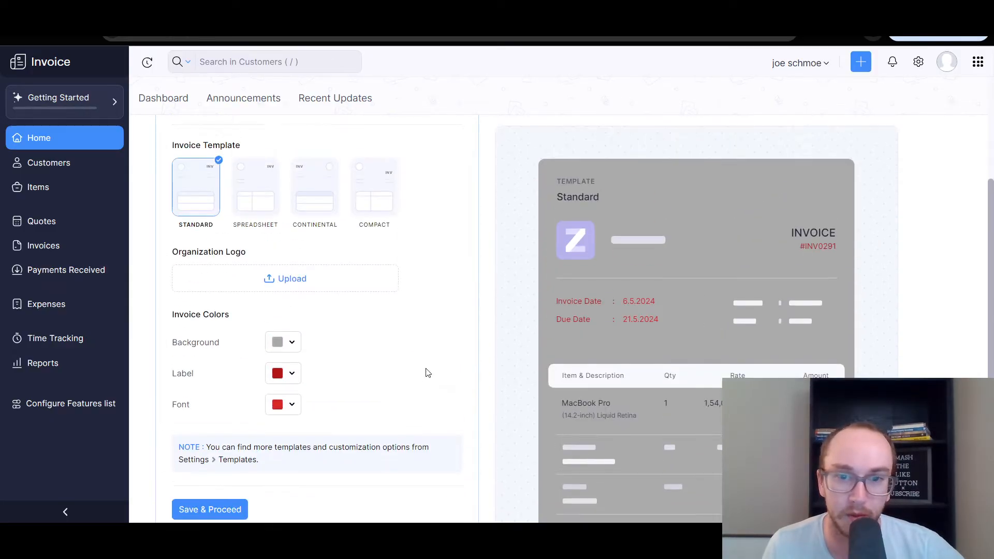
Change the invoice background color to a very light, nearly white gray and apply it.
left_click(288, 345)
left_click(213, 377)
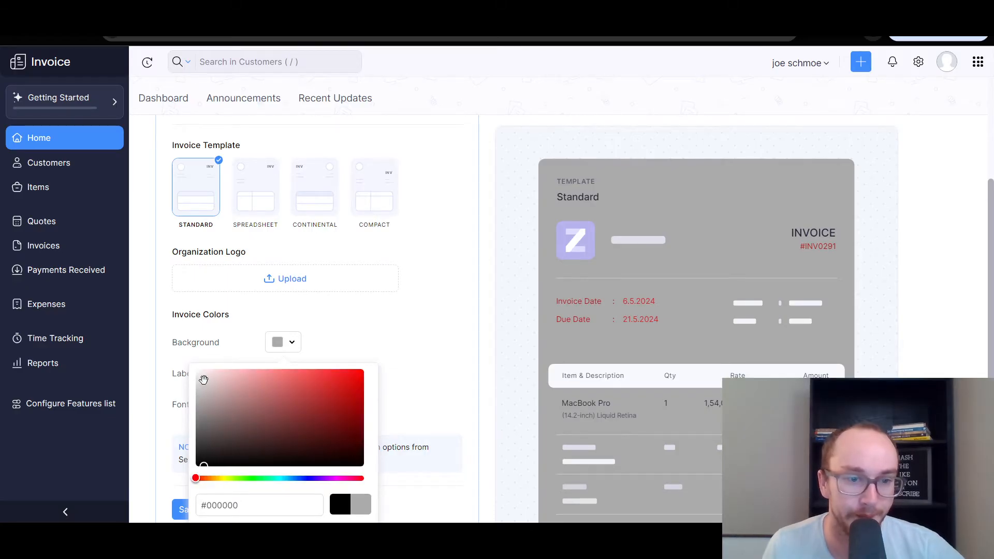
scroll(238, 388, "down", 2)
scroll(238, 383, "up", 2)
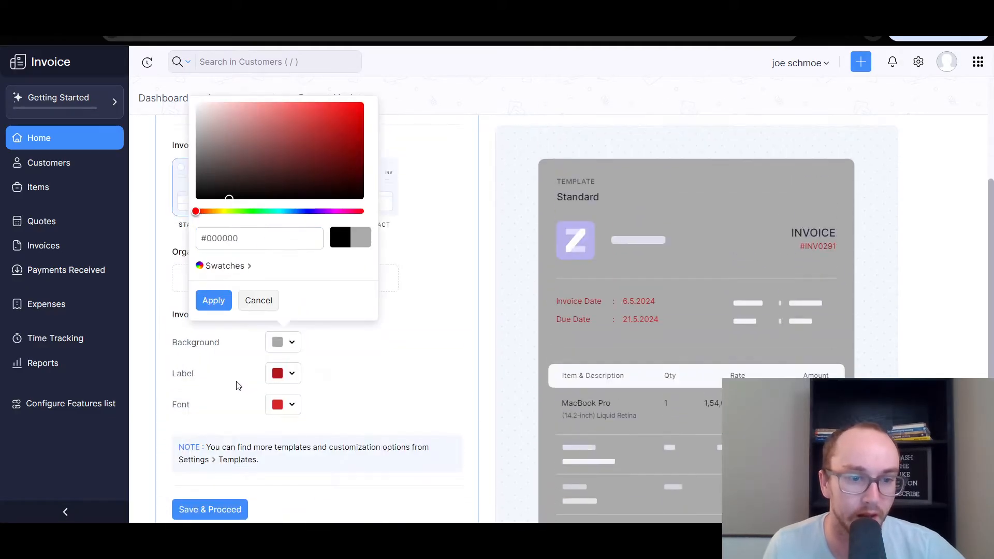
scroll(237, 380, "down", 1)
scroll(235, 376, "up", 1)
left_click_drag(222, 180, 197, 102)
left_click(213, 300)
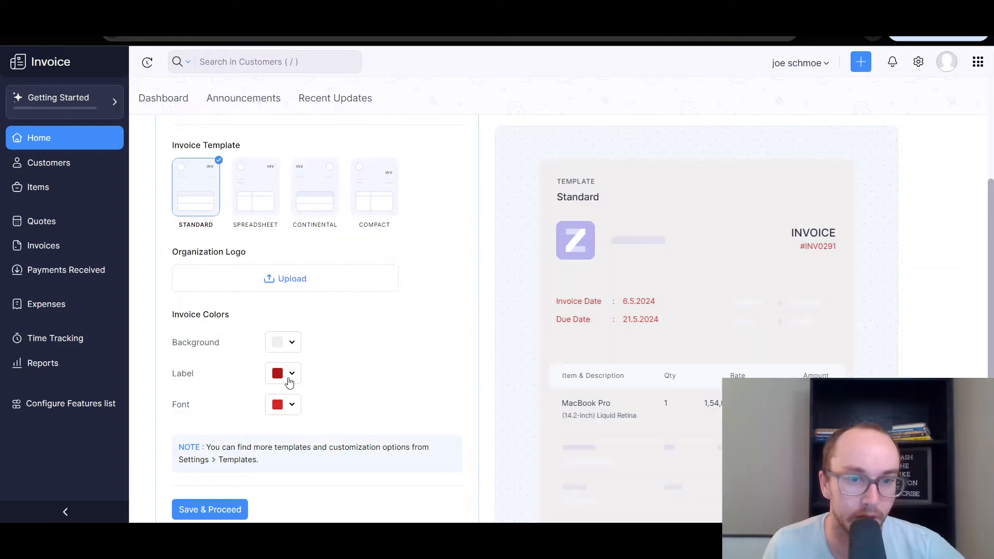
Set both the invoice label color and the font color to black, applying each change.
left_click(287, 380)
left_click(240, 171)
left_click_drag(241, 170, 203, 229)
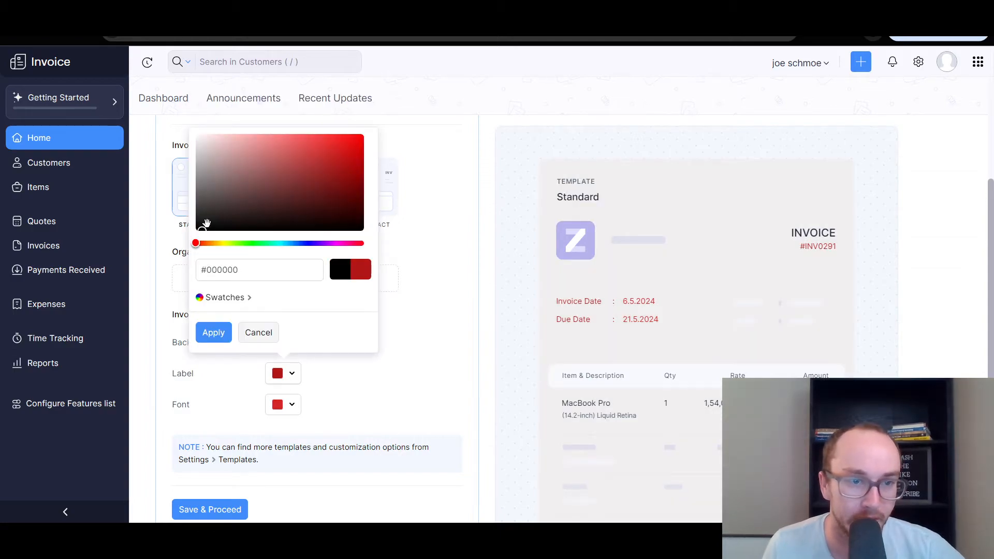
left_click(220, 336)
left_click(277, 406)
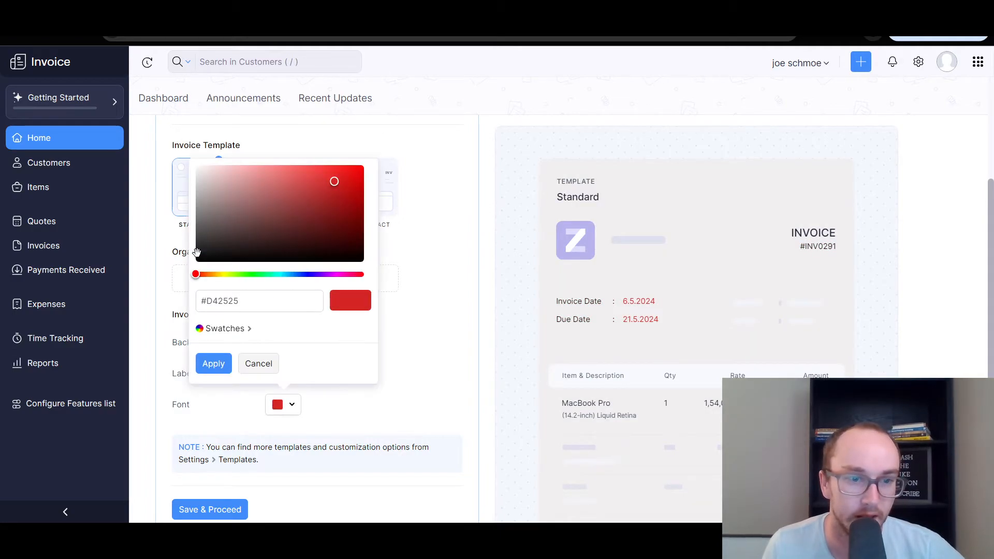
left_click_drag(197, 256, 197, 274)
left_click(207, 363)
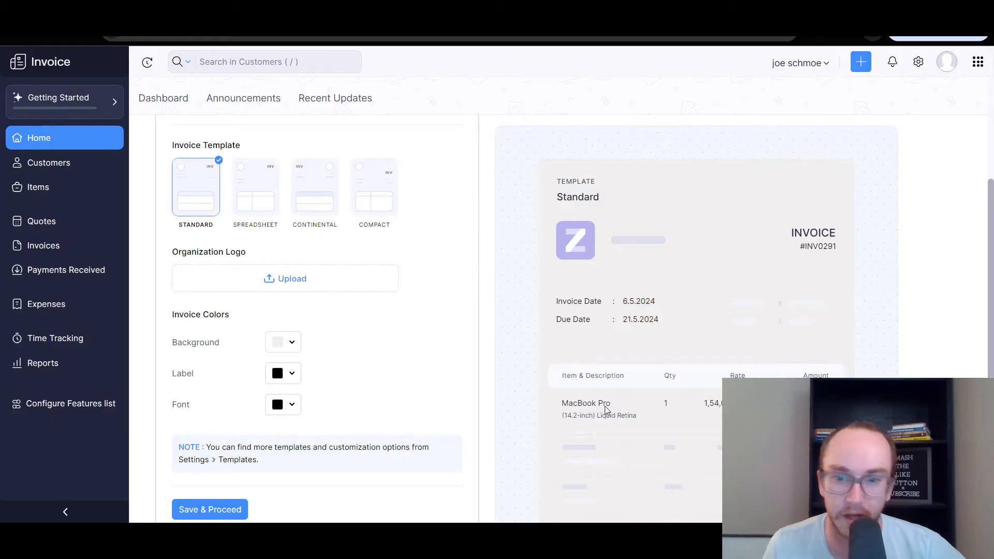
Save the invoice appearance settings and proceed to the setup step on receiving payments.
scroll(518, 393, "down", 1)
scroll(414, 287, "down", 1)
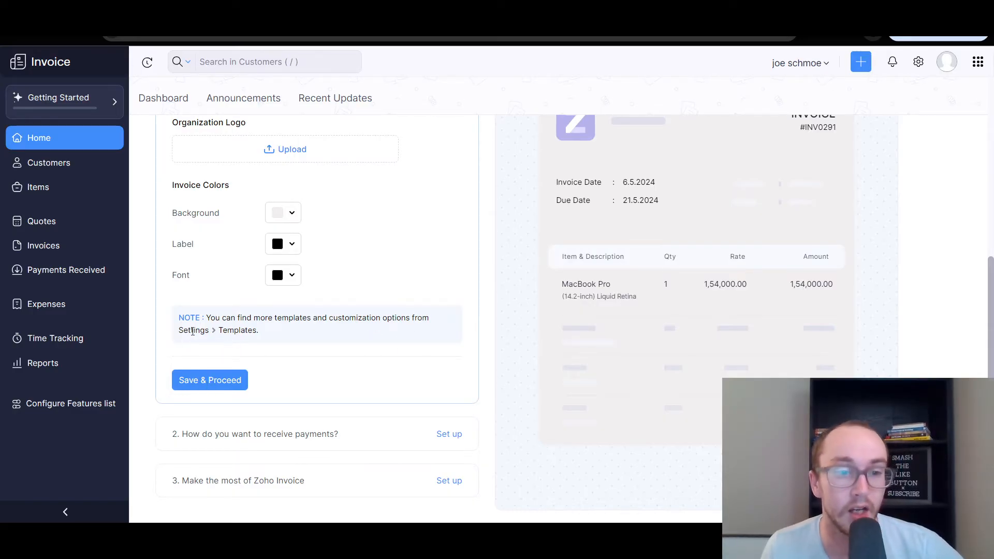
left_click(228, 383)
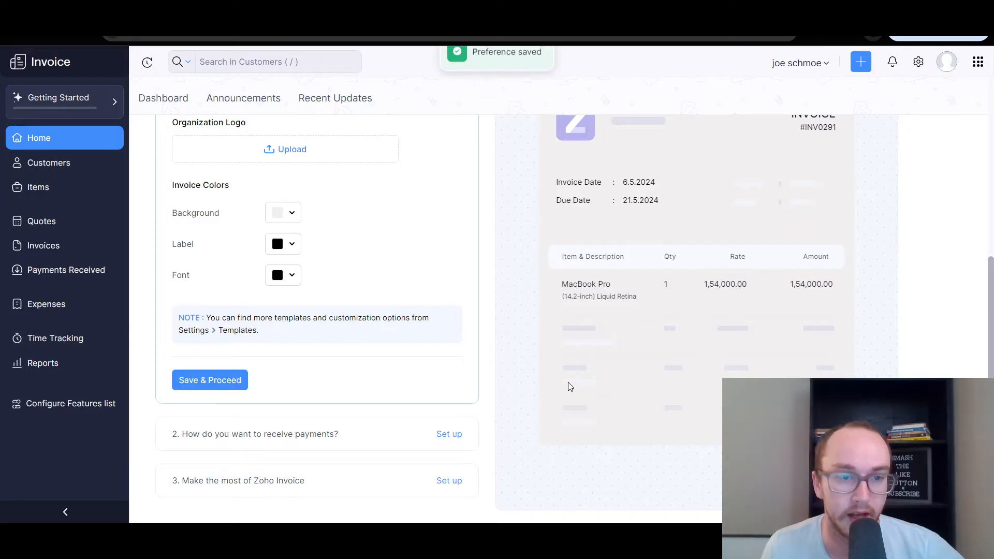
scroll(450, 416, "down", 1)
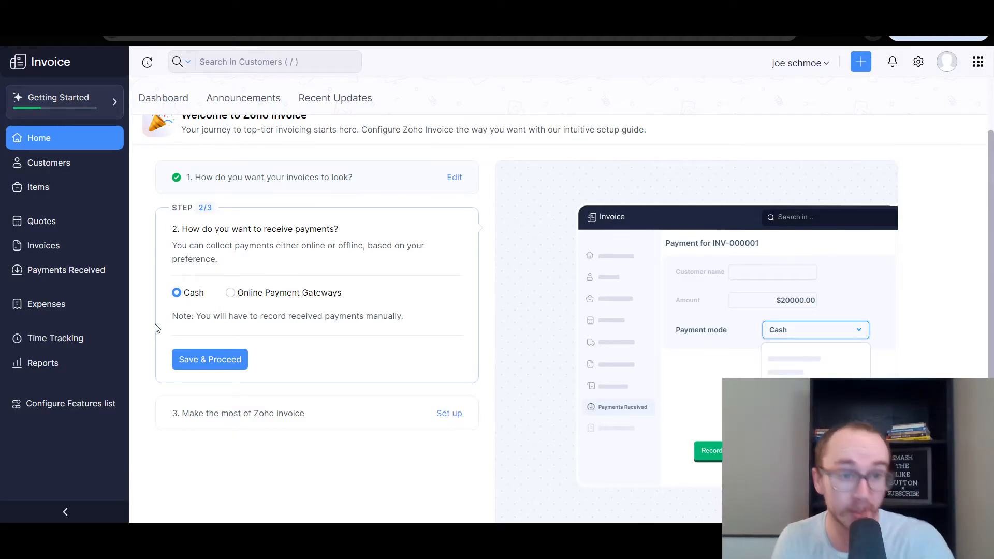
View the Online Payment Gateways option, switch back to Cash as the payment method, and save it to proceed.
left_click(244, 295)
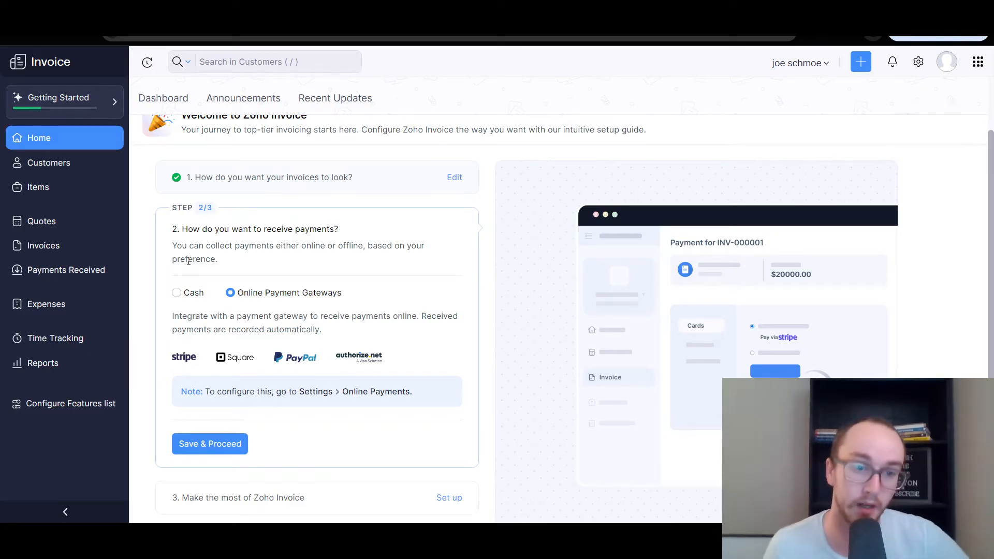
left_click(176, 292)
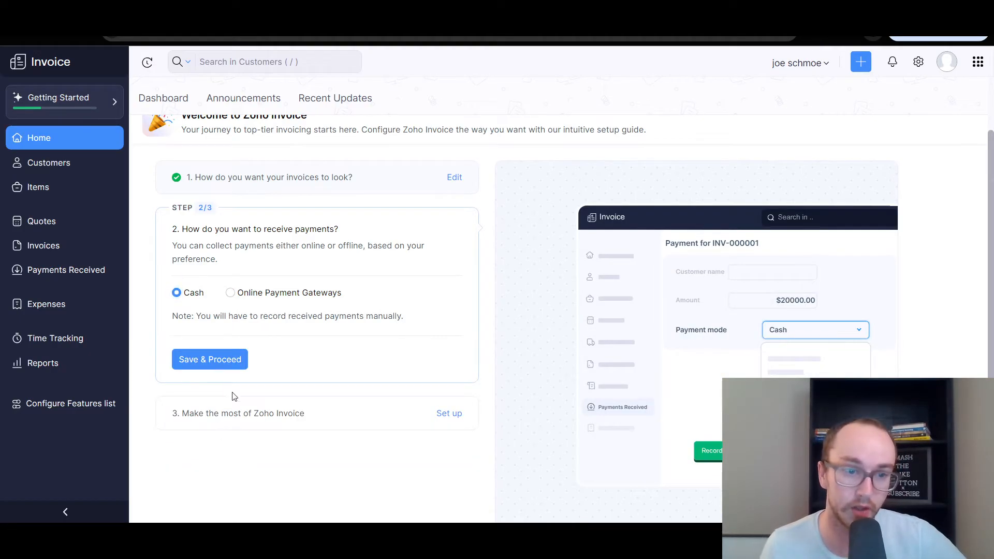
left_click(212, 362)
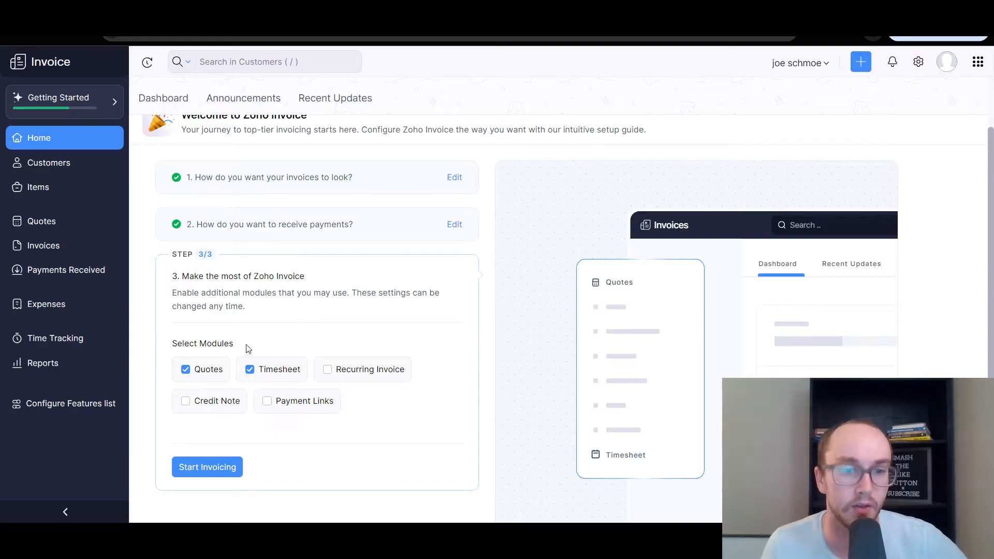
Switch the Recurring Invoice, Payment Links, Credit Note and Timesheet modules one by one and back again to preview their effect.
left_click(327, 369)
left_click(328, 370)
left_click(267, 401)
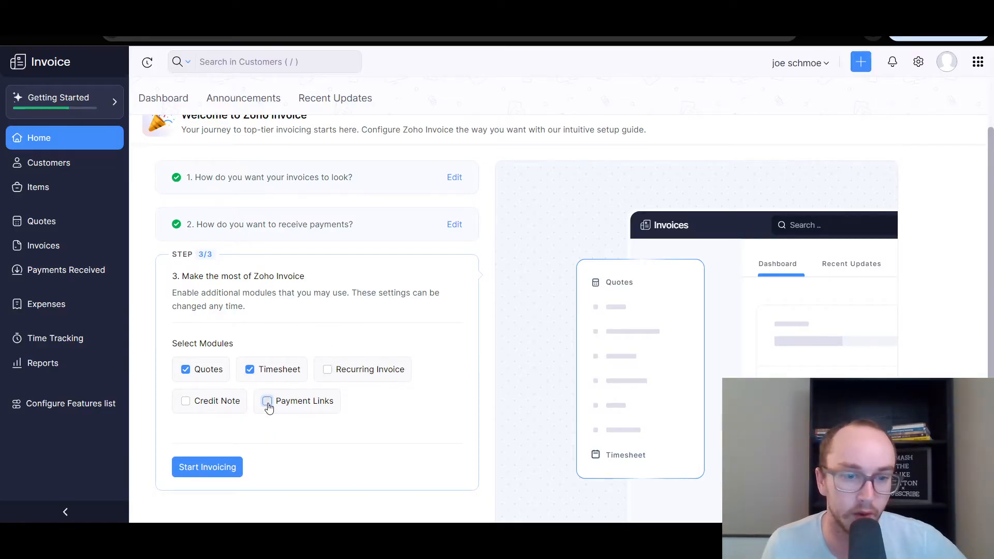
left_click(267, 401)
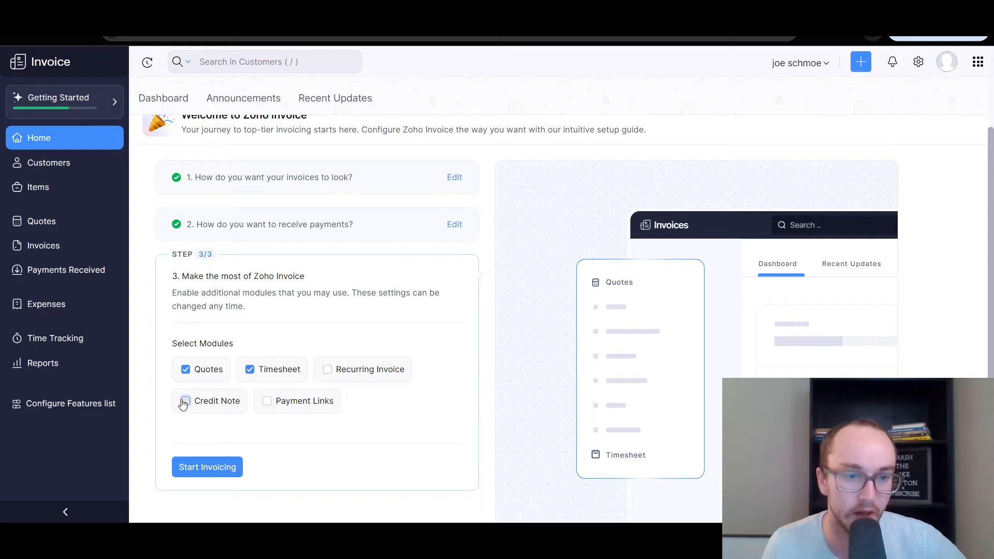
left_click(186, 402)
left_click(186, 402)
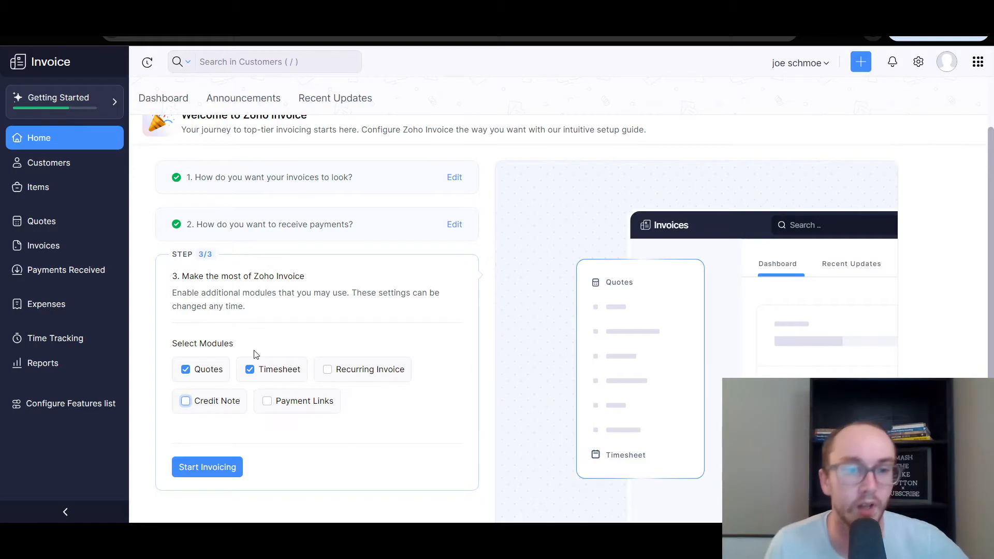
left_click(247, 370)
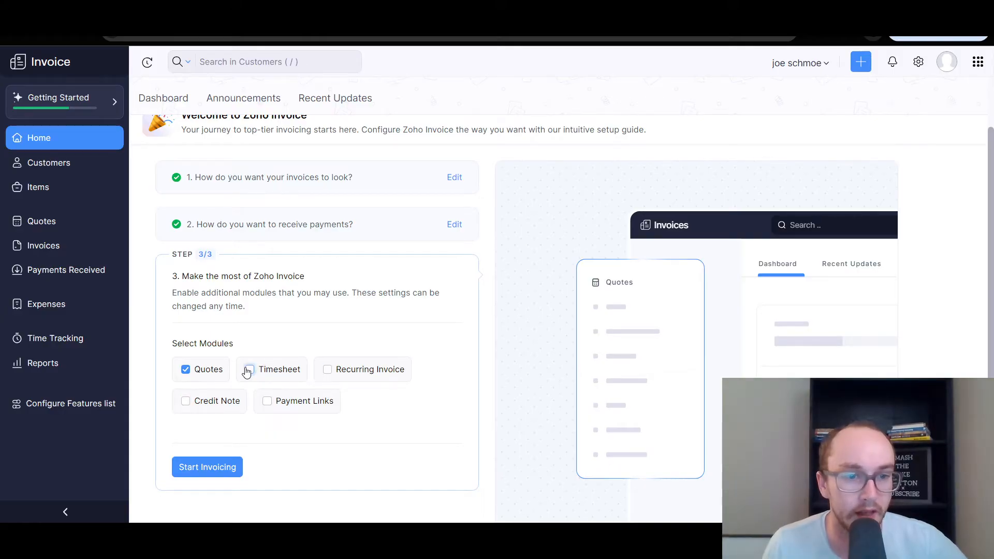
left_click(247, 371)
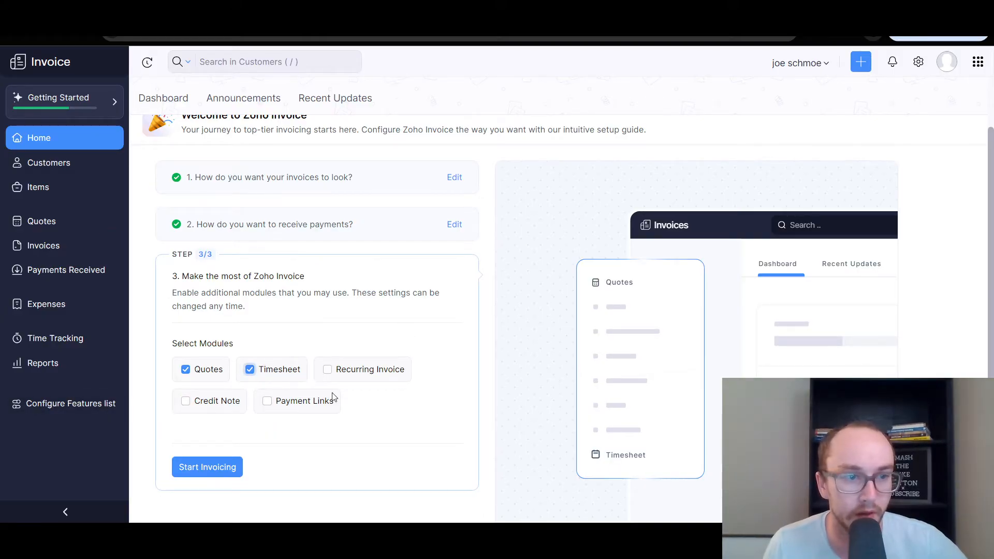
Enable the Recurring Invoice and Payment Links modules, and finish the setup guide by going straight to creating an invoice.
left_click(326, 371)
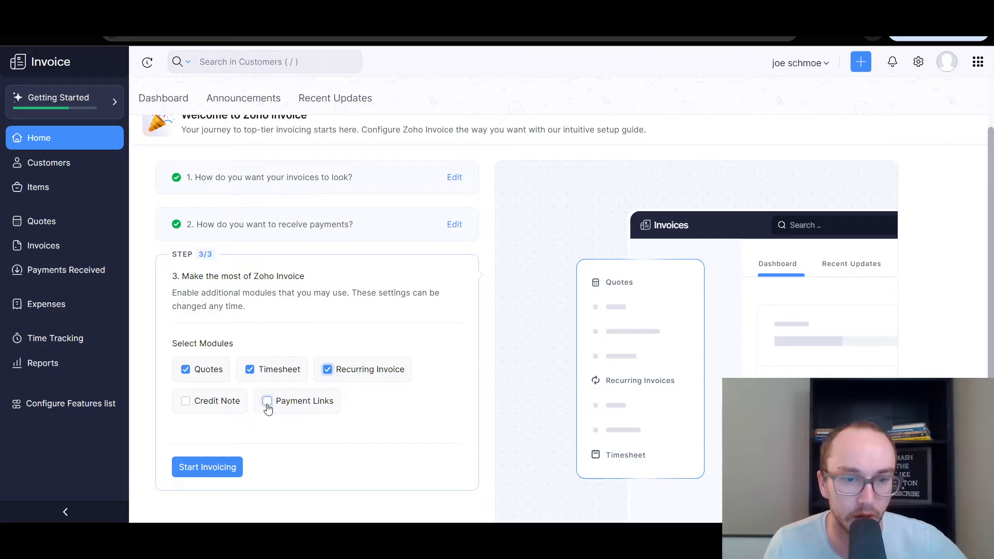
left_click(267, 401)
left_click(230, 462)
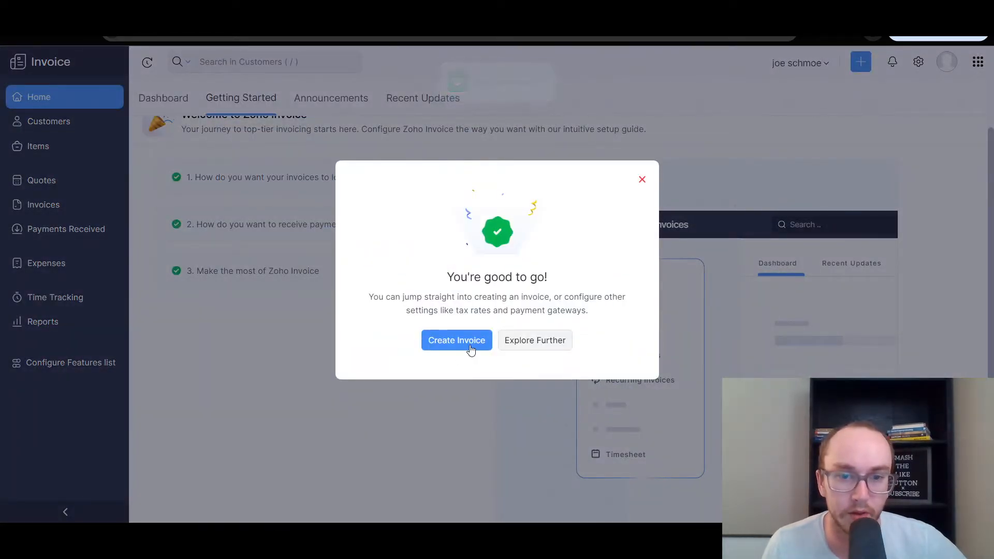
left_click(457, 342)
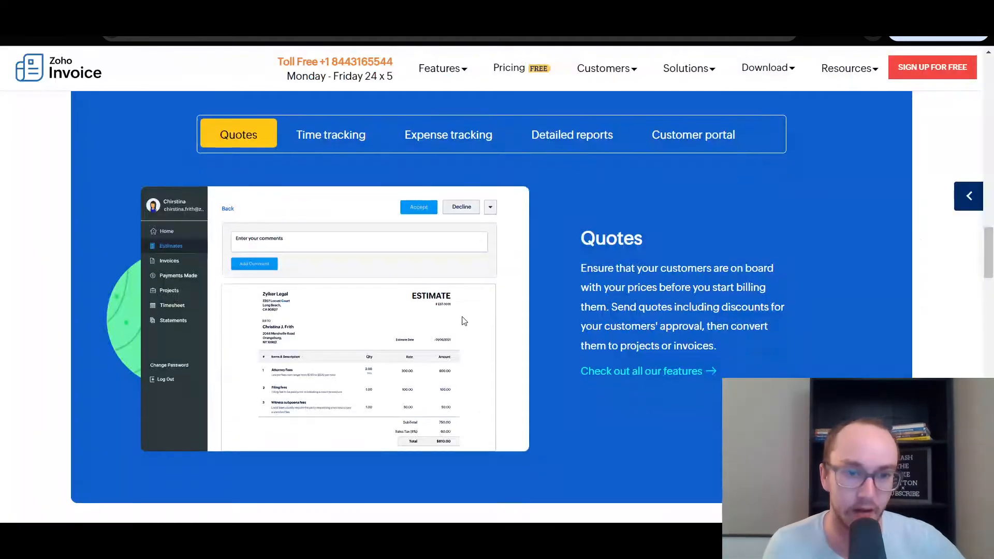
Look over the Zoho Invoice product page past the Quotes feature to the section on apps for those on the move.
scroll(462, 311, "down", 5)
scroll(461, 311, "down", 2)
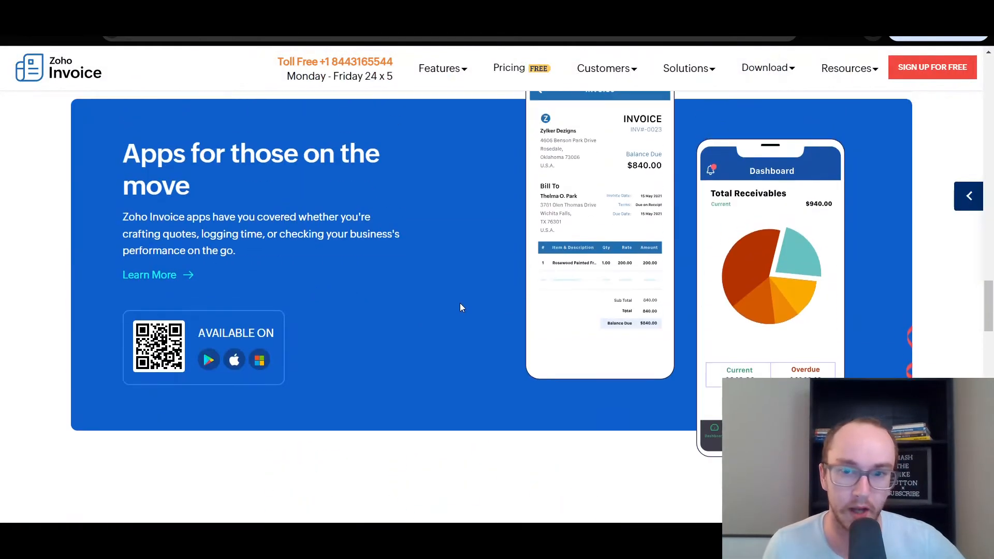
scroll(462, 306, "up", 1)
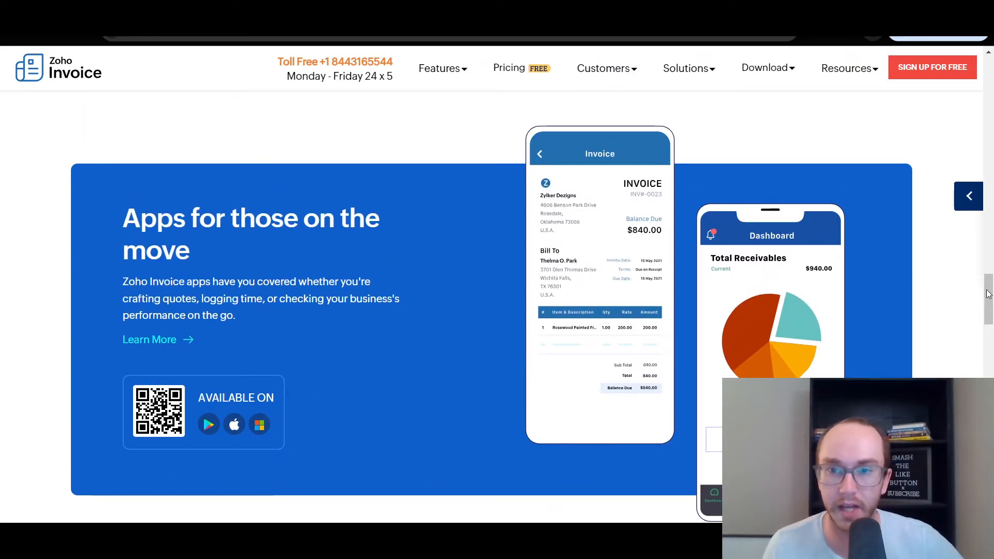
left_click_drag(988, 294, 988, 297)
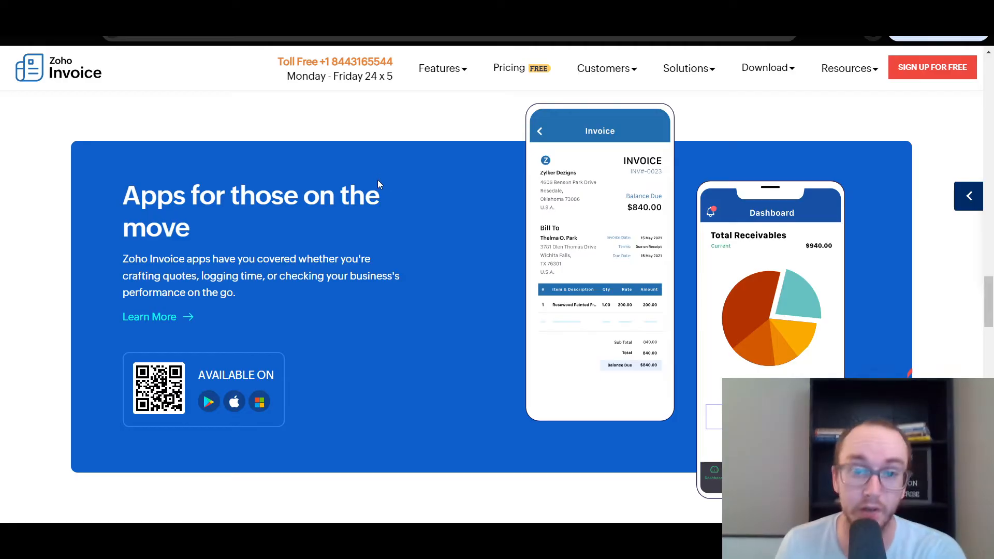
scroll(755, 339, "up", 1)
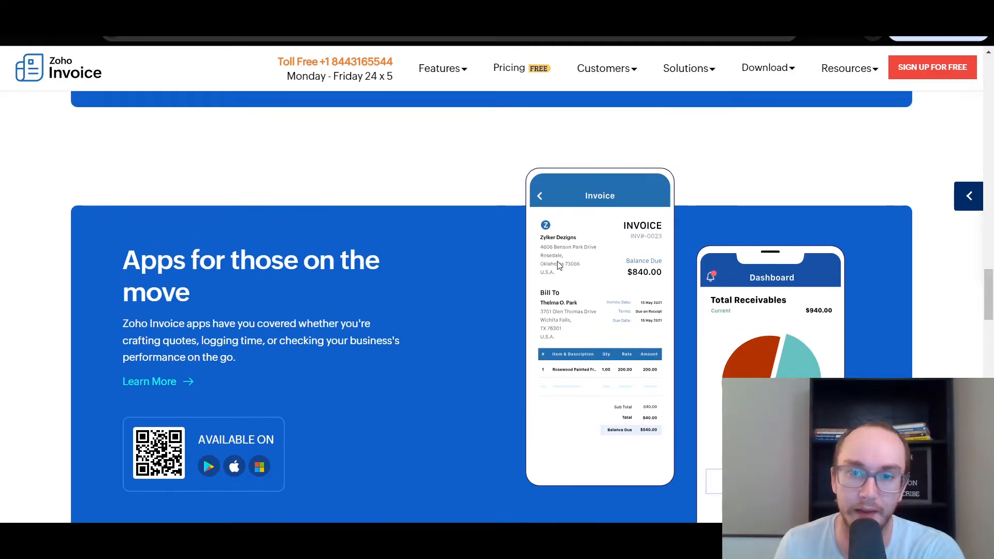
scroll(987, 287, "down", 1)
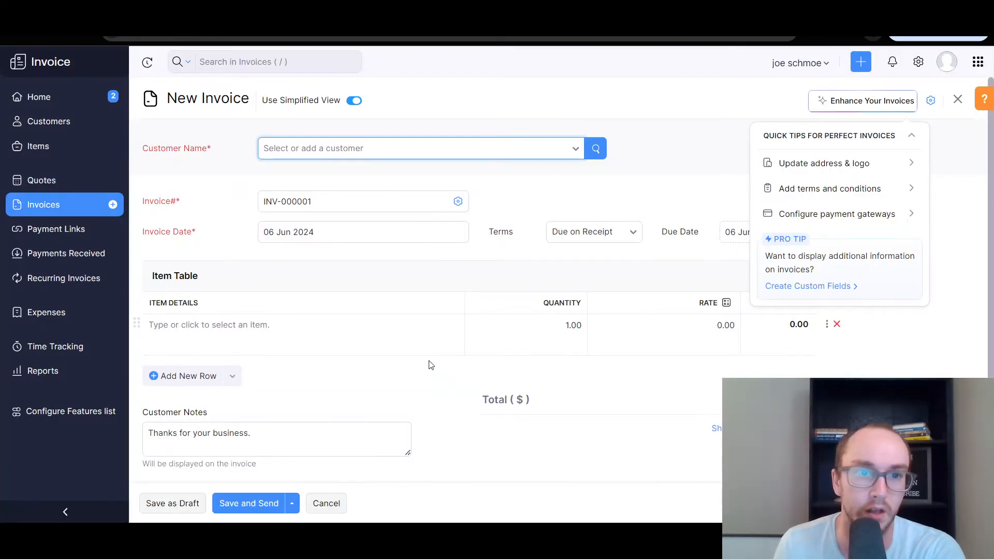
Start a new customer from the invoice's customer field and enter the primary contact's first and last name.
left_click(344, 155)
left_click(313, 230)
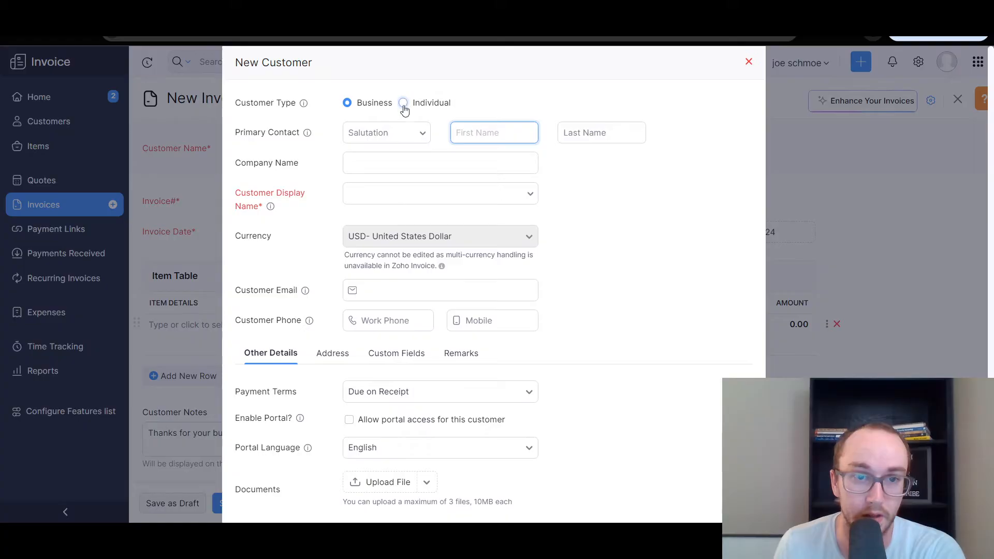
left_click(502, 133)
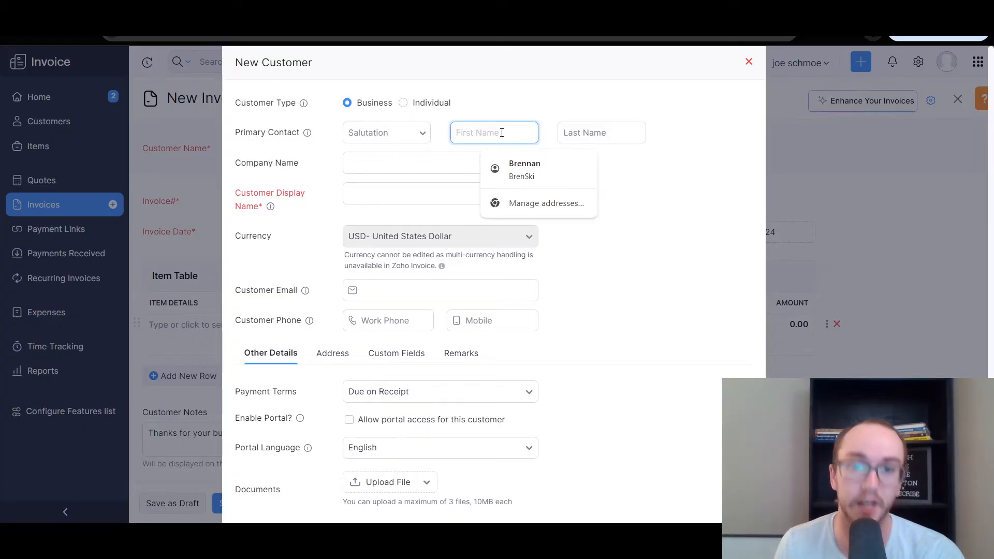
left_click(510, 133)
left_click(510, 133)
type("j")
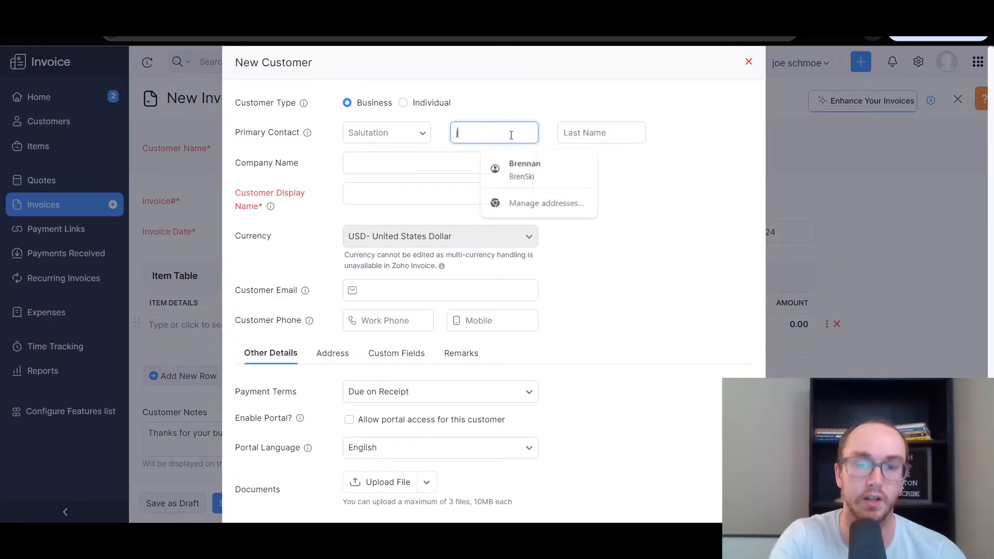
type("oe")
left_click(576, 134)
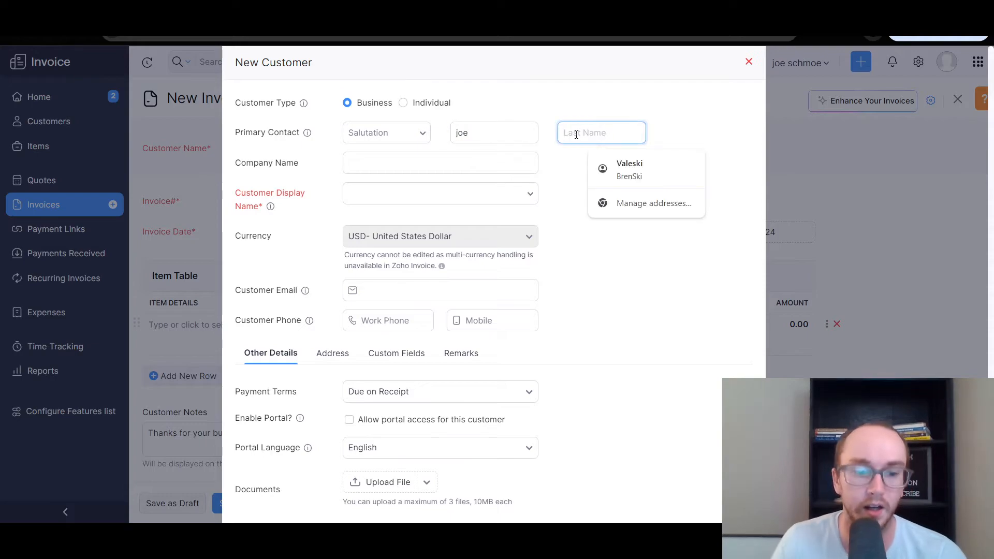
type("schmoe")
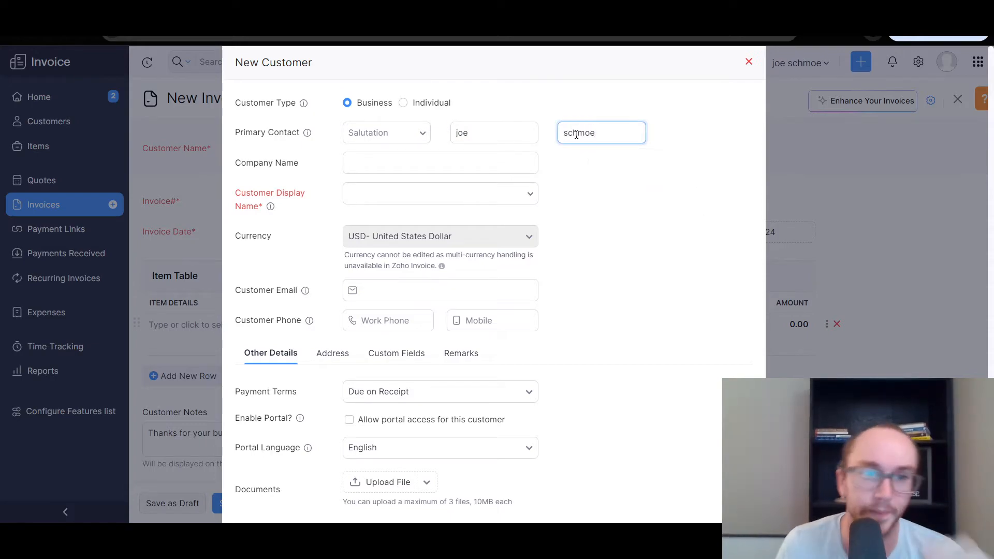
Enter "schmoe industries" as the company name and use it as the customer display name.
left_click(444, 171)
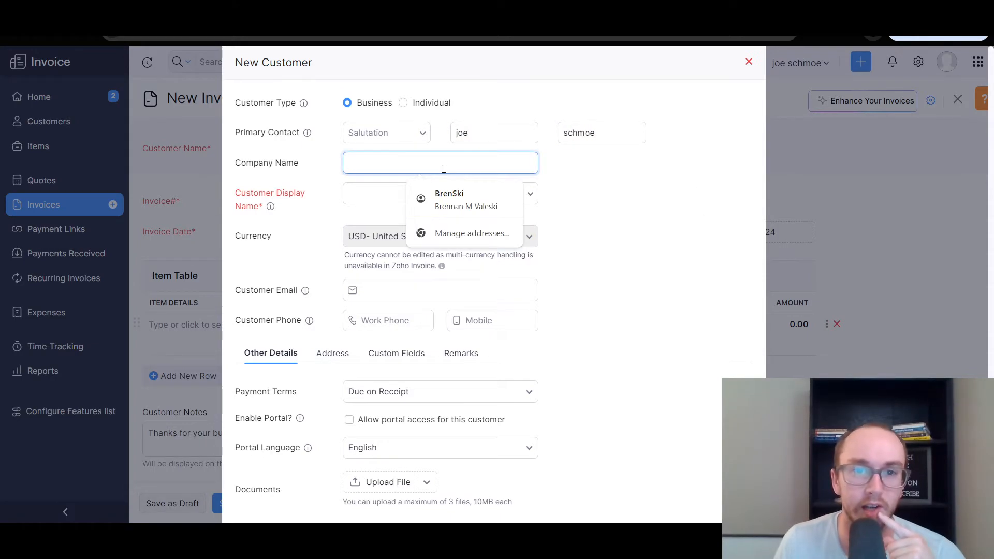
type("schmoe ")
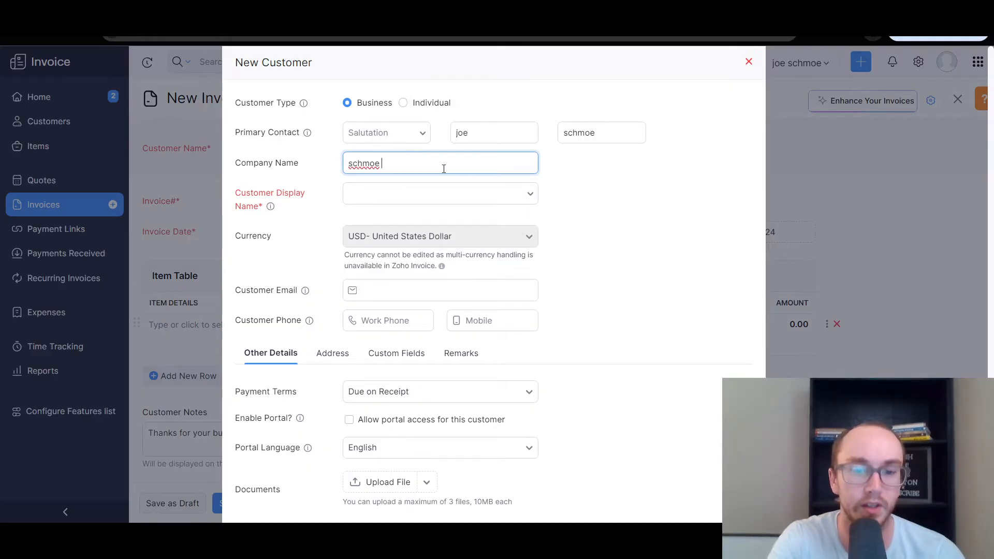
type("industr")
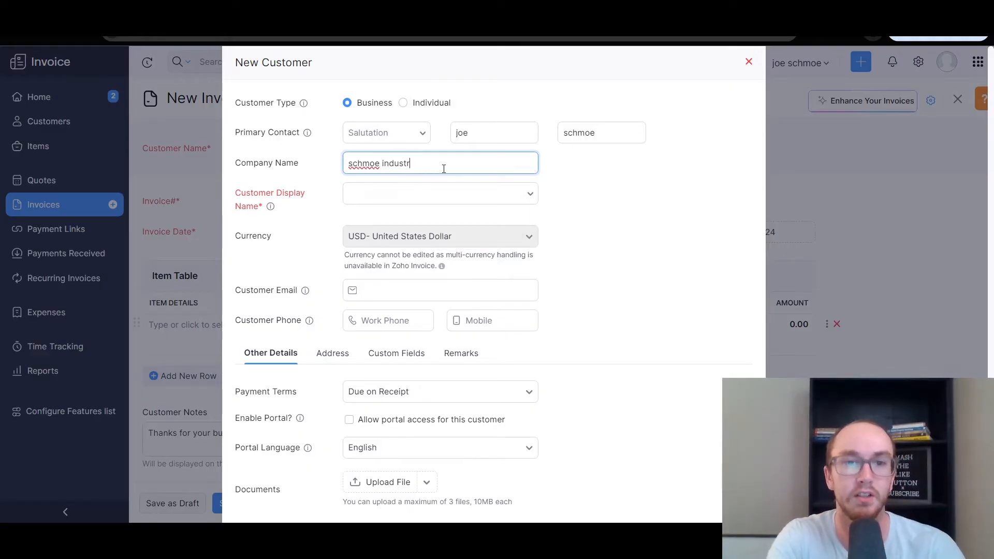
type("ies")
left_click(443, 191)
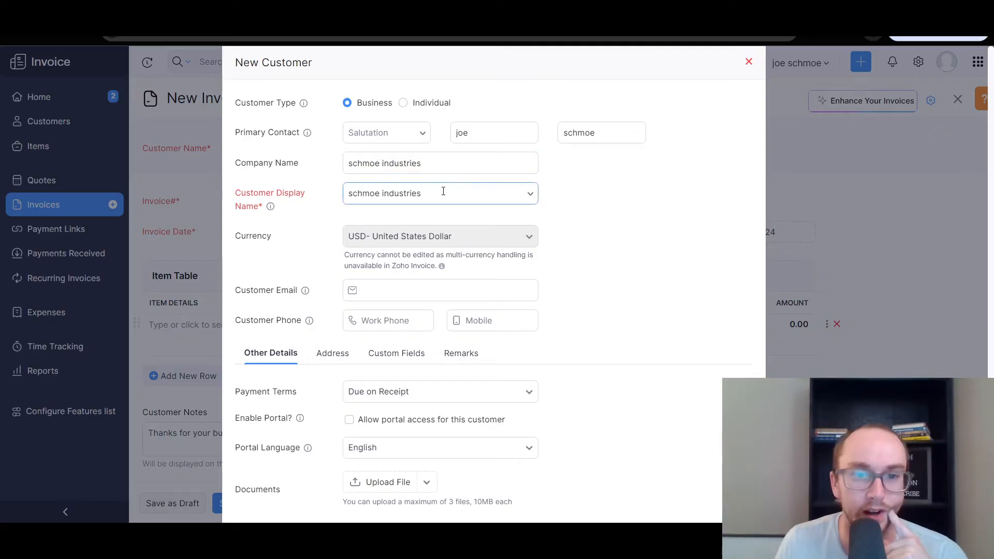
left_click(402, 292)
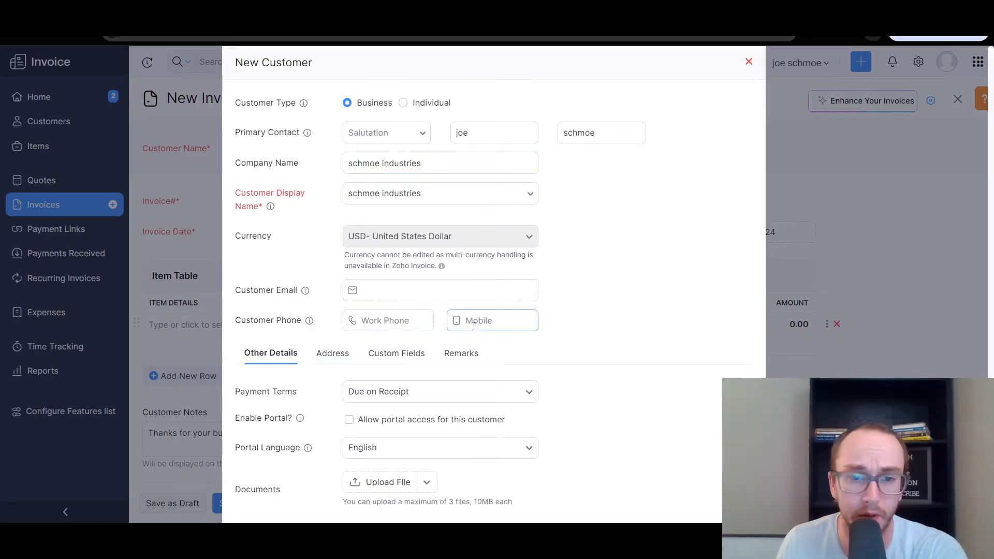
Review the available payment terms for the new customer and choose Due on Receipt.
scroll(626, 341, "down", 1)
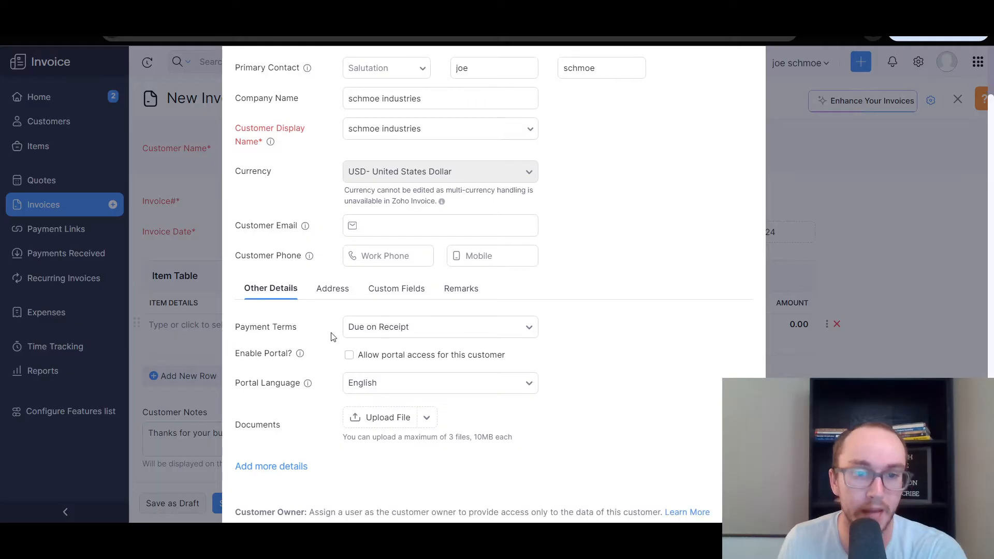
left_click(401, 327)
scroll(476, 346, "down", 1)
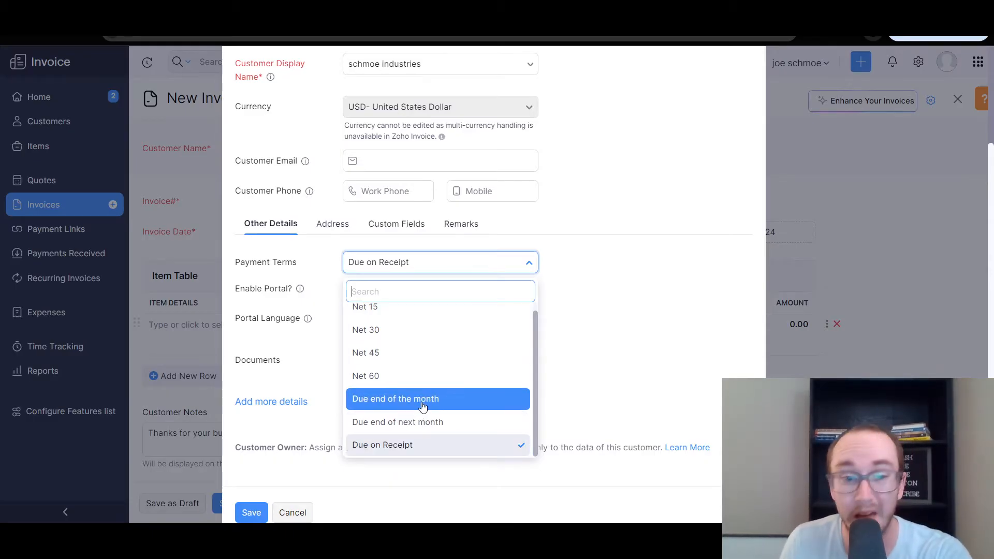
left_click(457, 449)
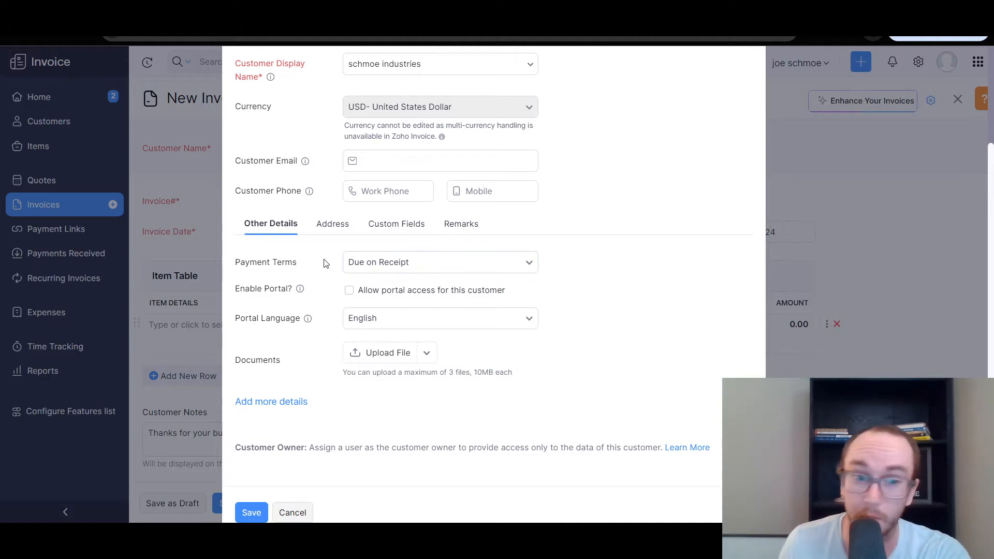
Allow portal access for the customer, check the portal help notes, and keep English as the portal language.
mouse_move(300, 292)
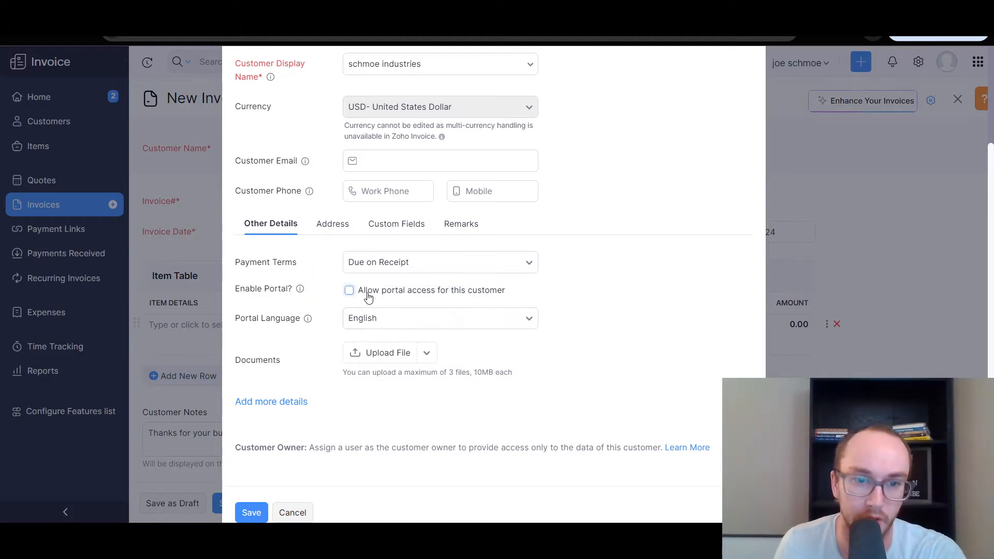
left_click(365, 291)
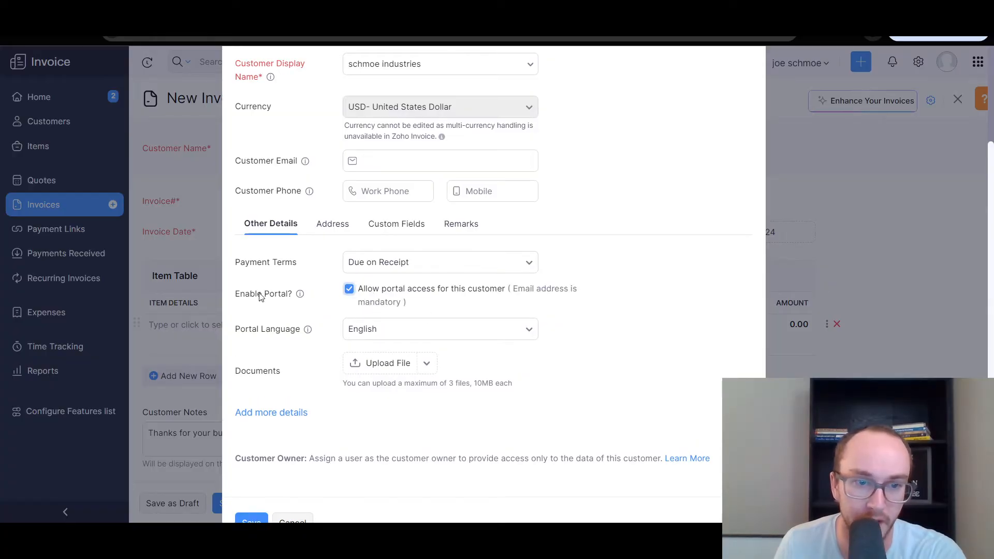
mouse_move(300, 294)
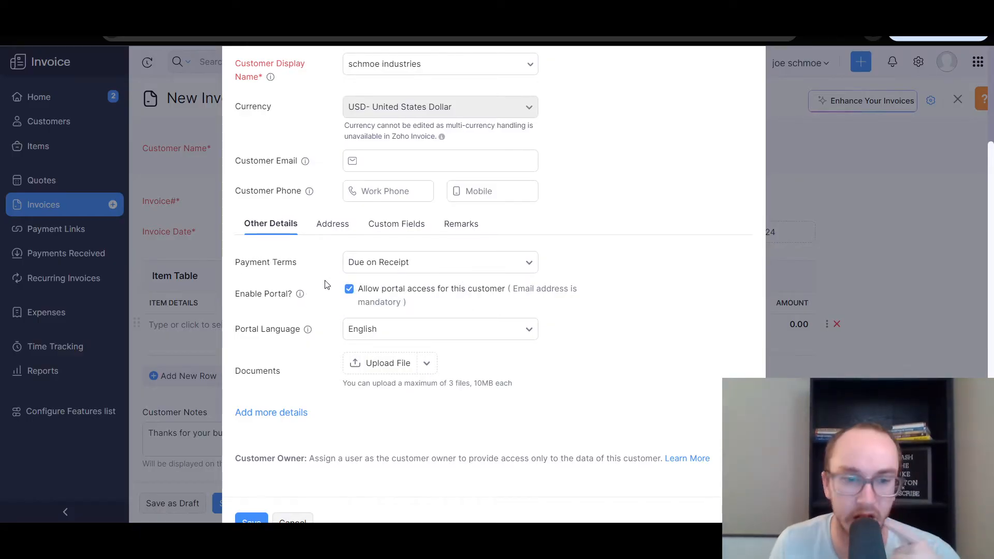
mouse_move(312, 332)
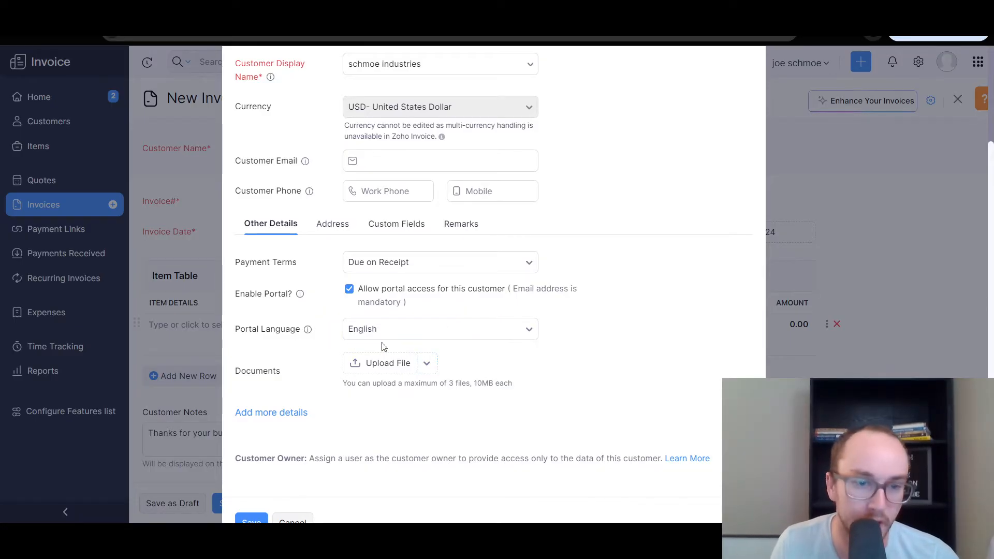
left_click(381, 331)
left_click(333, 330)
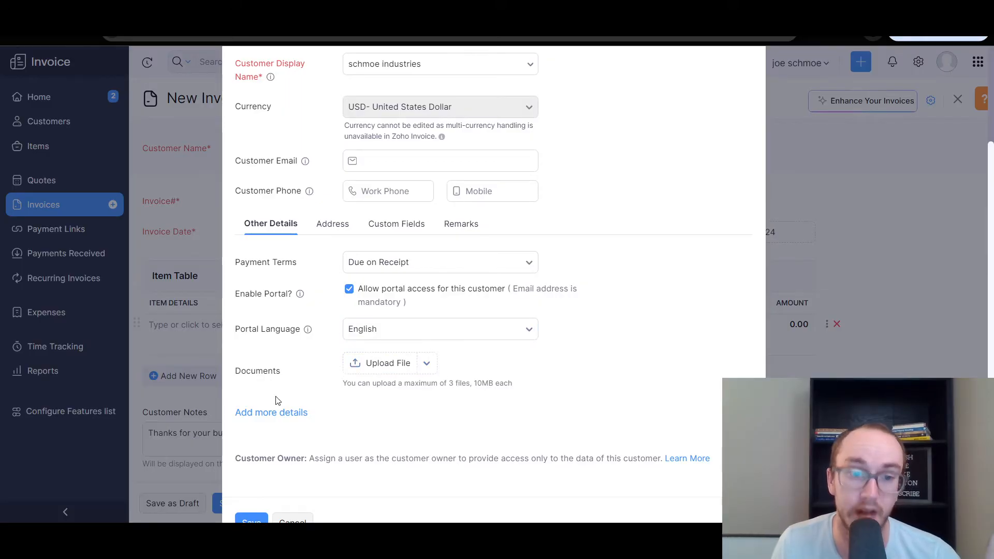
Expand the customer's additional details and look over the website, department, designation and social media fields.
scroll(277, 401, "down", 1)
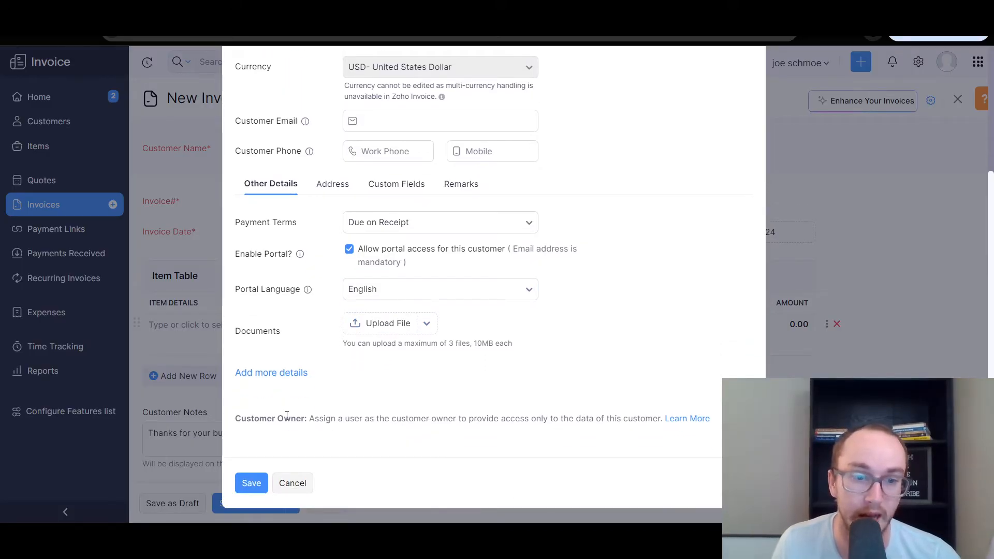
left_click(266, 373)
left_click(476, 373)
scroll(468, 378, "down", 2)
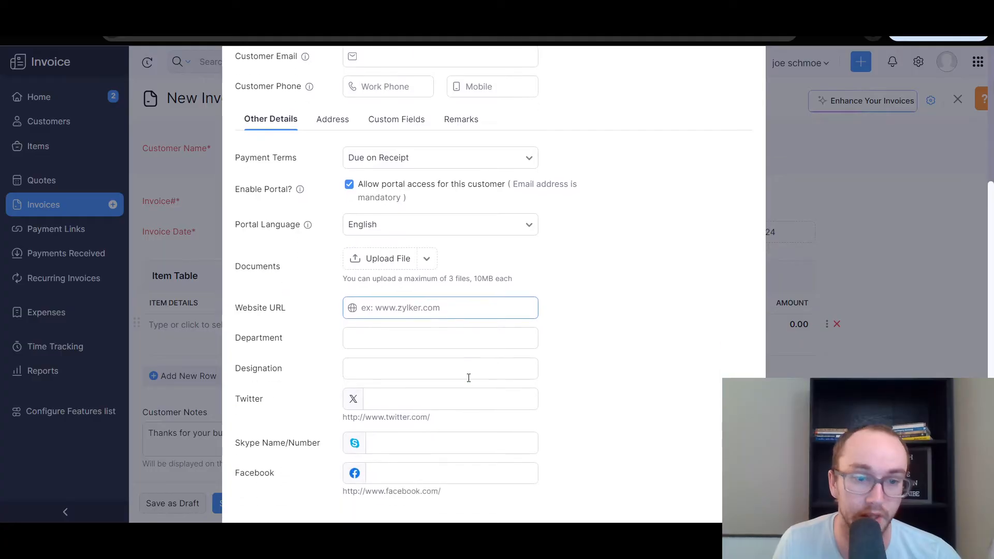
scroll(468, 378, "down", 2)
left_click(470, 332)
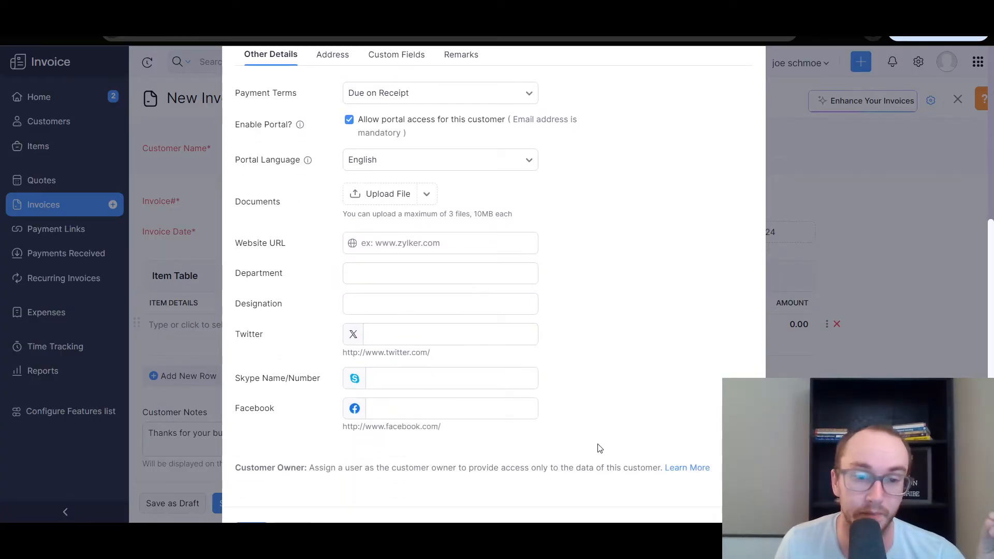
scroll(605, 399, "down", 1)
scroll(605, 332, "up", 6)
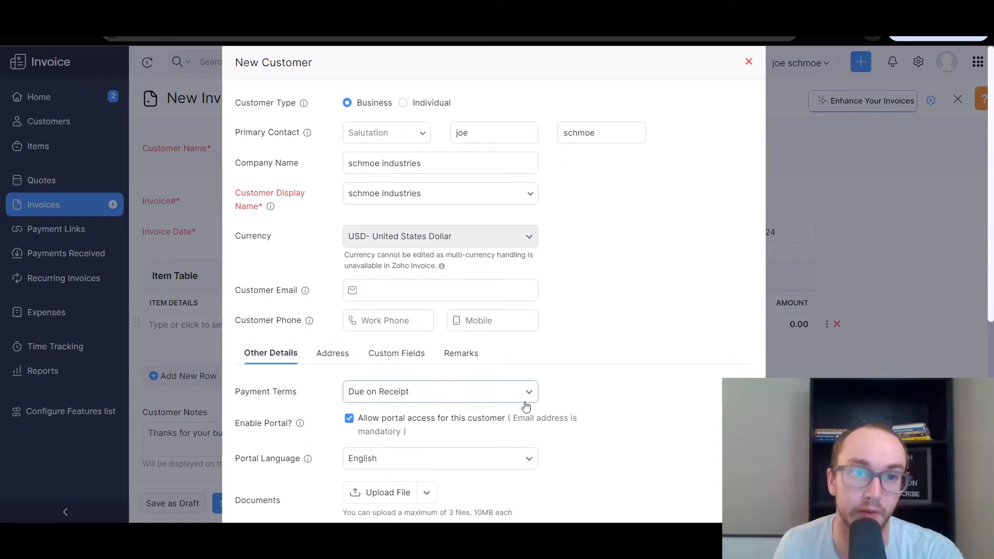
scroll(589, 389, "down", 7)
scroll(661, 360, "up", 5)
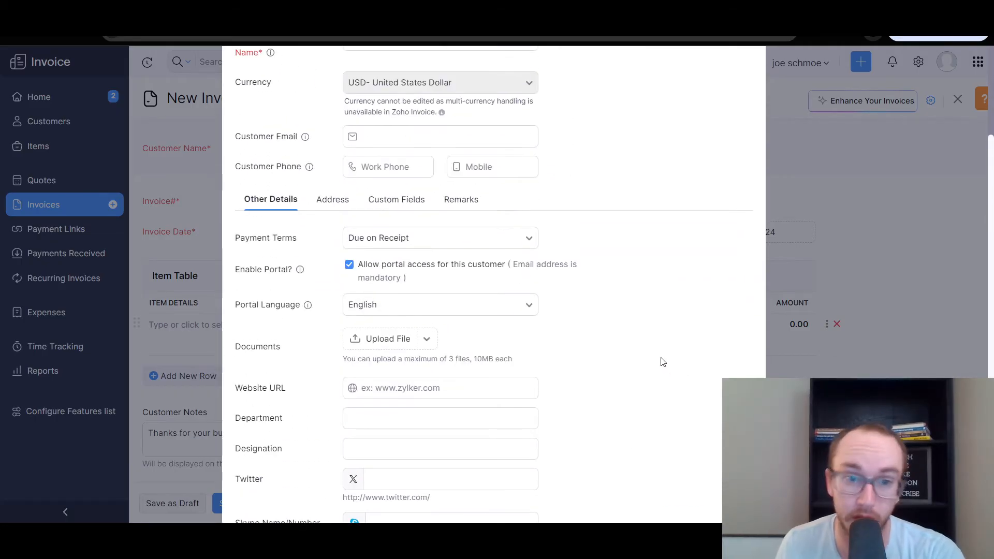
Look through the customer's billing and shipping address fields, then the Custom Fields and Remarks sections.
left_click(325, 331)
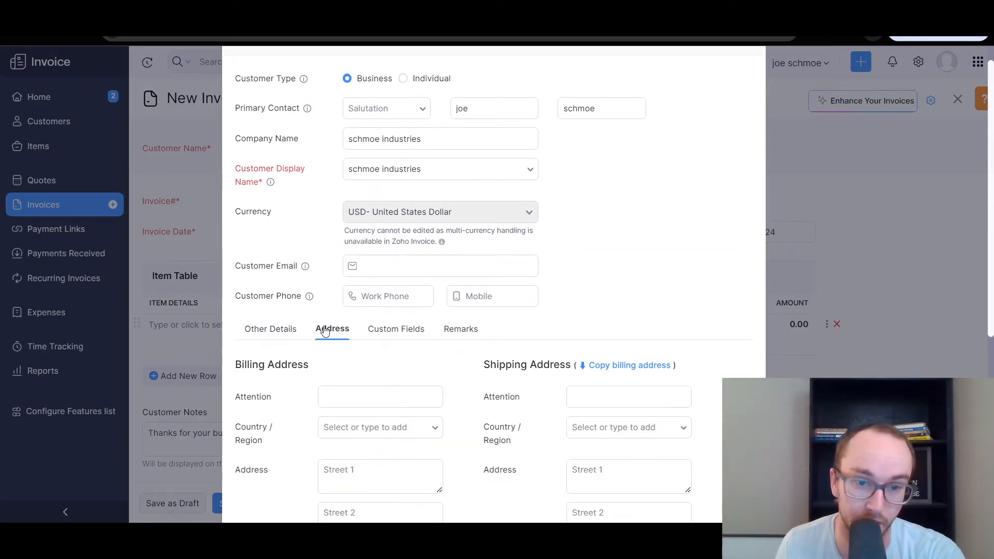
scroll(478, 311, "down", 2)
scroll(478, 312, "down", 5)
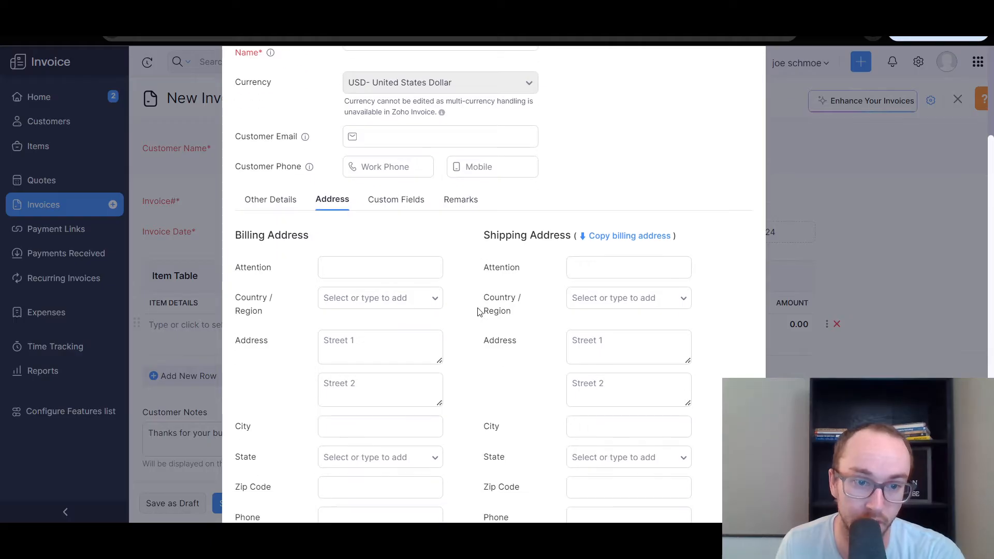
scroll(477, 312, "up", 5)
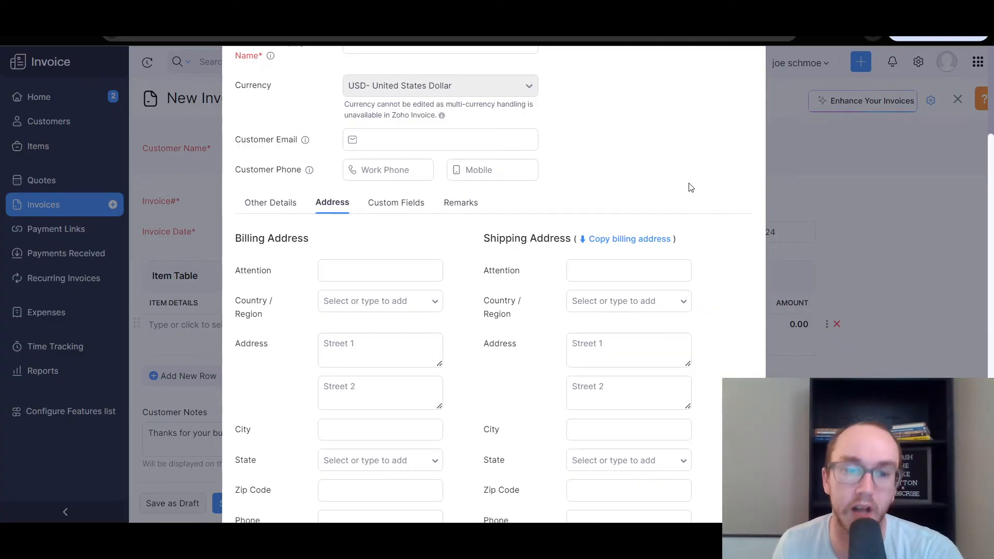
scroll(313, 248, "down", 4)
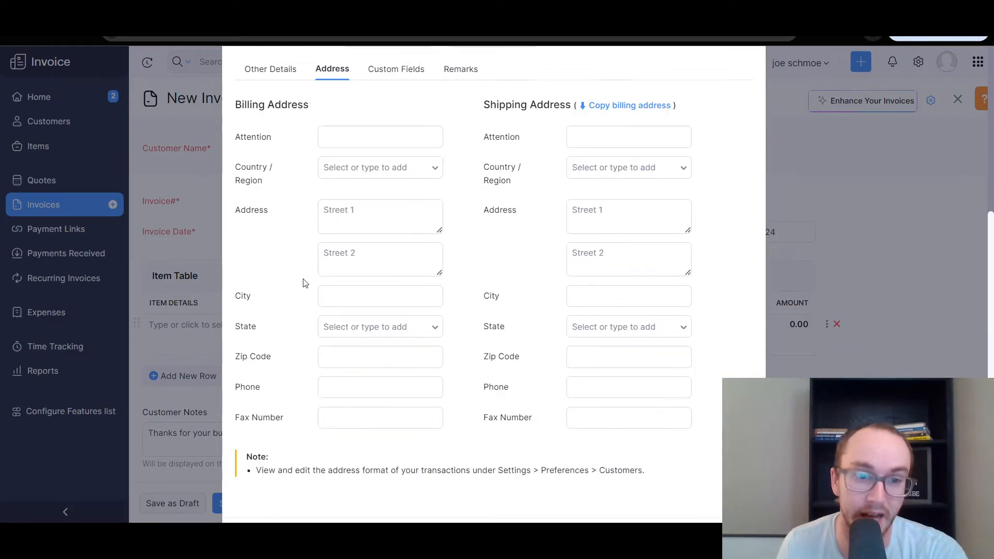
scroll(299, 334, "up", 5)
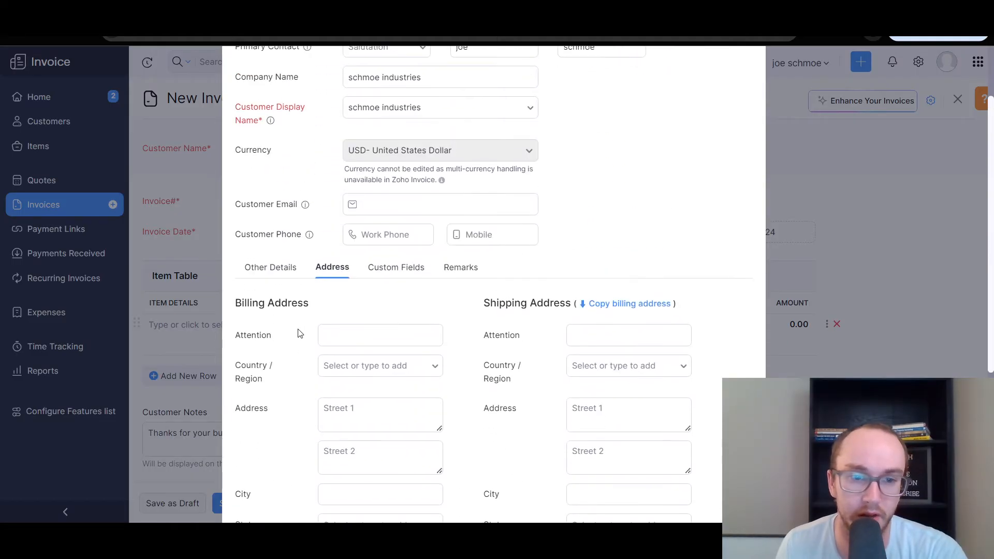
left_click(373, 274)
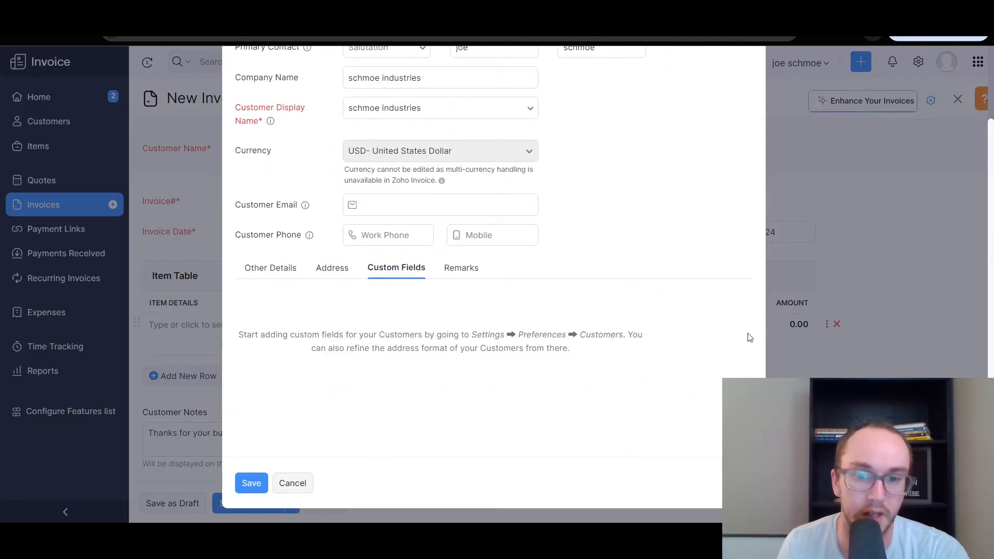
left_click(461, 265)
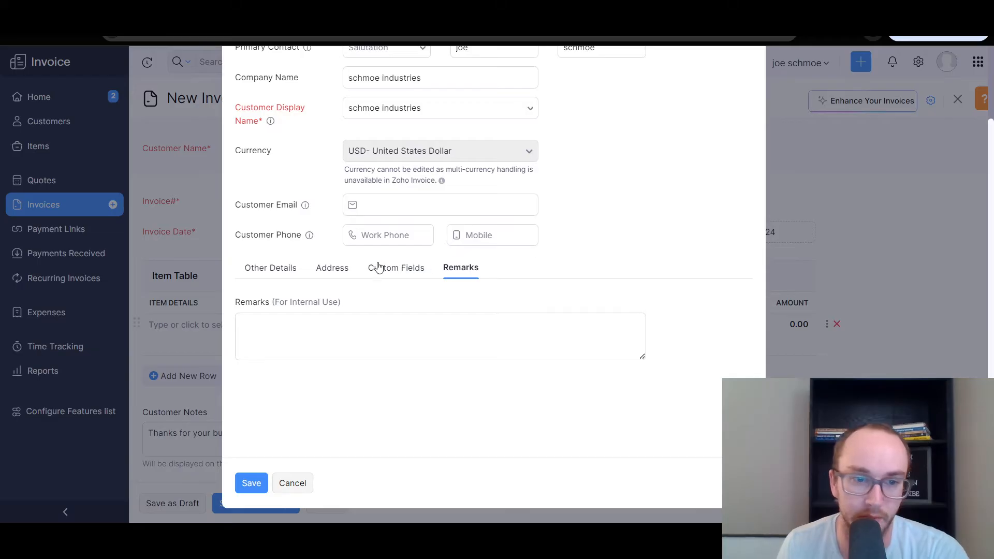
Return to the customer's other details and try to save the new customer with portal access allowed.
left_click(319, 270)
left_click(460, 267)
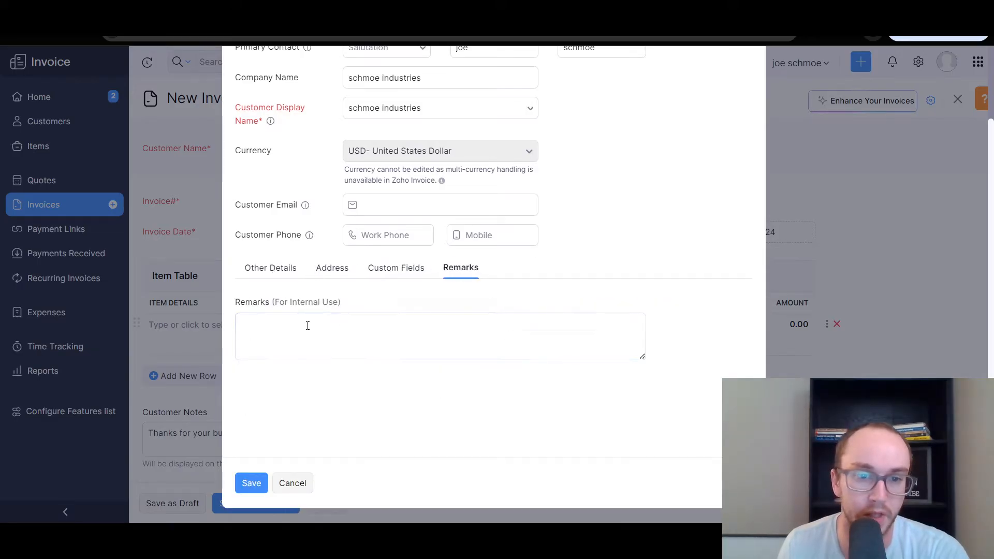
left_click(270, 267)
scroll(318, 327, "down", 1)
scroll(318, 328, "down", 3)
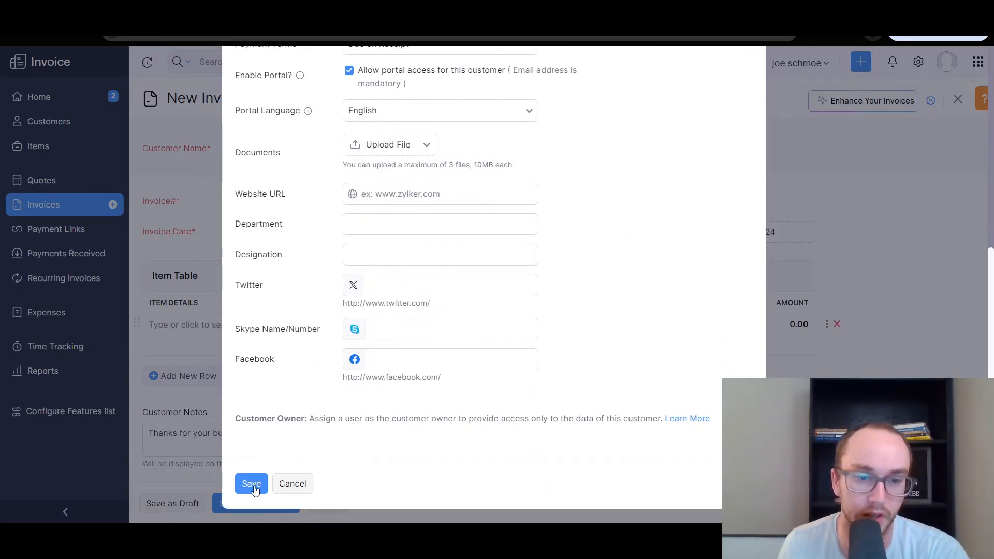
left_click(252, 483)
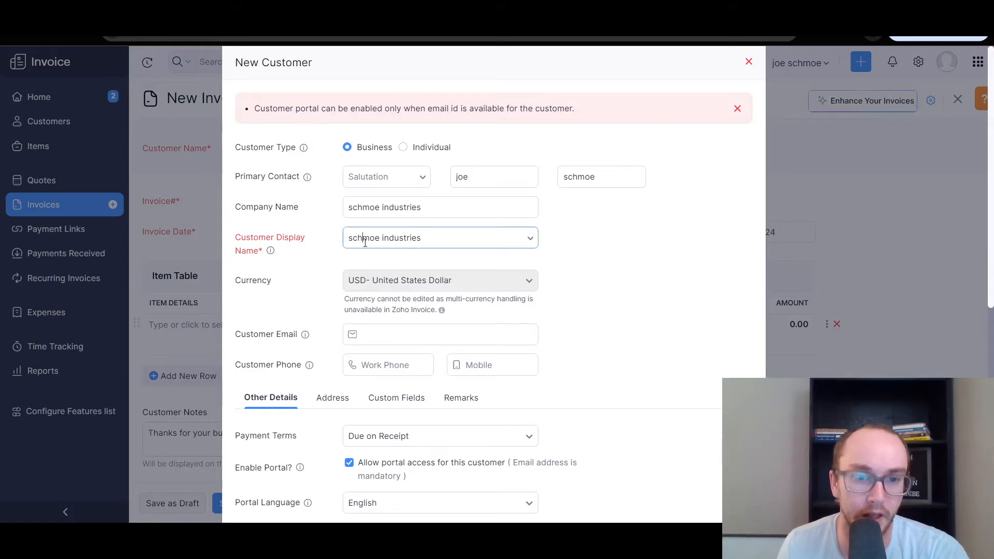
Check the display name and currency fields and try again to save the new customer.
left_click(464, 238)
left_click(453, 276)
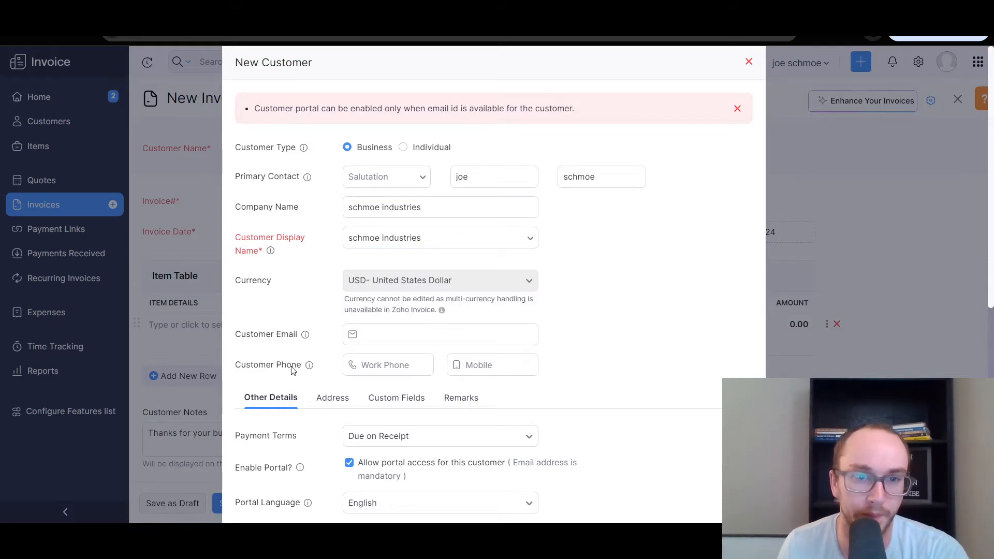
scroll(418, 286, "down", 6)
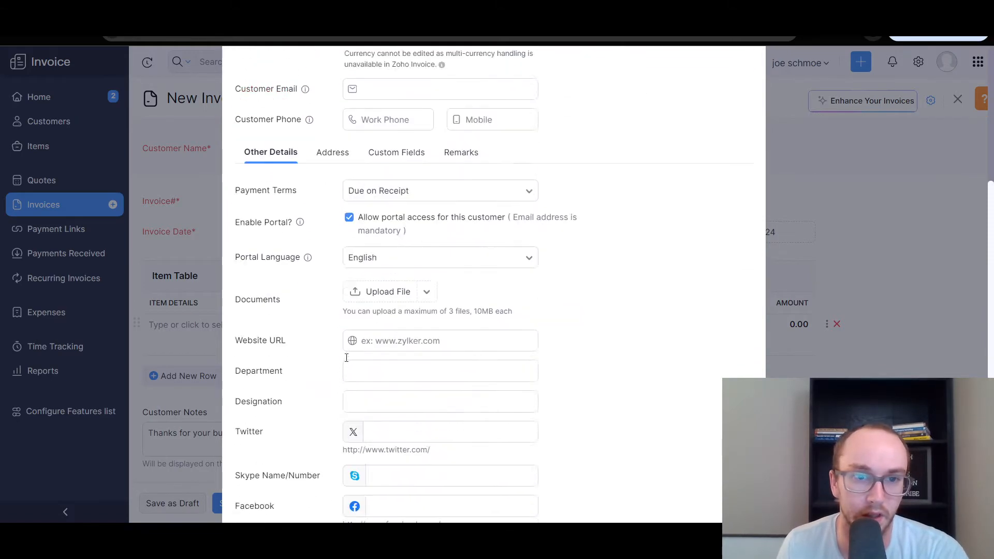
scroll(262, 486, "down", 2)
left_click(259, 483)
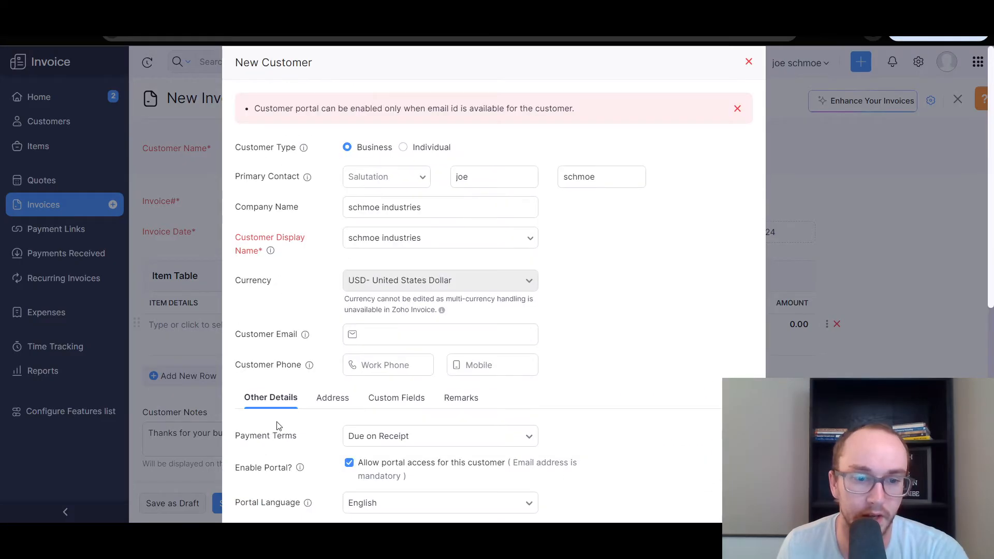
Turn off portal access for the new customer and save the customer record.
scroll(265, 362, "down", 6)
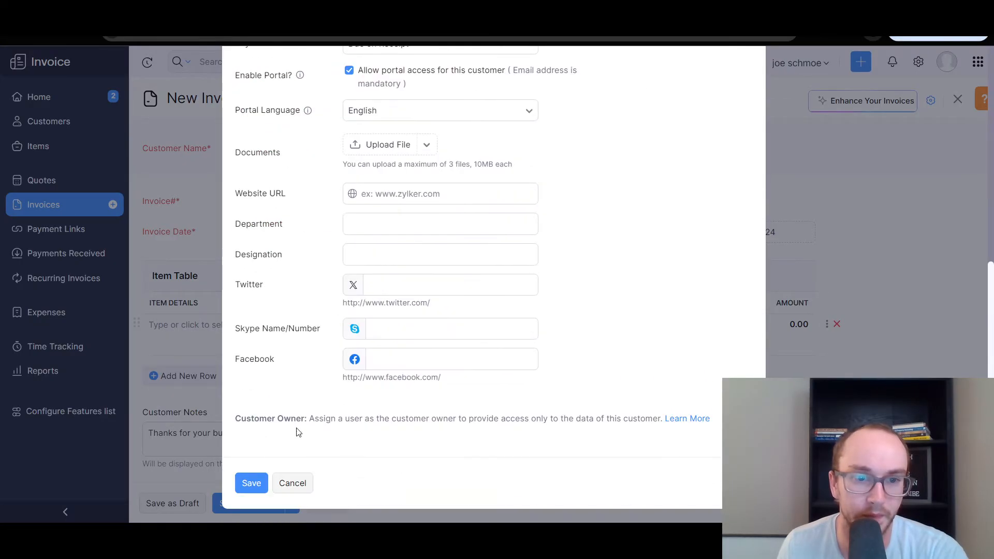
scroll(262, 473, "up", 3)
scroll(265, 463, "down", 3)
scroll(352, 255, "up", 3)
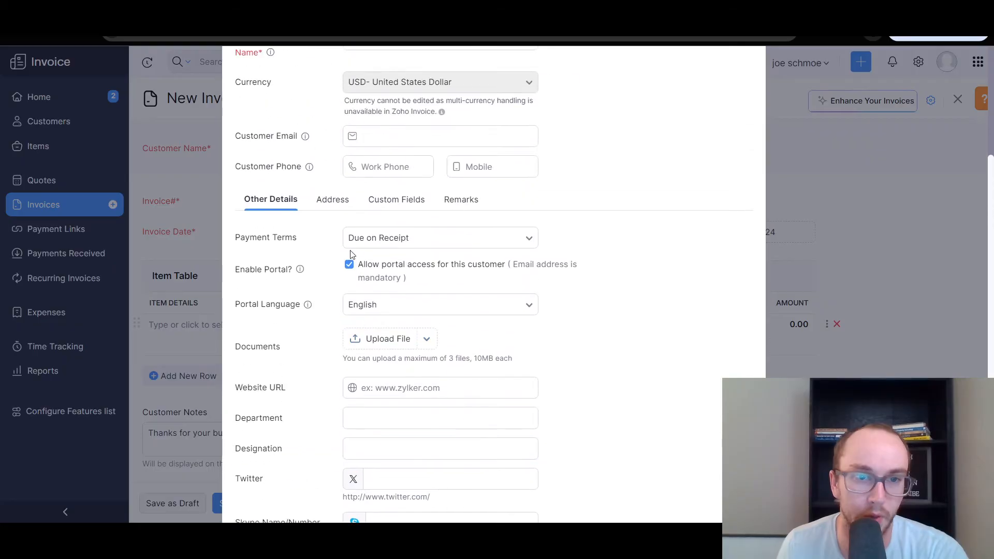
left_click(348, 265)
scroll(281, 381, "down", 4)
scroll(258, 468, "up", 3)
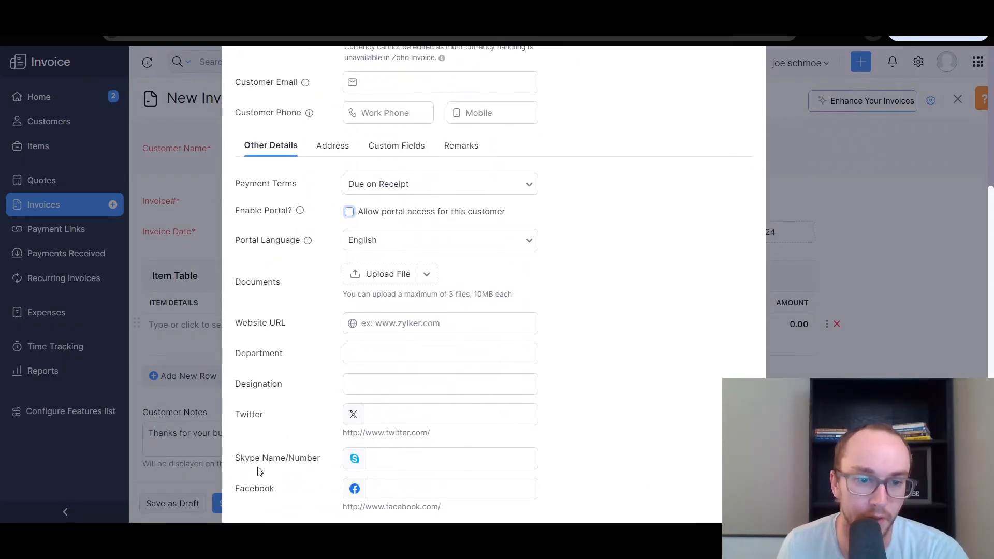
scroll(261, 464, "down", 2)
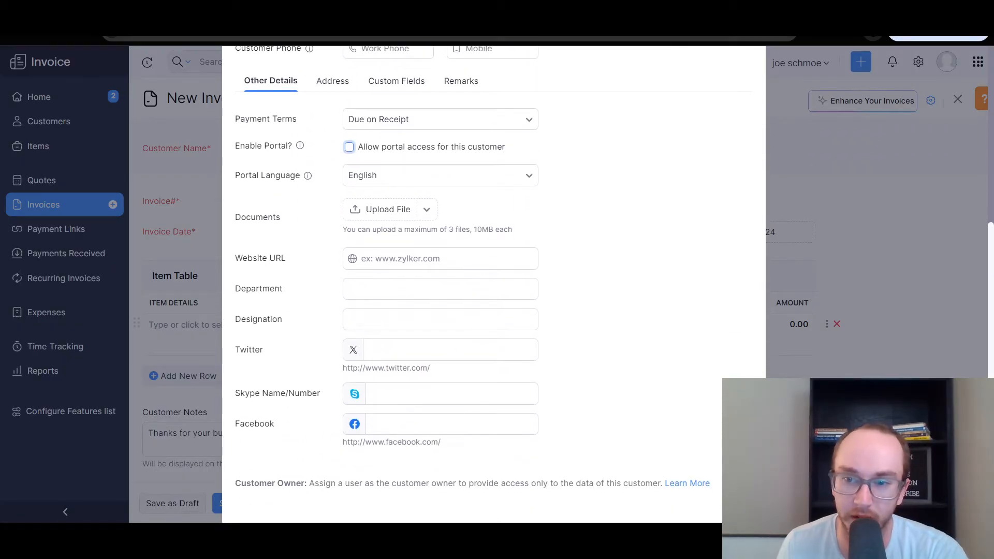
scroll(708, 456, "down", 1)
left_click(252, 498)
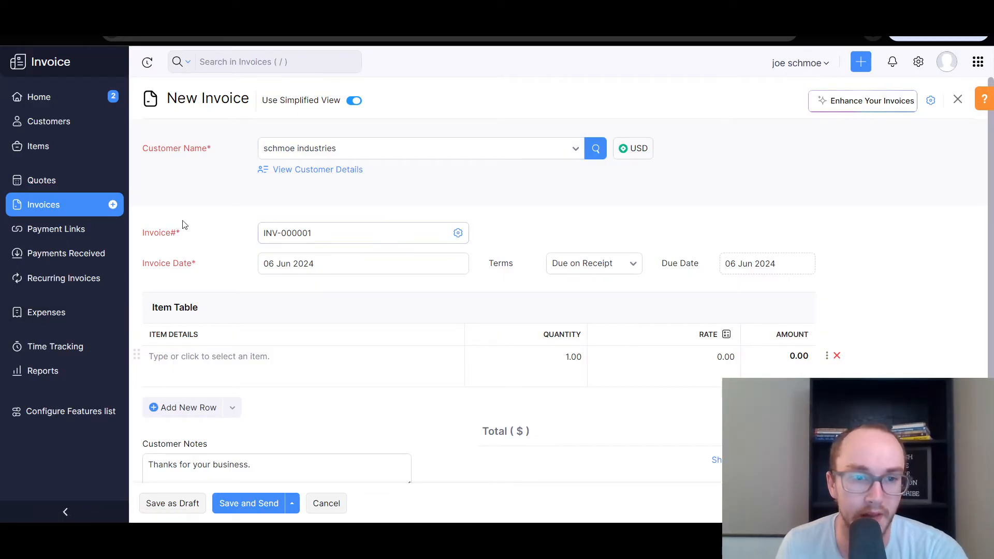
Try to change the invoice number to INV-00023.
left_click(371, 232)
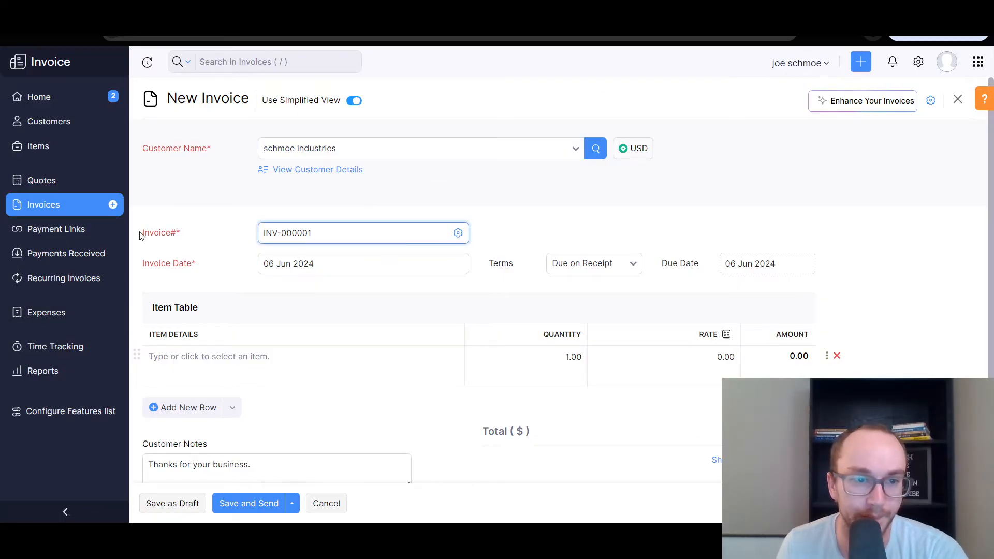
left_click_drag(394, 251, 255, 237)
left_click(222, 243)
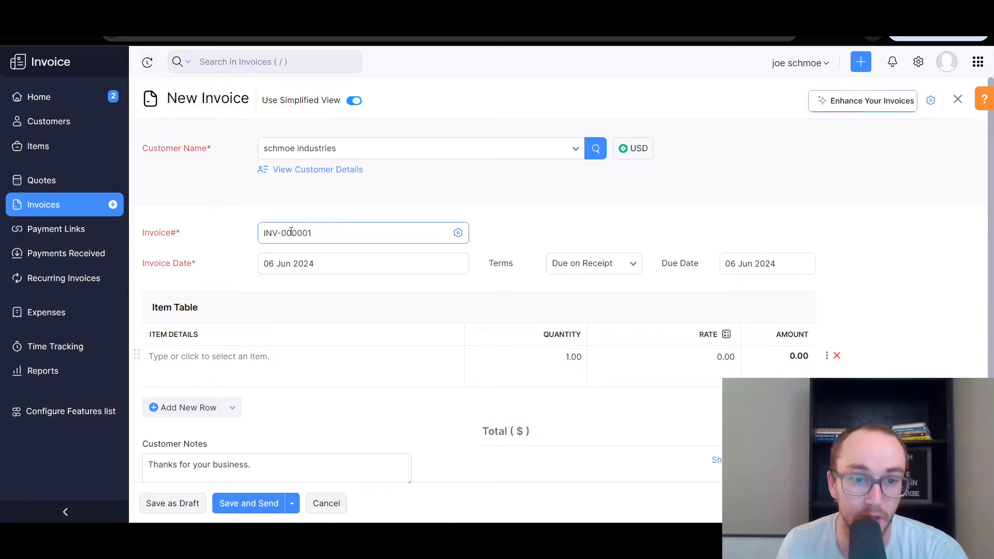
mouse_move(314, 232)
left_mouse_down()
mouse_move(266, 233)
mouse_move(337, 236)
mouse_move(299, 242)
left_mouse_up()
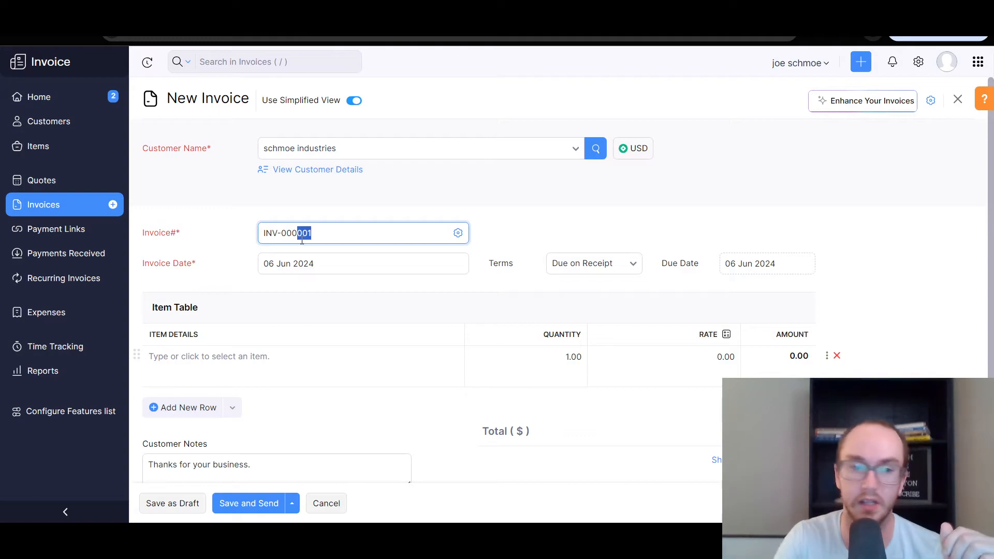
type("23")
left_click(308, 254)
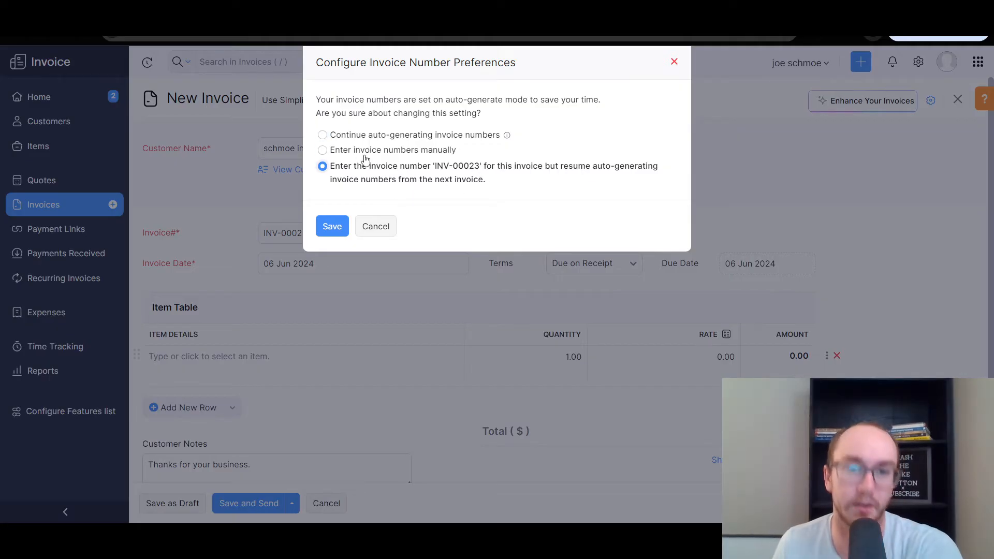
Choose to continue auto-generating invoice numbers with prefix INV- and next number 000001, and save the preference.
left_click(378, 136)
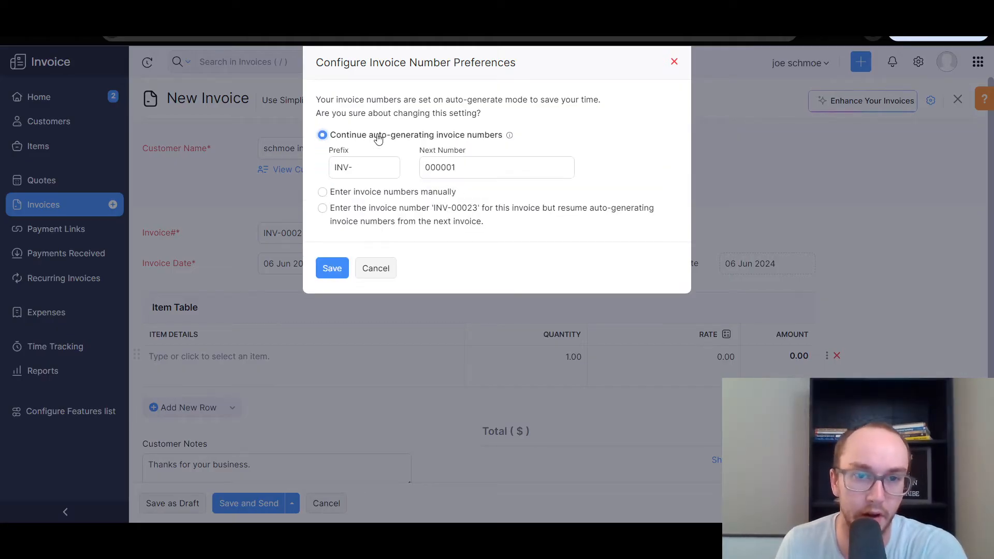
mouse_move(512, 140)
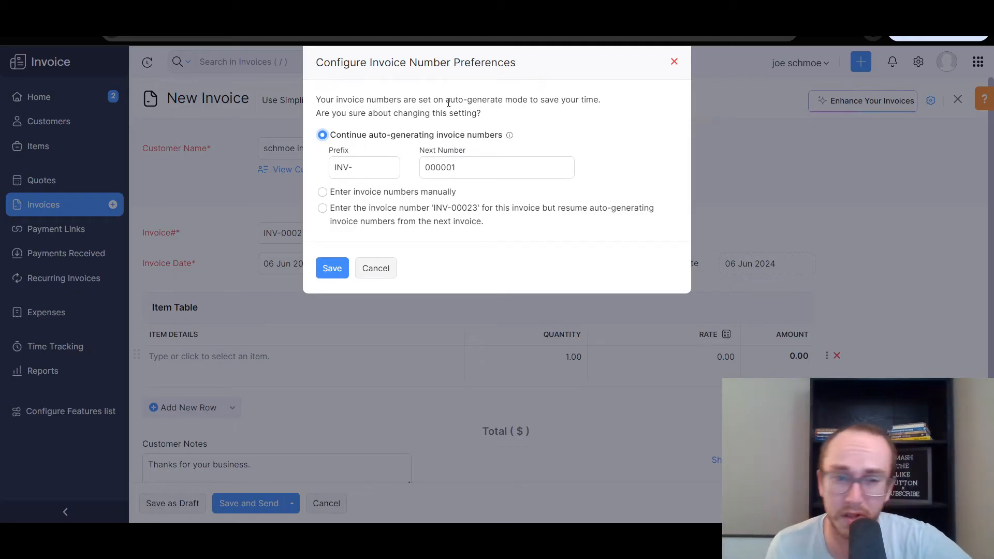
left_click(332, 268)
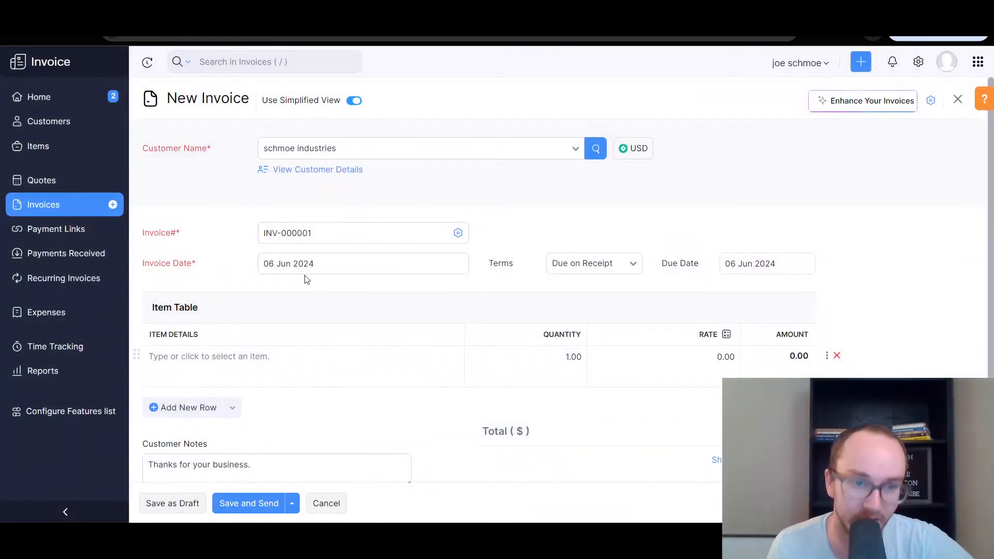
Review the invoice date, payment terms and due date choices, leaving the current selections in place.
left_click(386, 269)
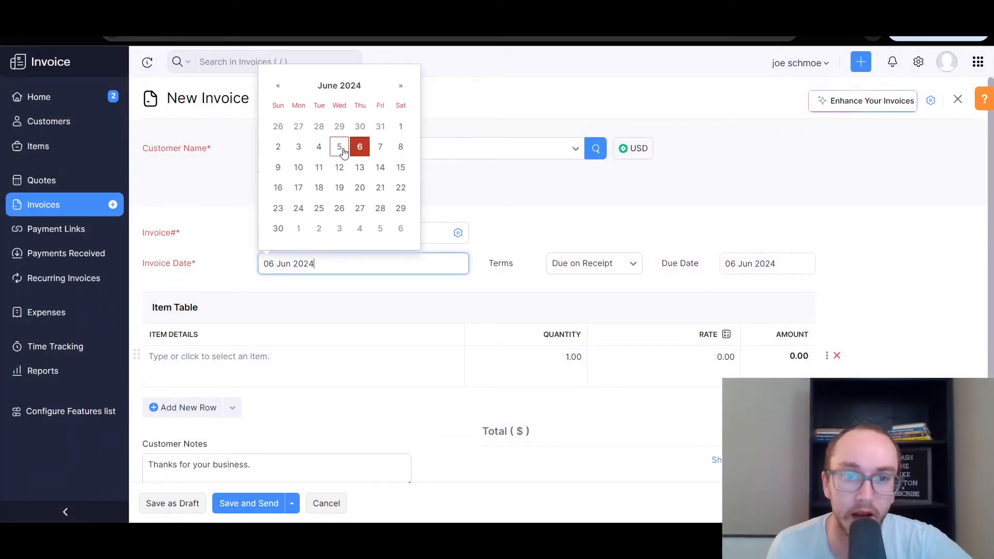
left_click(380, 290)
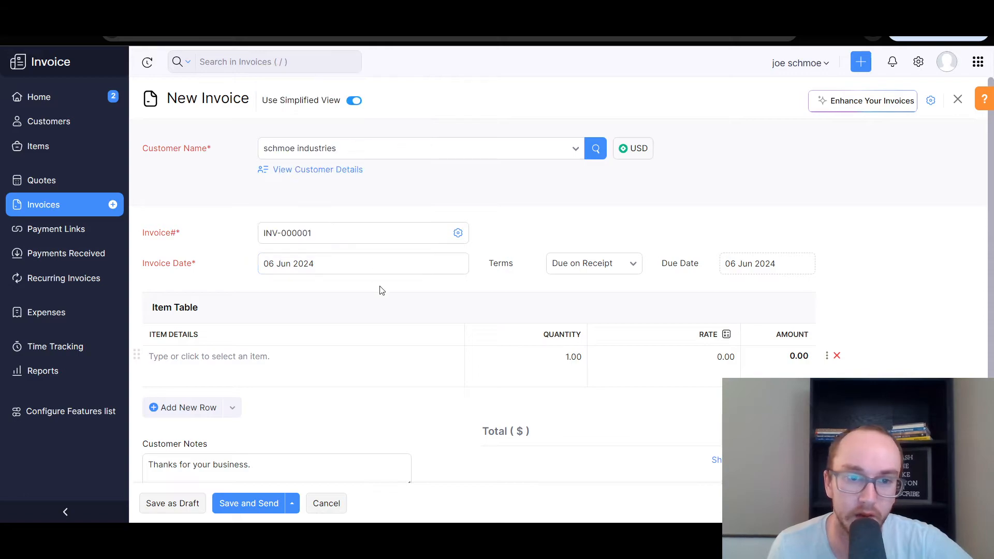
left_click(621, 271)
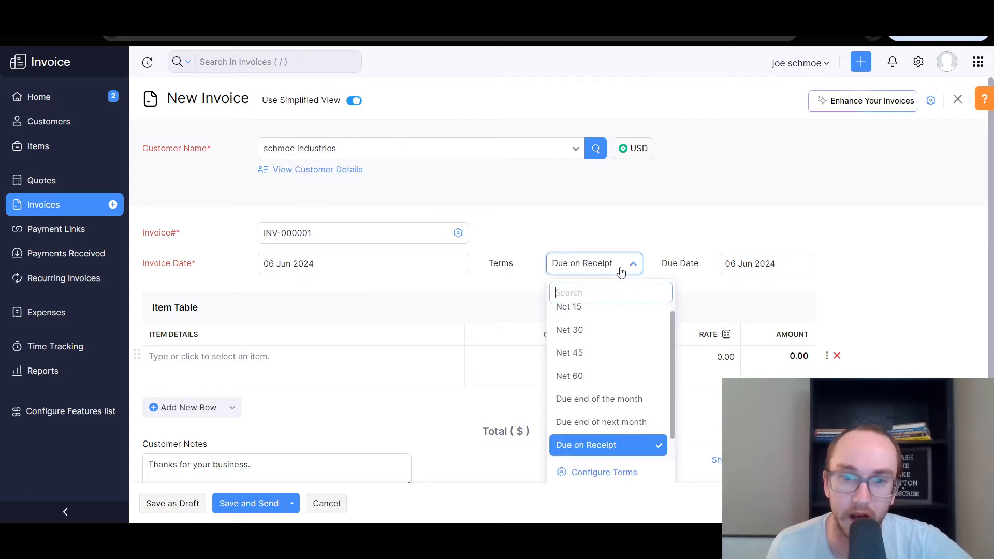
left_click(775, 264)
left_click(801, 266)
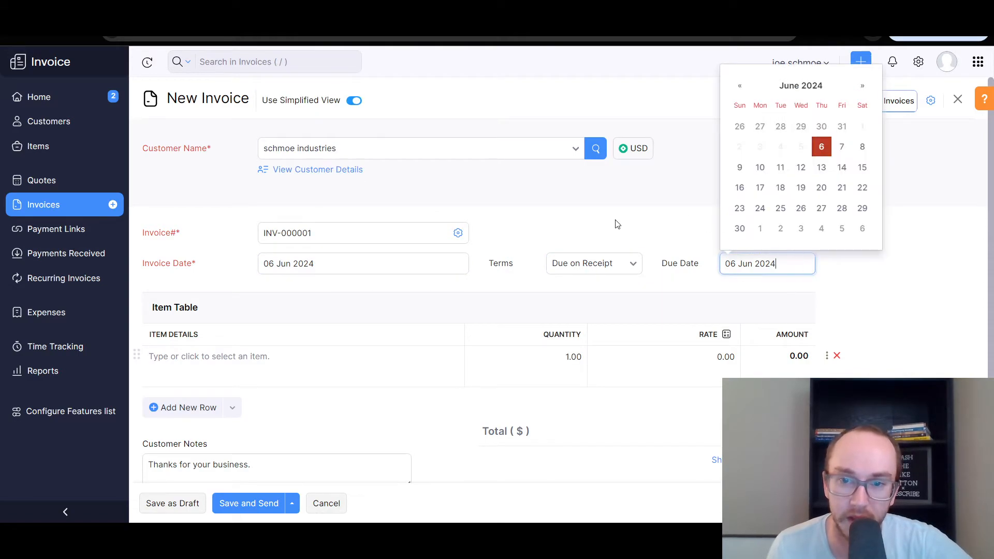
left_click(631, 223)
Enter "grass cut" as the first invoice item with a rate of 160.00.
left_click(402, 364)
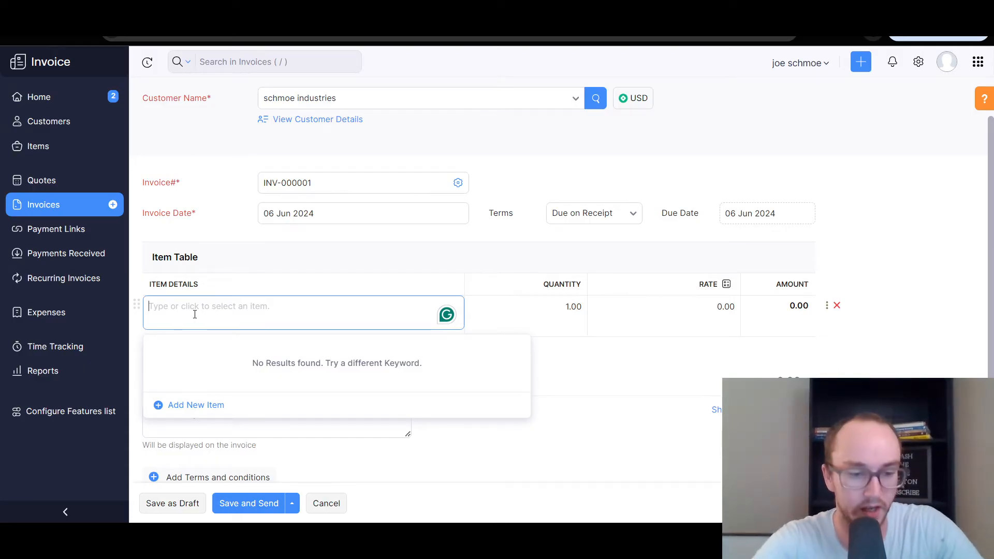
type("grass cut")
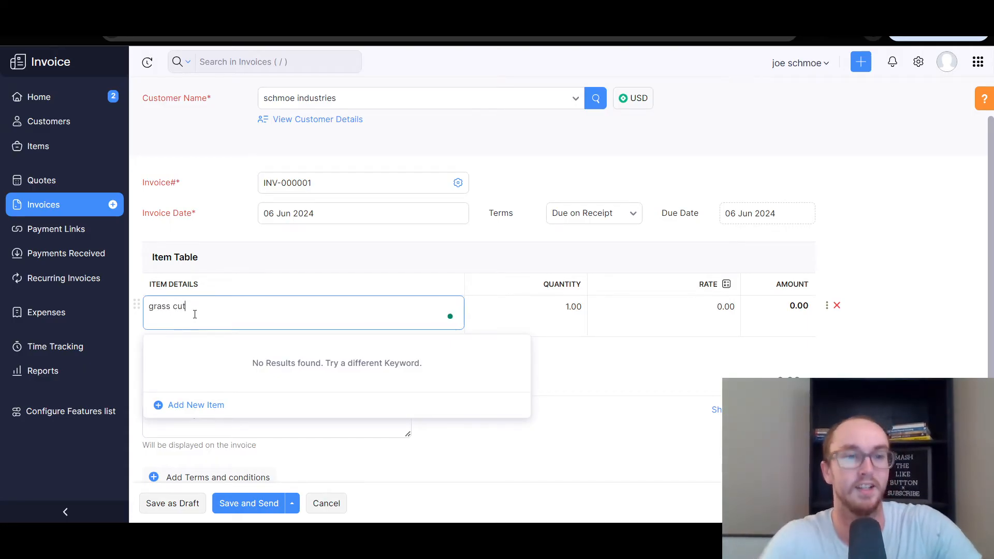
left_click(211, 231)
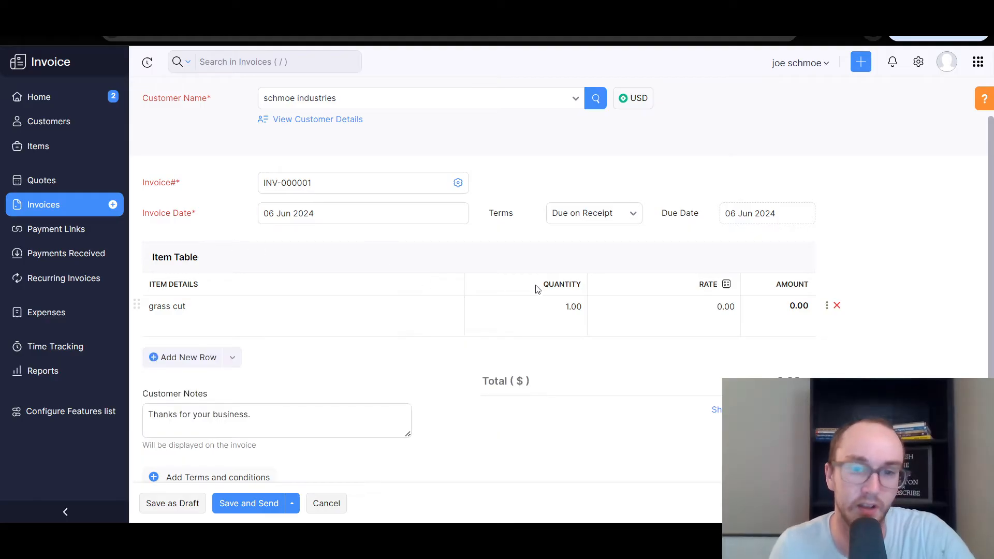
left_click(577, 305)
left_click(723, 312)
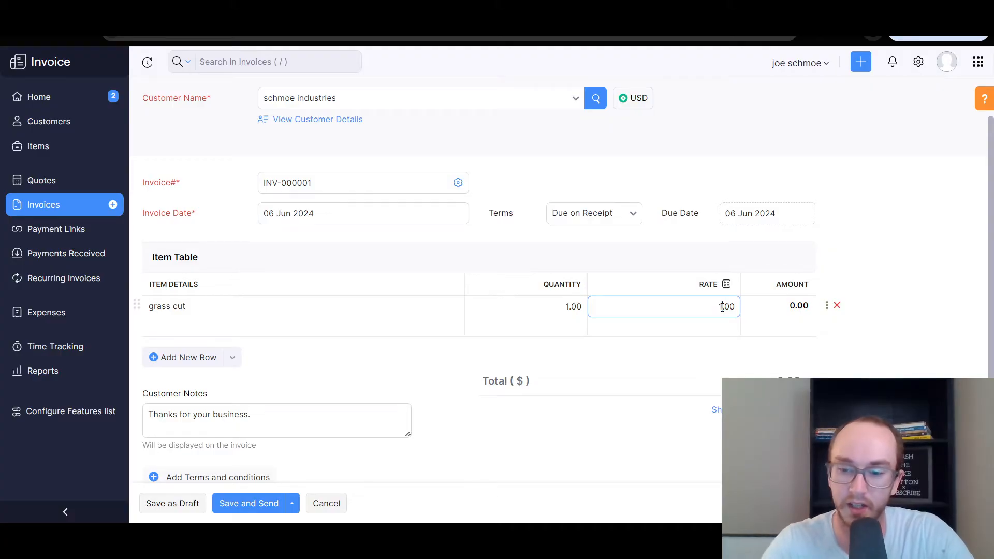
left_click(744, 341)
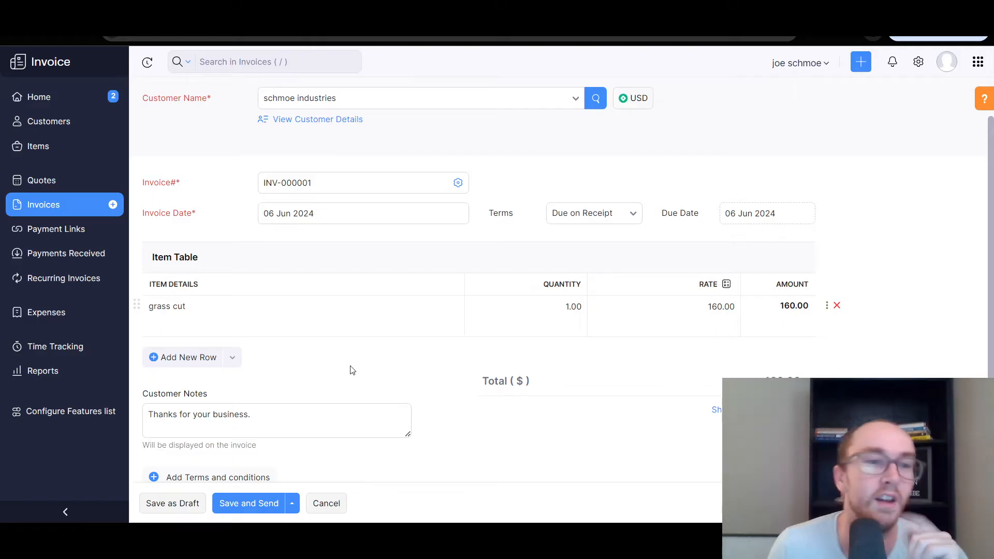
Add a second invoice row for "weed trimming" with a rate of 30.00.
left_click(213, 356)
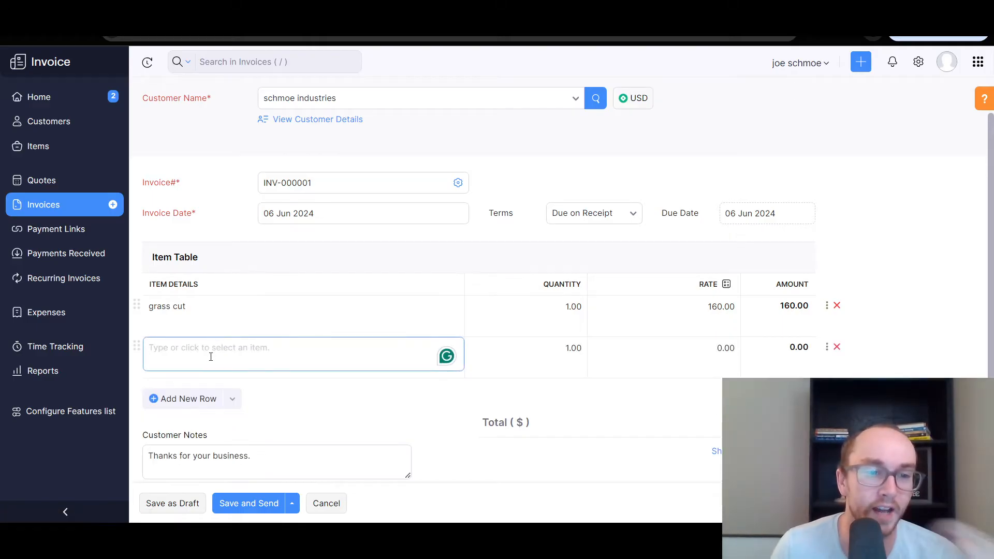
type("weed ")
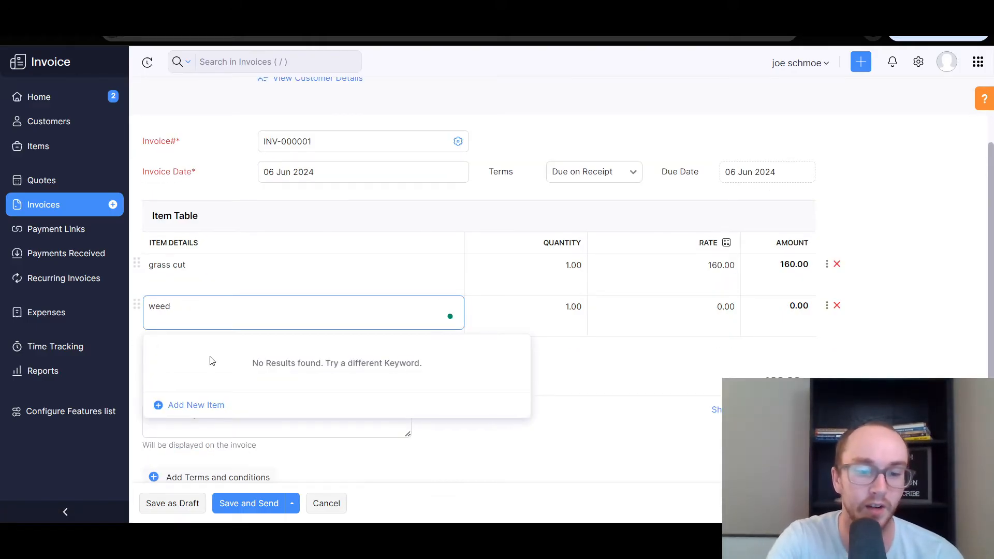
type("trimming")
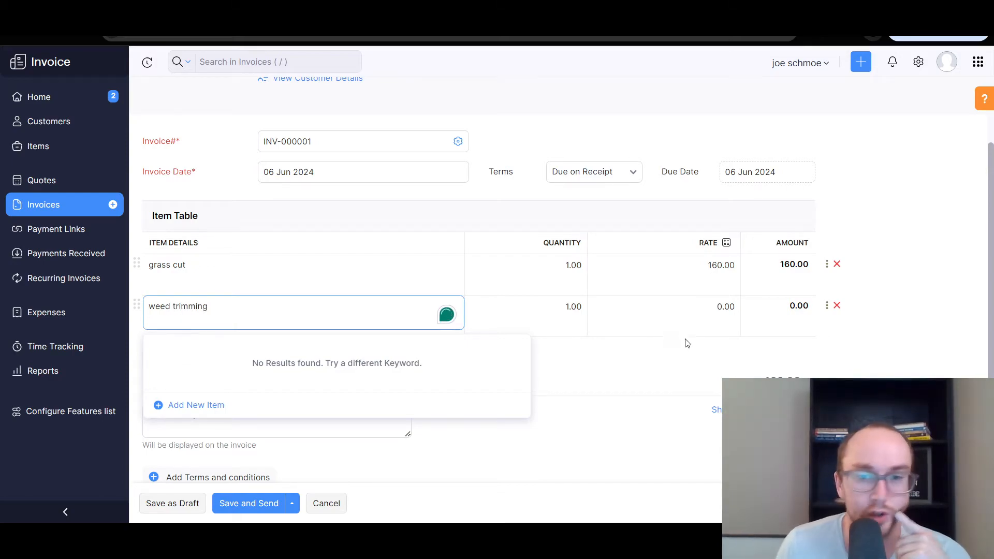
left_click(721, 305)
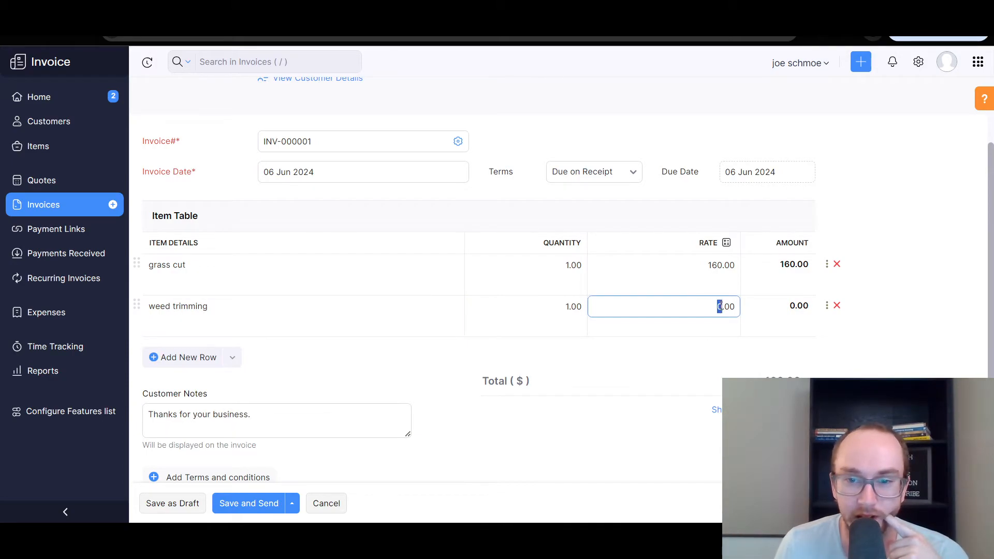
type("3")
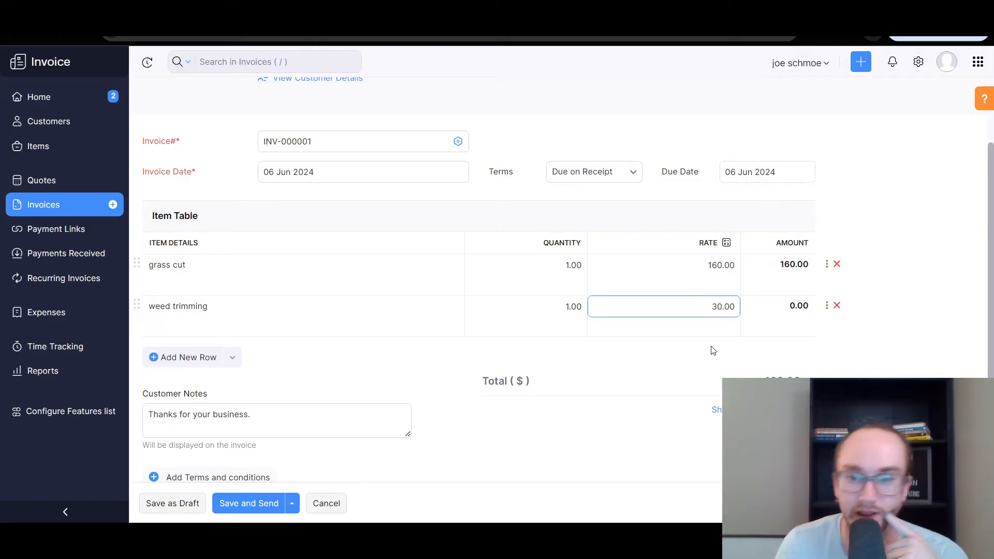
left_click(712, 350)
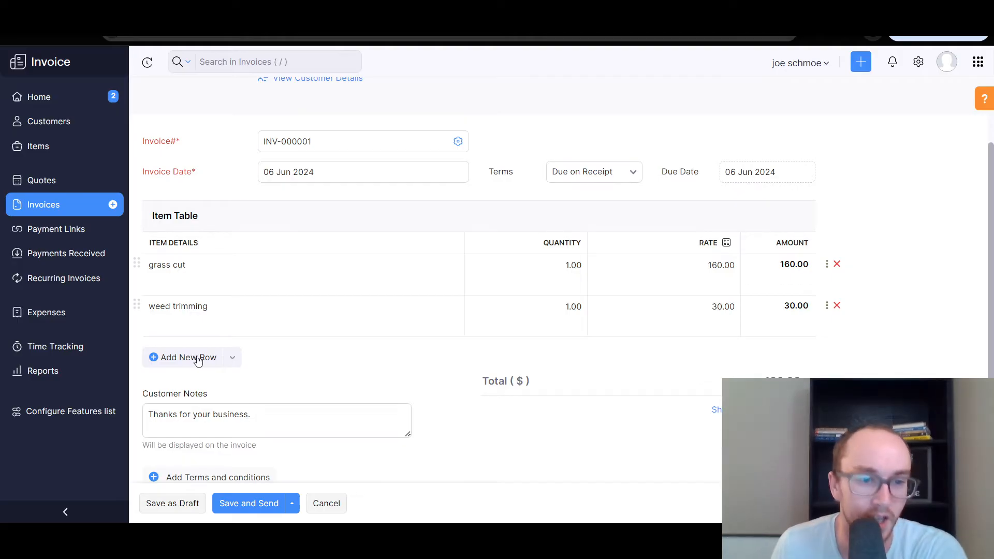
Look at the additional row options for adding items in bulk or a new header.
left_click(234, 357)
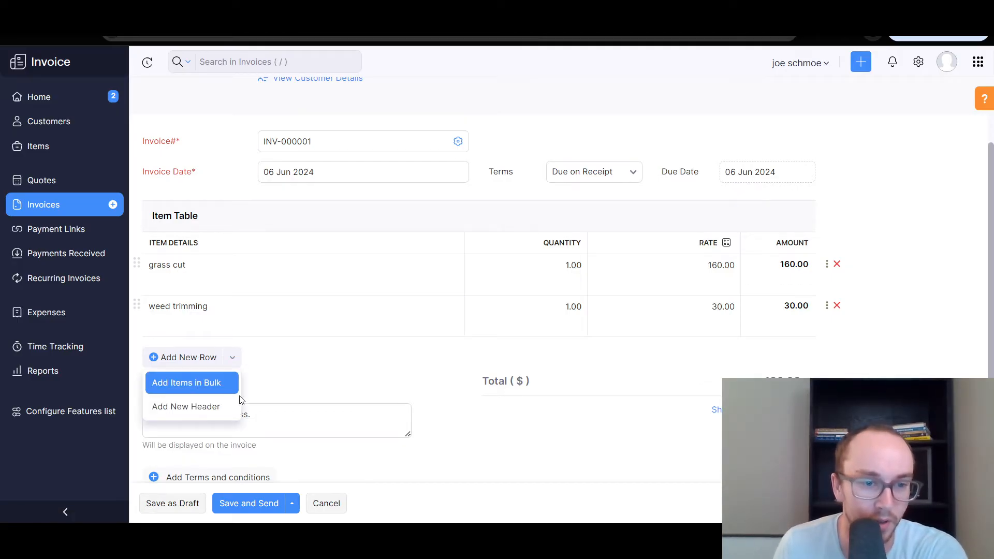
left_click(274, 360)
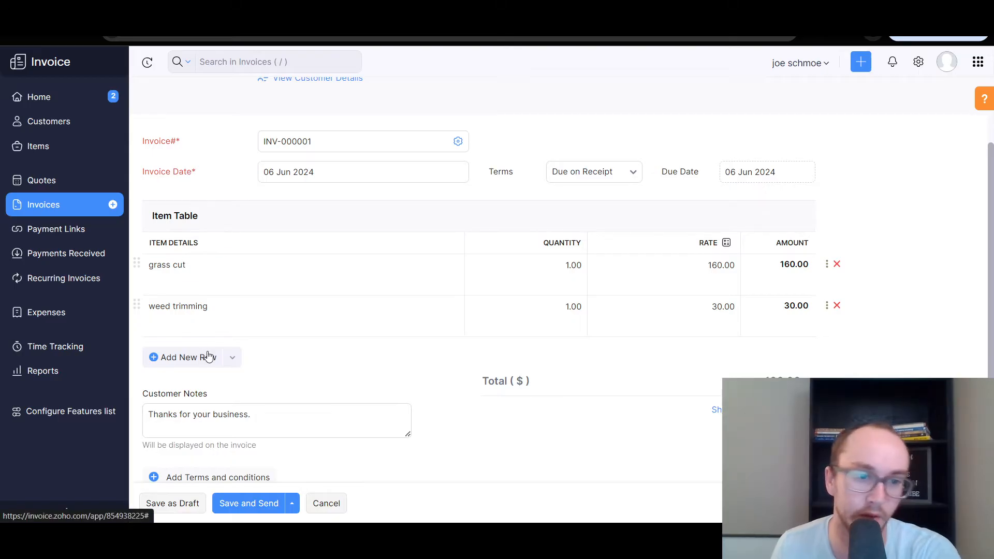
Try adding a new header and an extra blank row to the invoice's item table, and remove both.
left_click(233, 357)
left_click(231, 405)
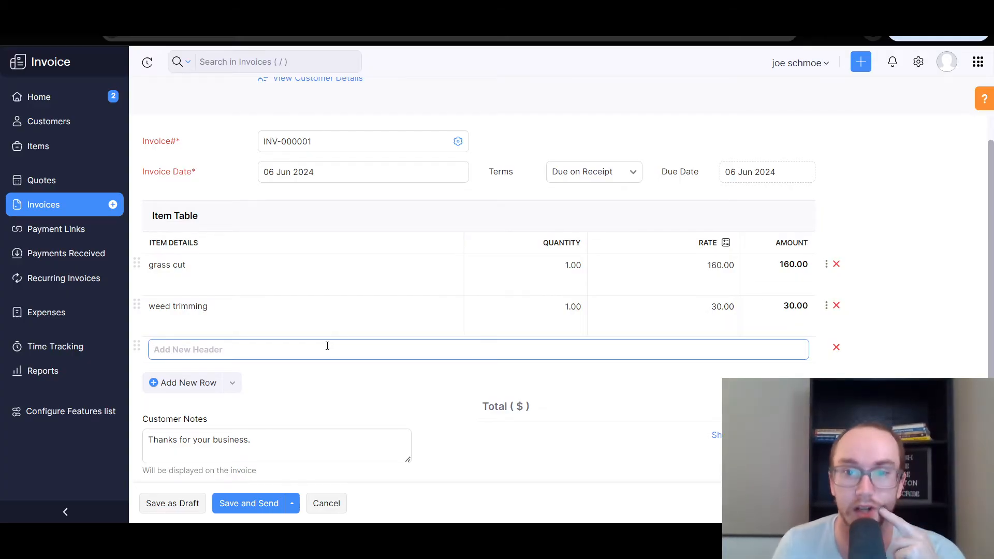
left_click(836, 348)
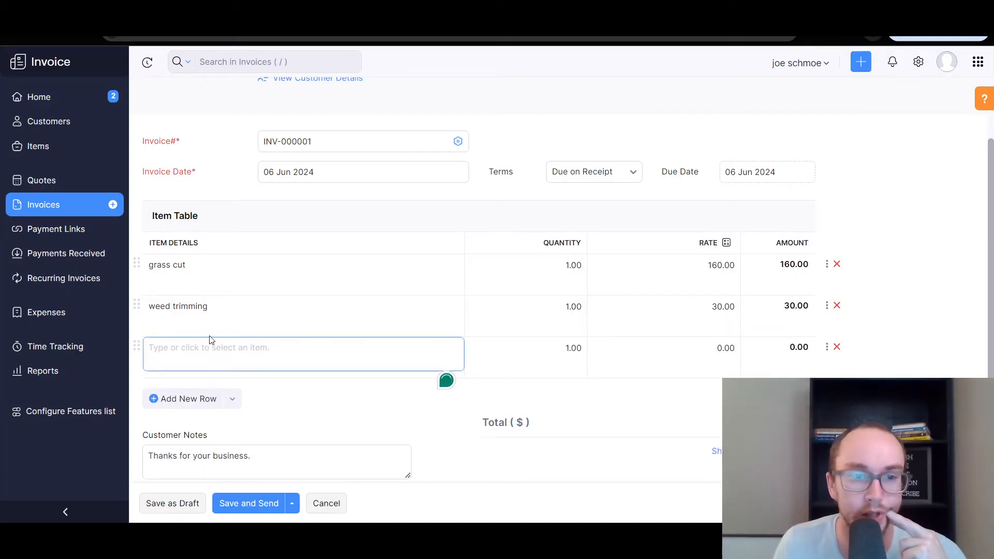
mouse_move(137, 305)
left_mouse_down()
mouse_move(137, 257)
mouse_move(139, 314)
left_mouse_up()
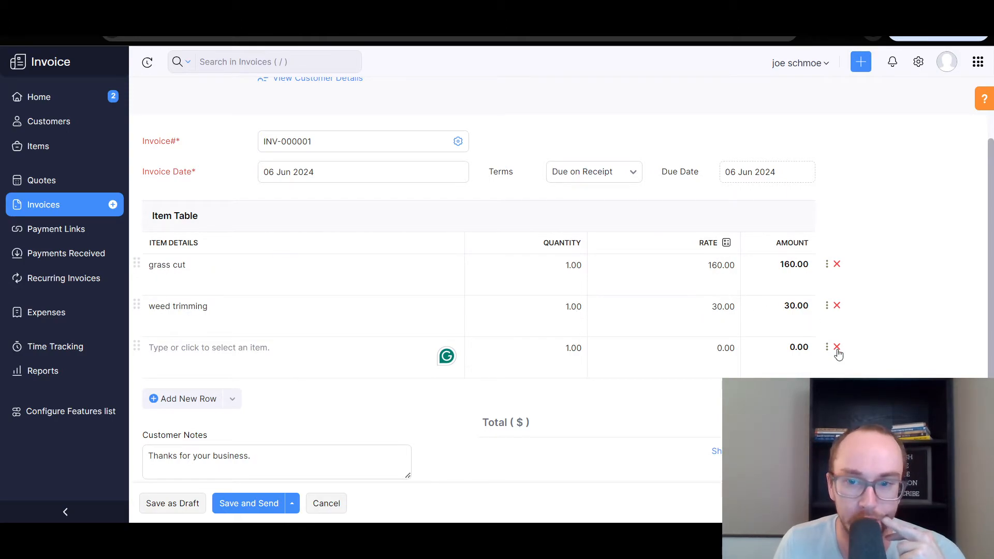
Look at the alternative saving and sending options for the invoice, and save it as a draft.
scroll(579, 377, "down", 2)
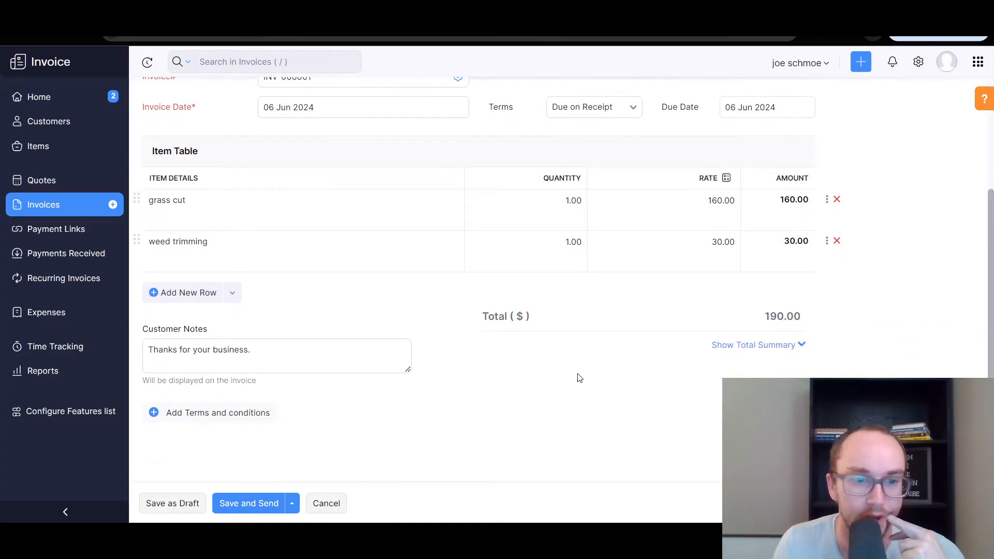
left_click(293, 504)
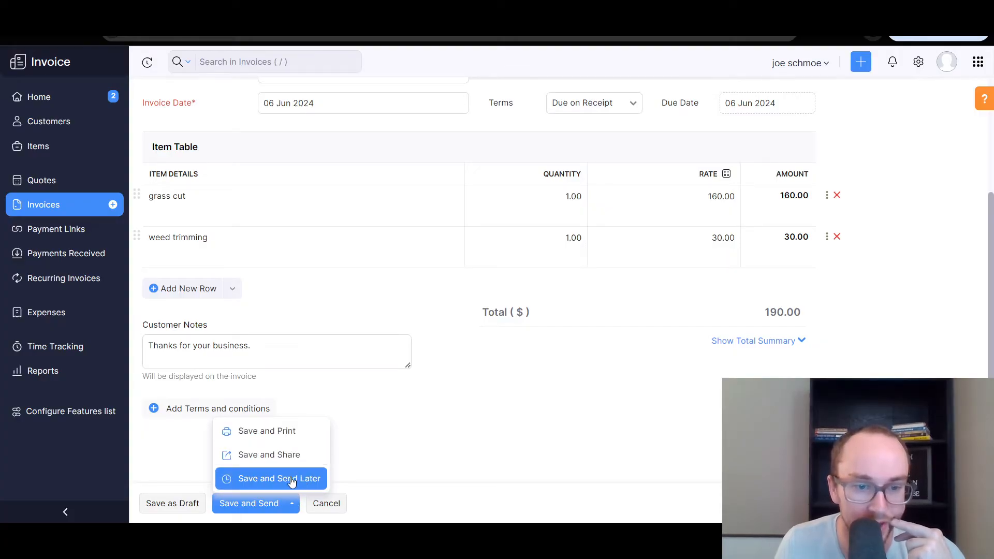
left_click(179, 508)
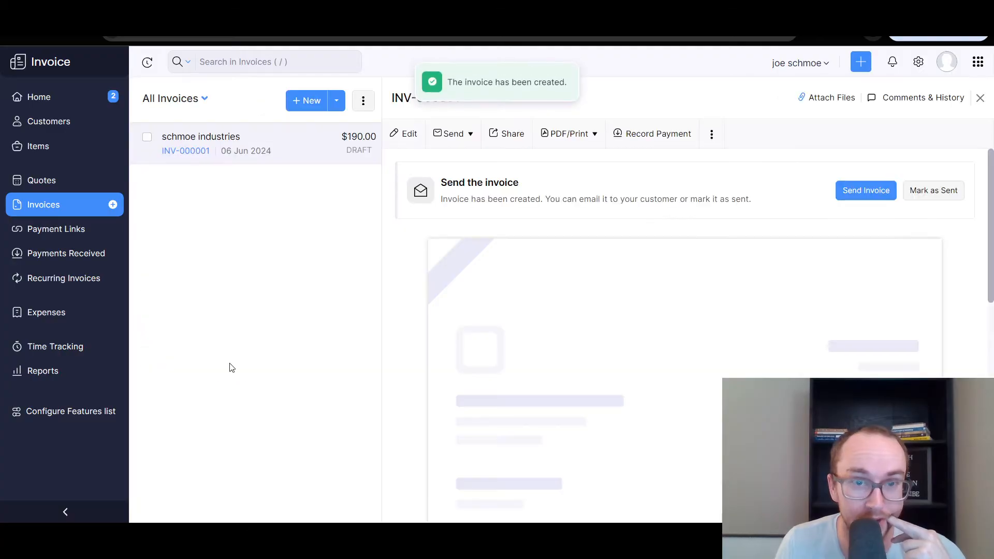
Examine the draft invoice preview, including the sender details, dates, terms, line items and customer note.
mouse_move(459, 272)
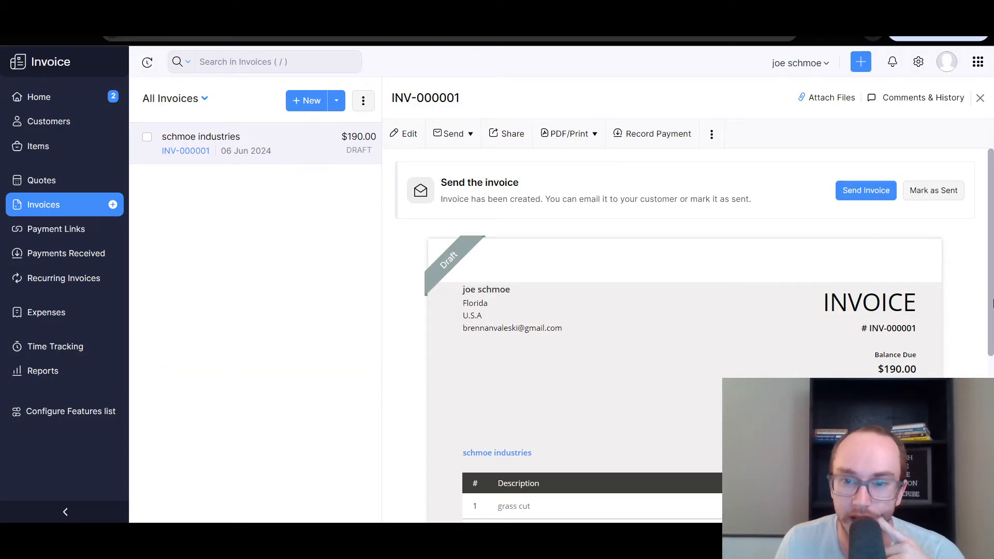
left_click_drag(985, 284, 987, 329)
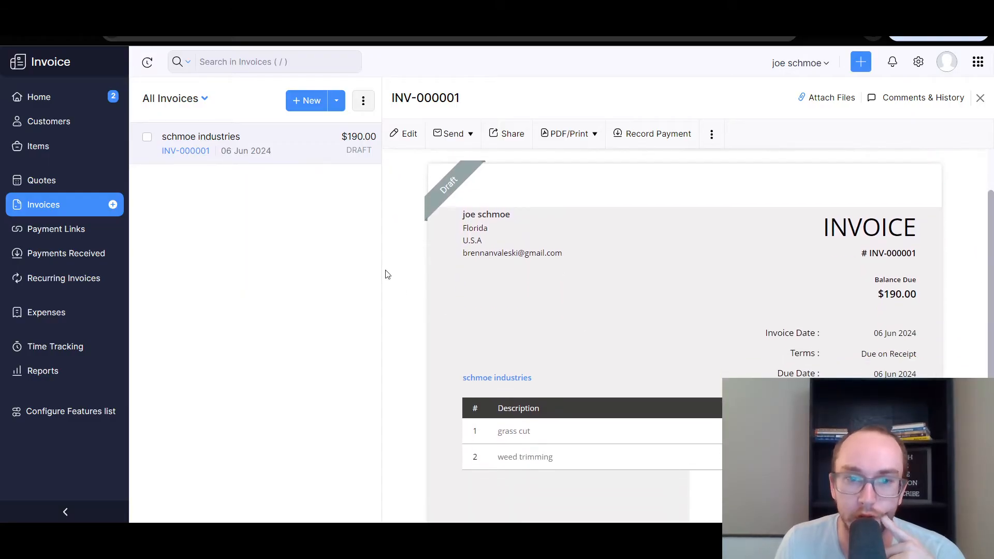
mouse_move(462, 206)
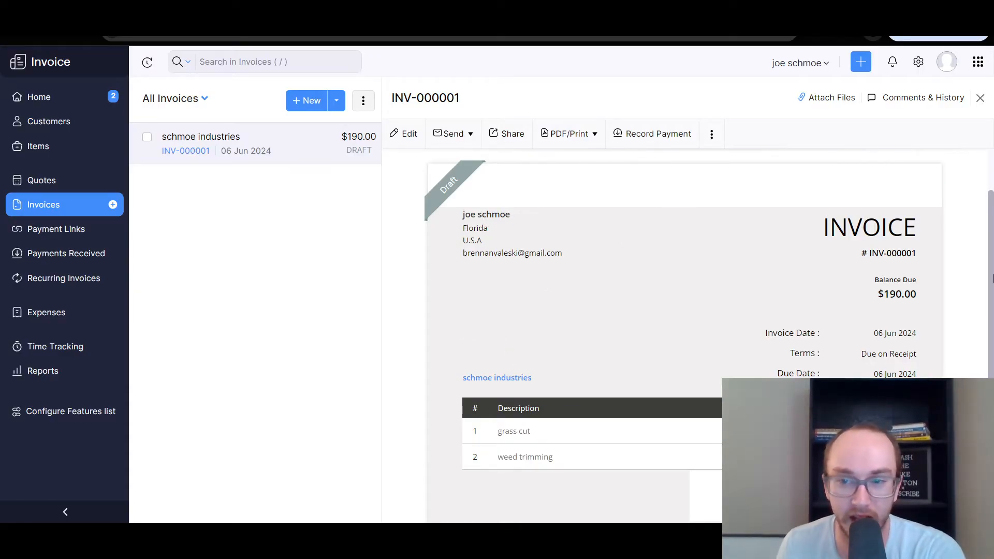
scroll(989, 295, "down", 1)
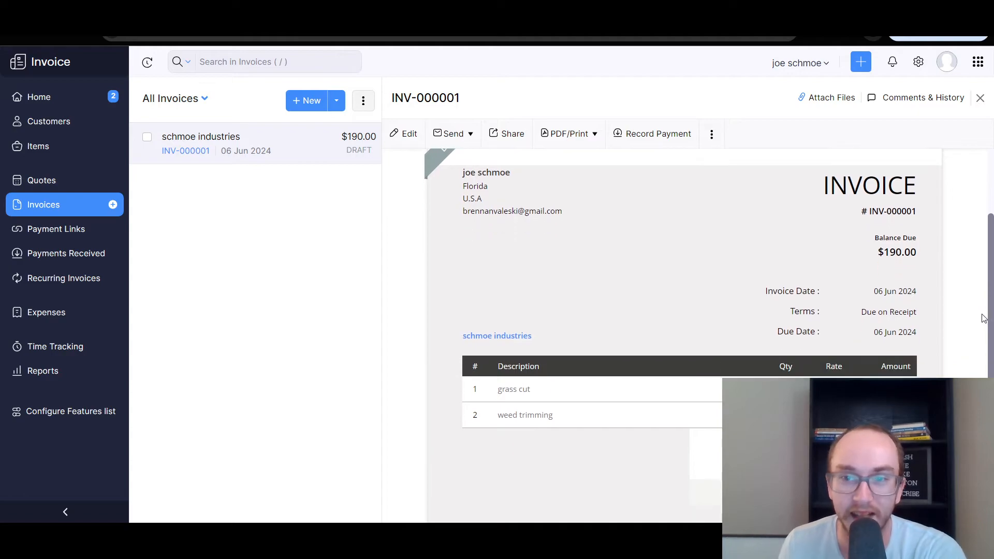
scroll(983, 318, "up", 1)
mouse_move(987, 304)
left_mouse_down()
mouse_move(988, 318)
mouse_move(989, 299)
left_mouse_up()
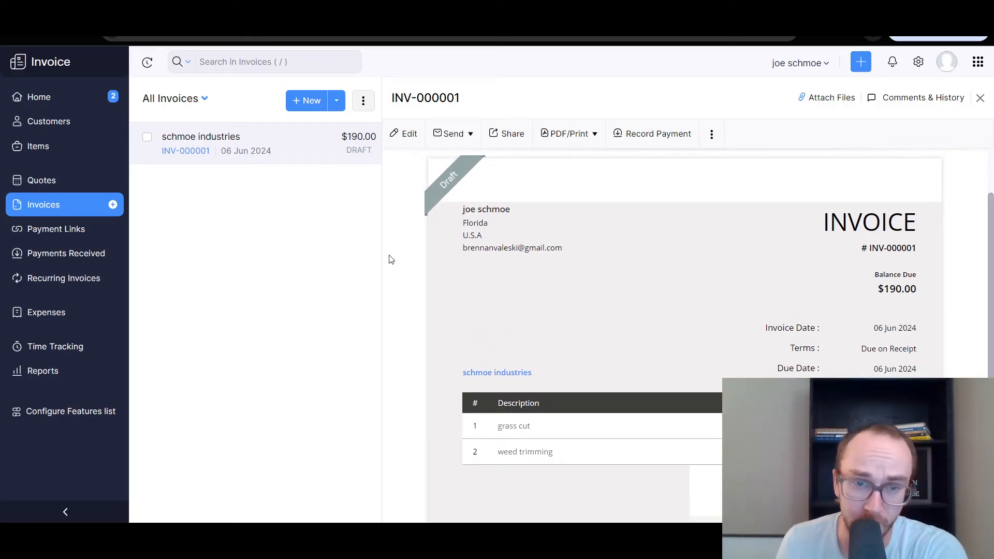
mouse_move(429, 249)
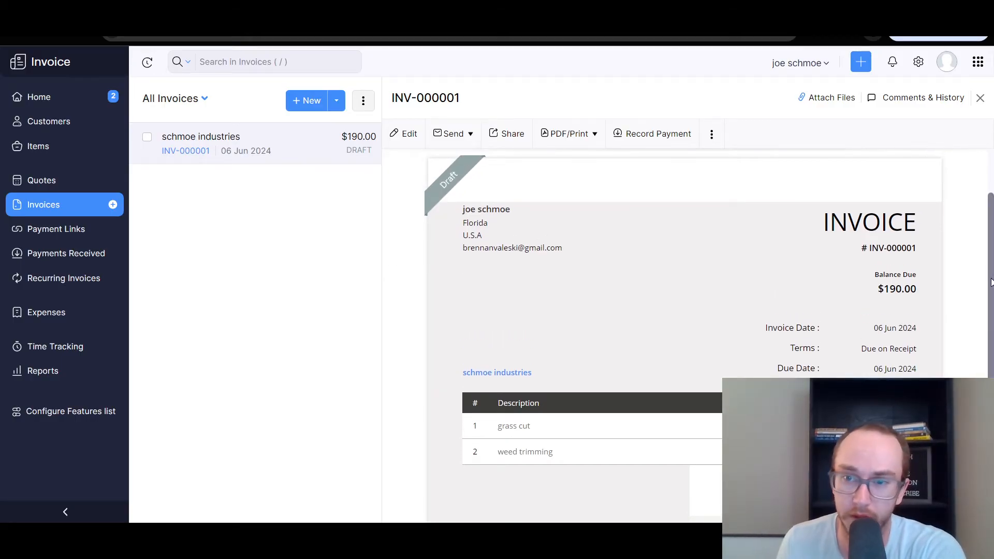
left_click_drag(988, 290, 980, 316)
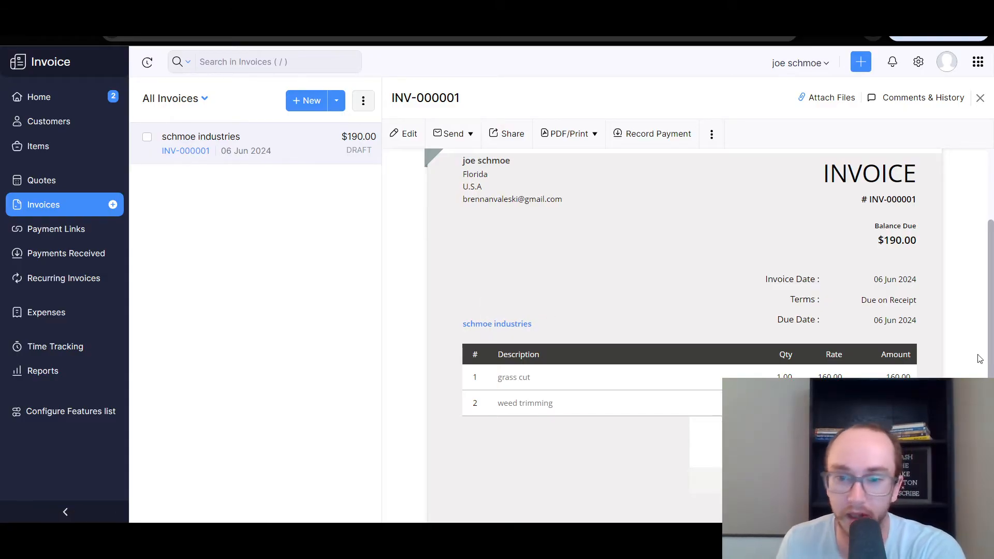
scroll(511, 379, "down", 1)
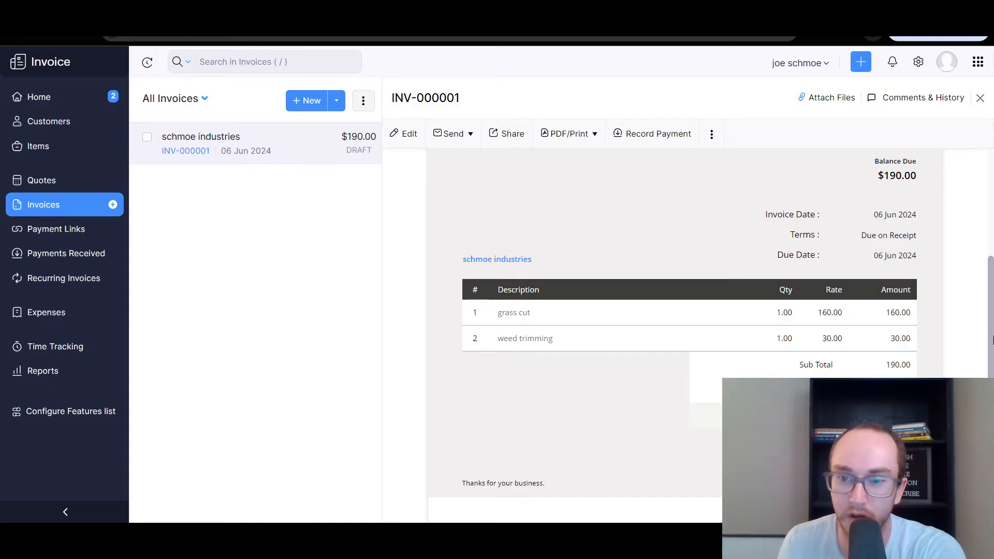
scroll(990, 334, "up", 1)
scroll(957, 344, "down", 1)
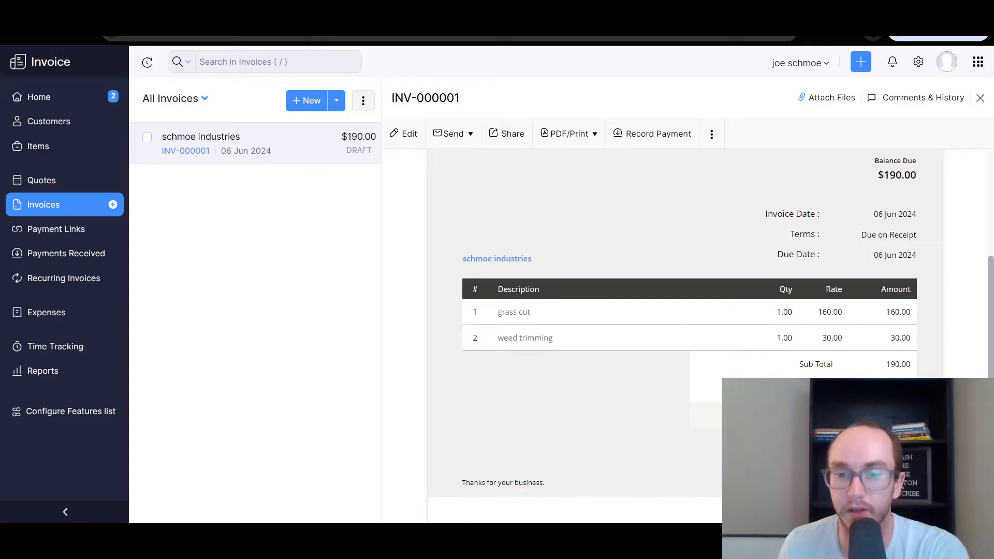
scroll(980, 352, "up", 2)
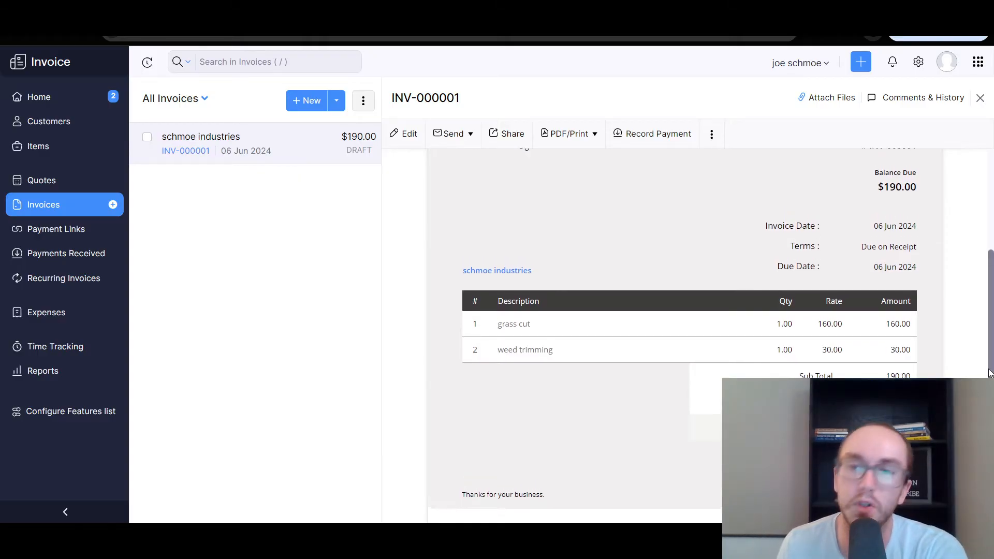
scroll(980, 314, "up", 2)
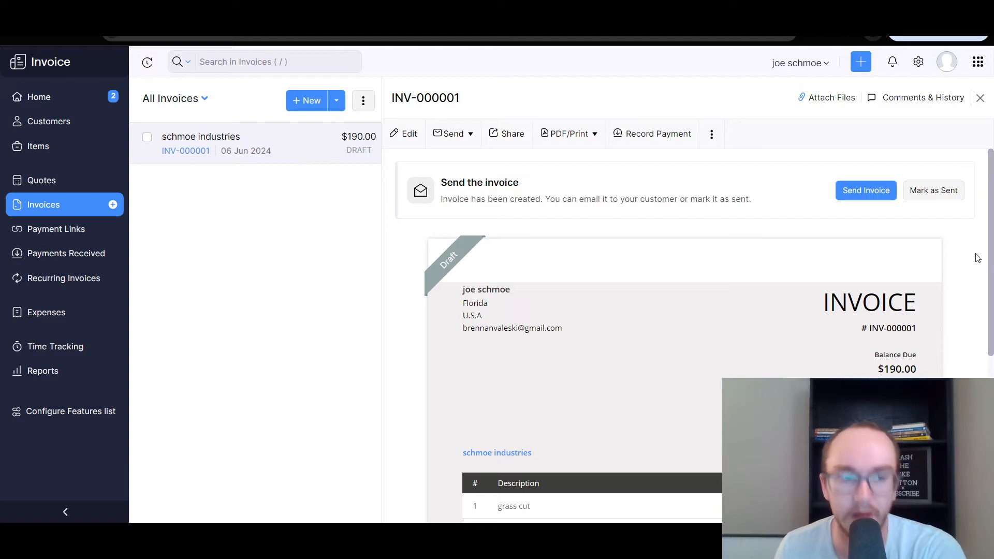
Check the invoice's totals and the templates available for it, leaving the Standard Template selected.
mouse_move(901, 286)
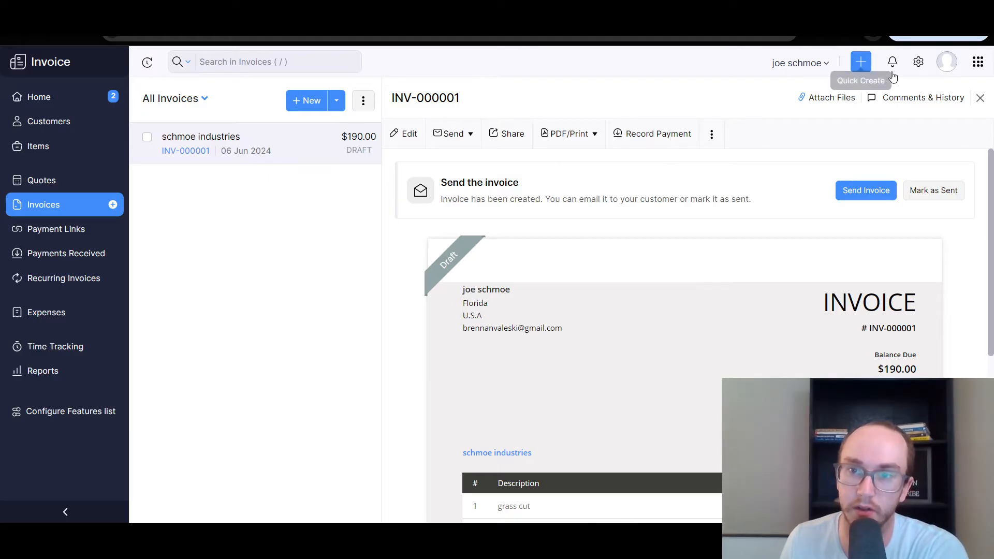
scroll(989, 242, "down", 6)
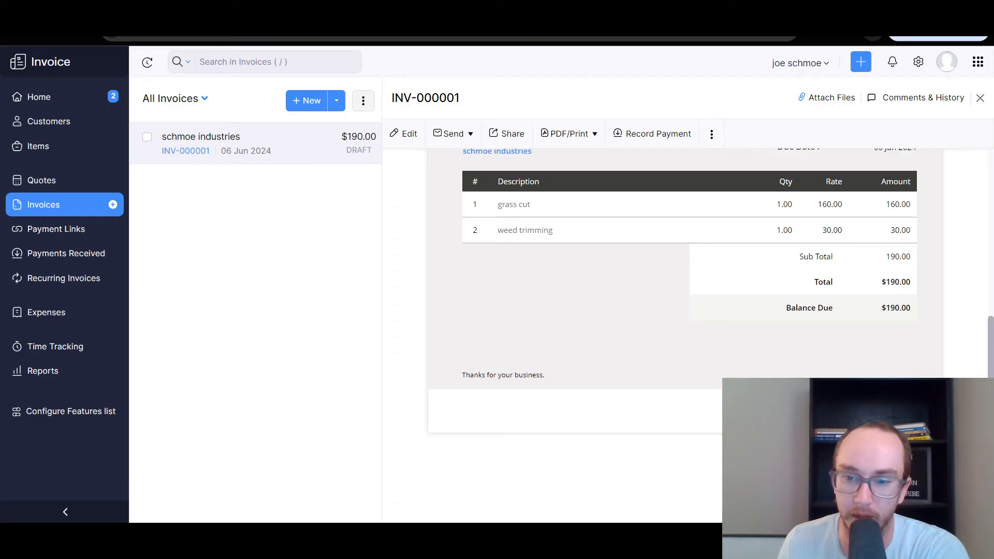
left_click(923, 98)
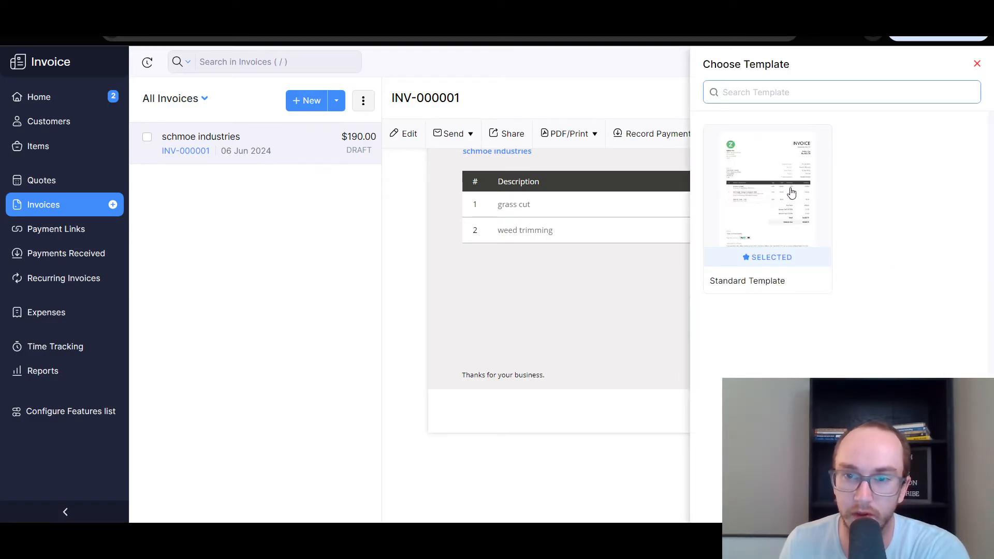
left_click(977, 65)
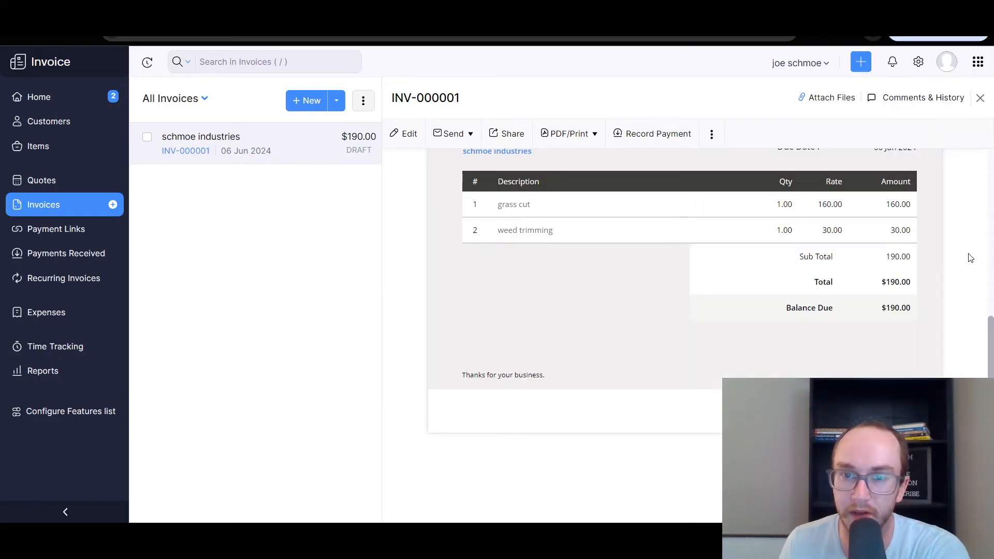
scroll(981, 253, "up", 6)
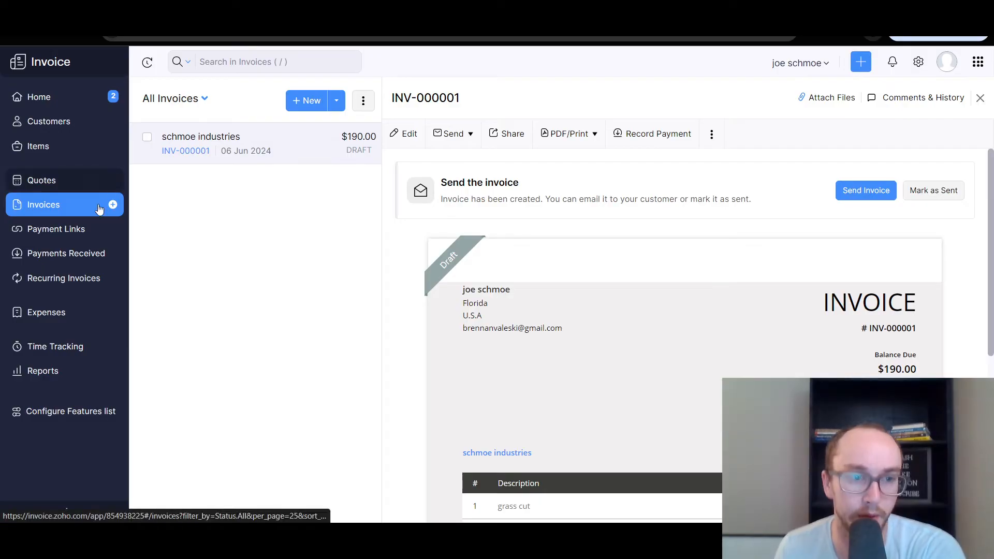
Start a new quote and select schmoe industries as its customer.
left_click(47, 186)
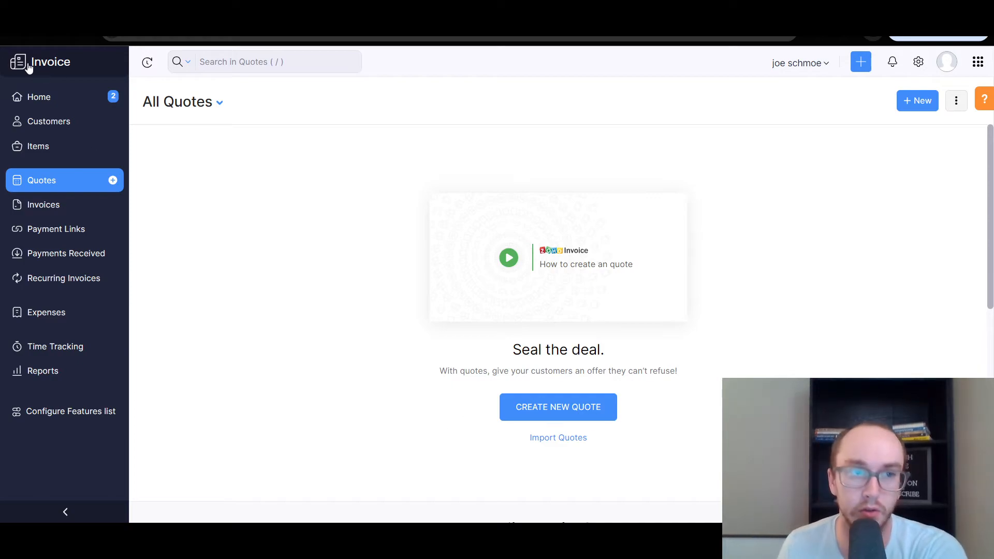
left_click(577, 417)
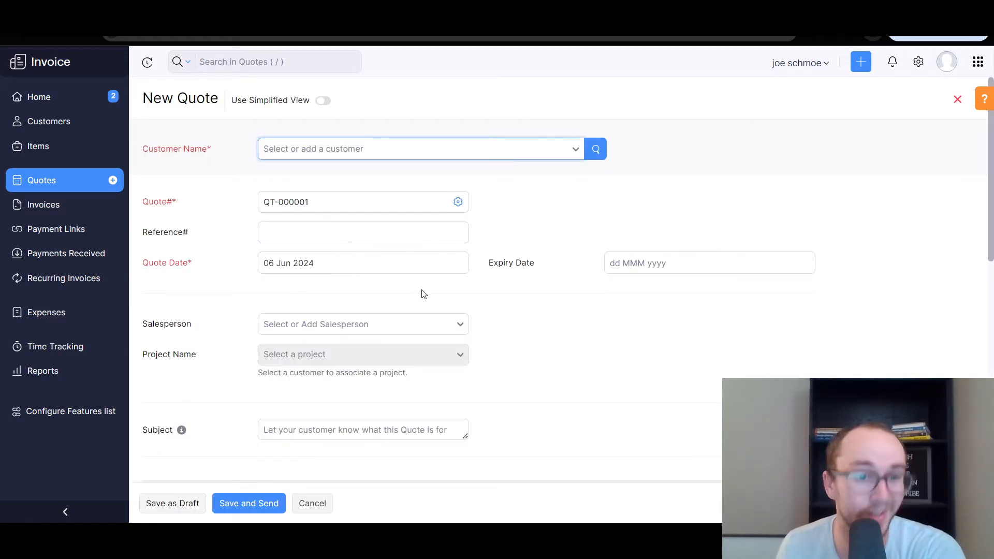
left_click(362, 150)
left_click(358, 201)
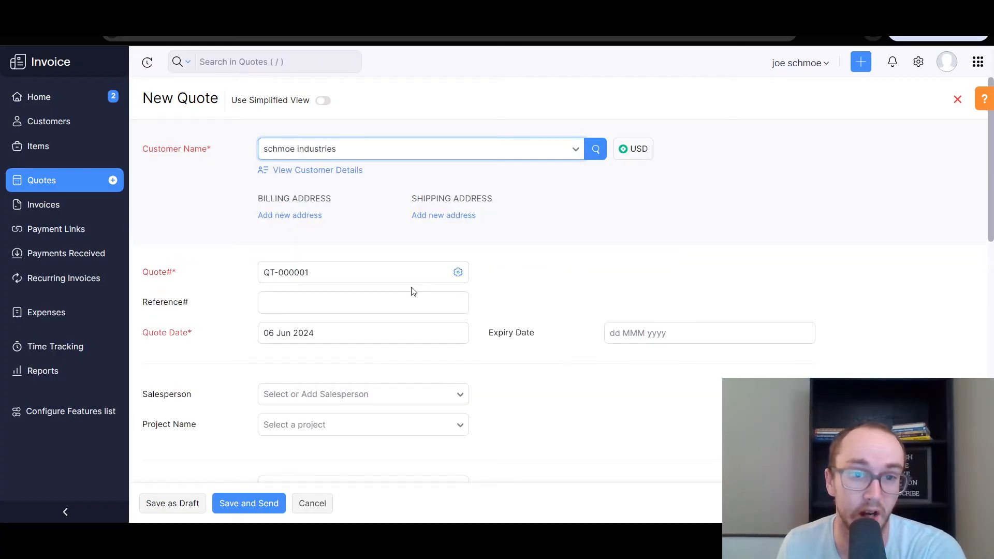
Enter "lawn service" as the quote's first item with a rate of 1000.00.
scroll(412, 292, "down", 3)
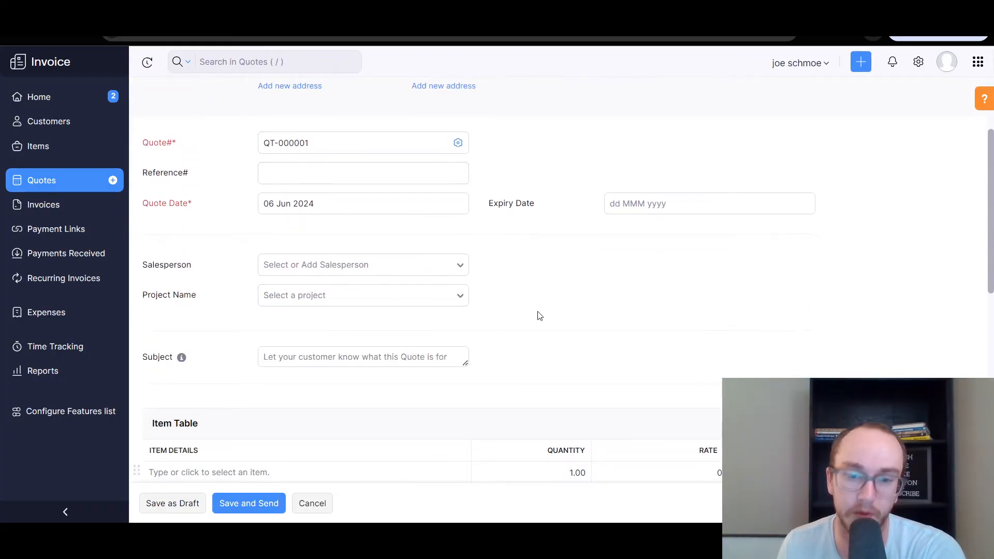
scroll(490, 399, "down", 3)
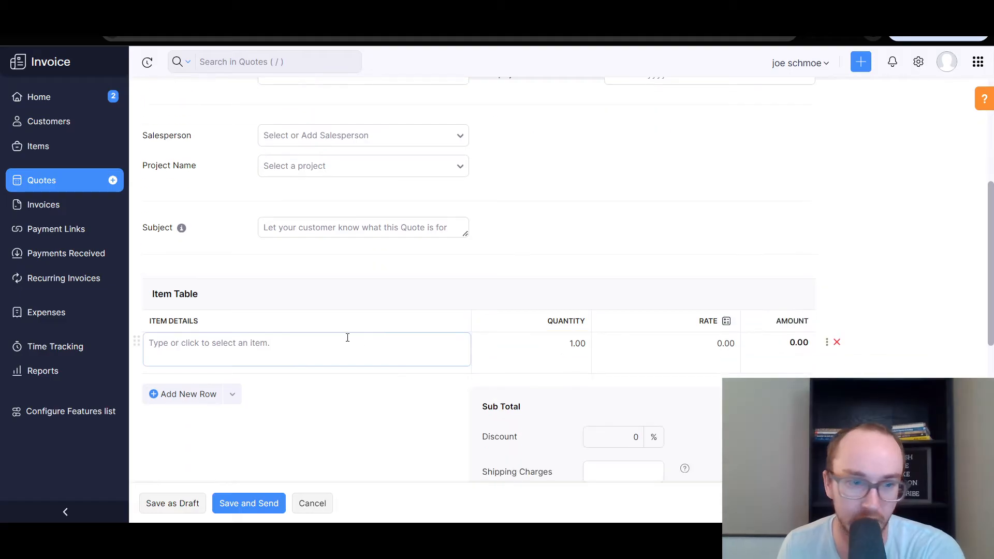
left_click(580, 345)
left_click(718, 343)
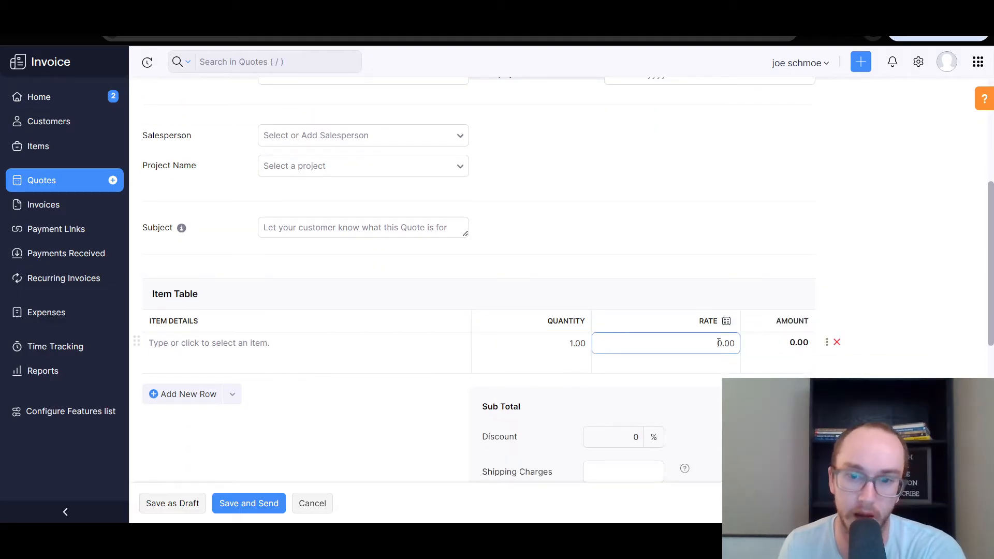
left_click(226, 343)
type("l")
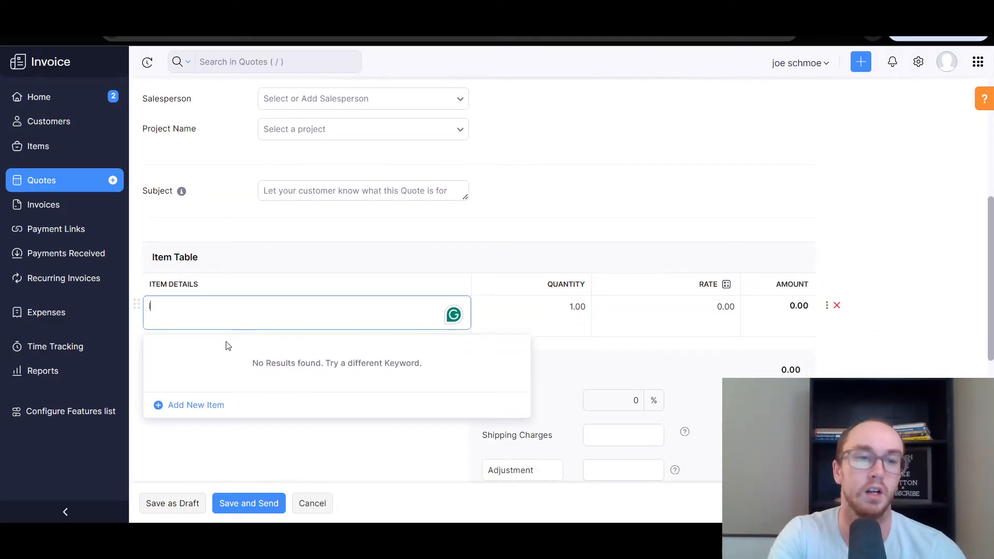
type("awn scr")
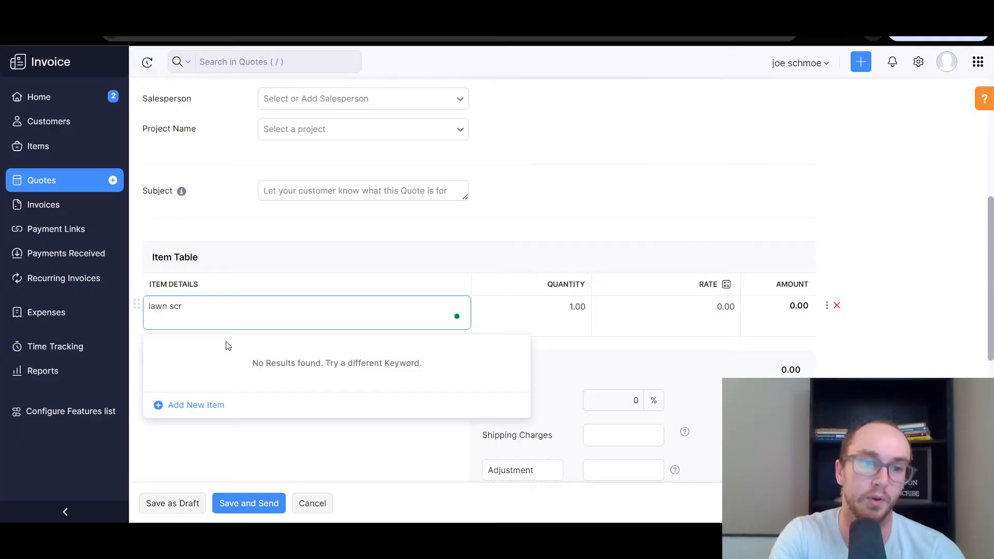
key("BackSpace")
key("BackSpace")
type("ervice")
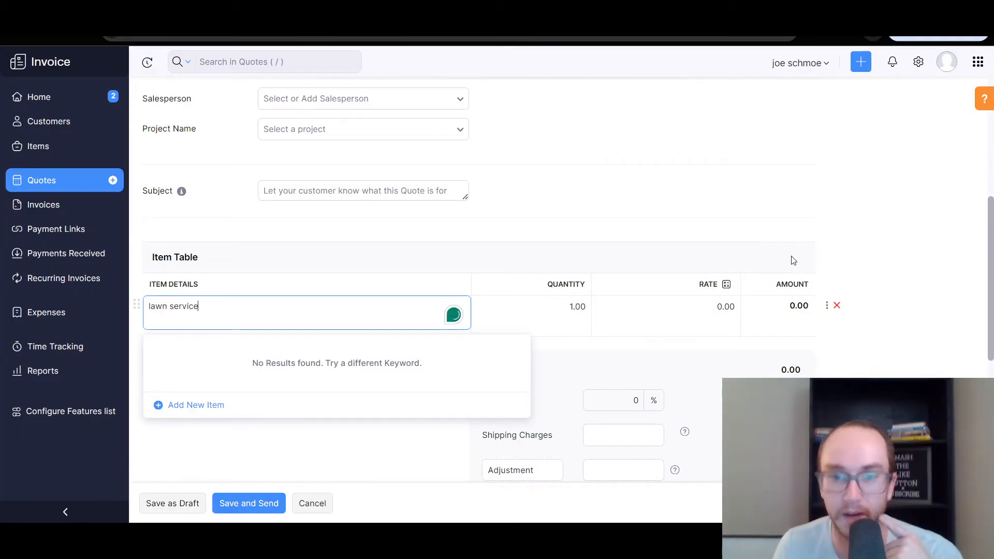
left_click(717, 305)
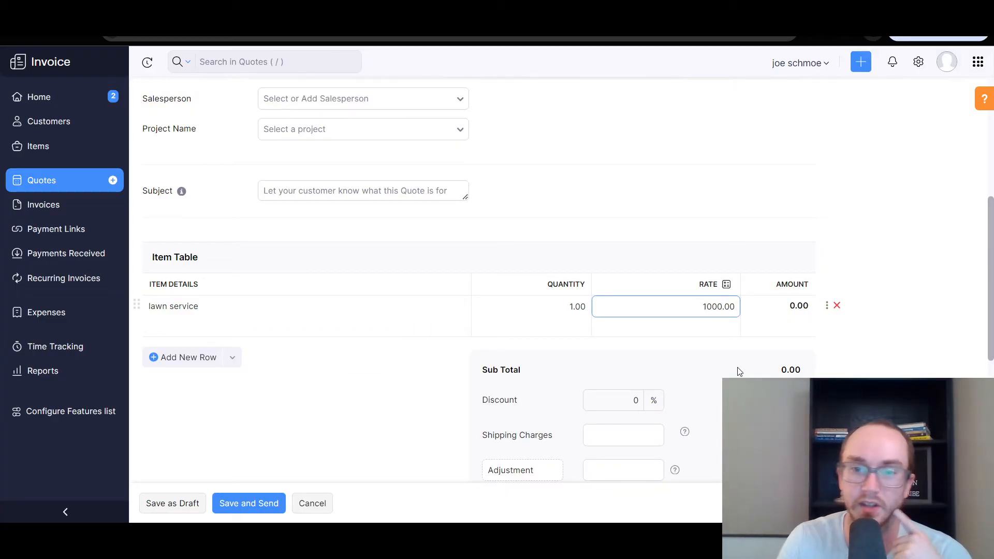
left_click(854, 337)
Apply a 5% discount to the quote.
scroll(854, 337, "down", 1)
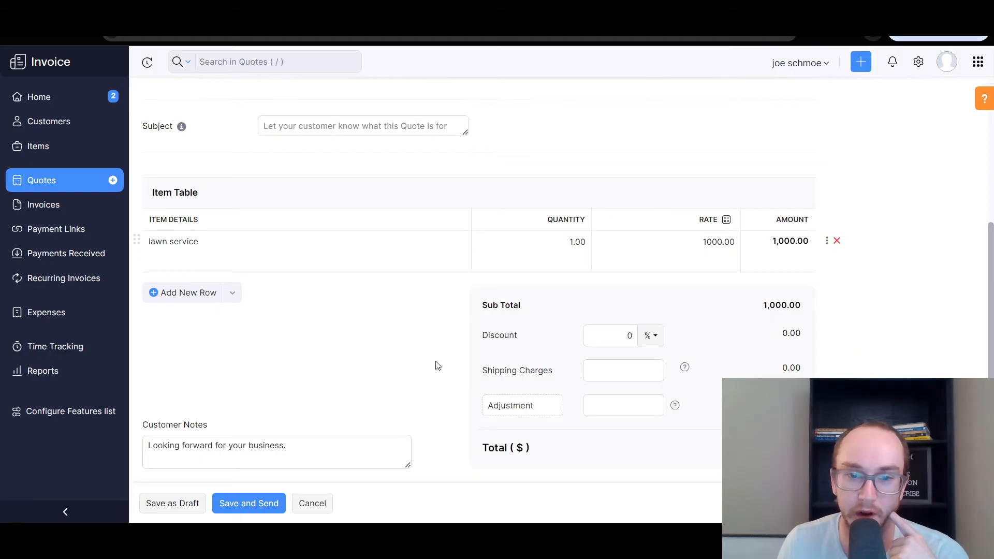
scroll(517, 357, "up", 1)
left_click(628, 401)
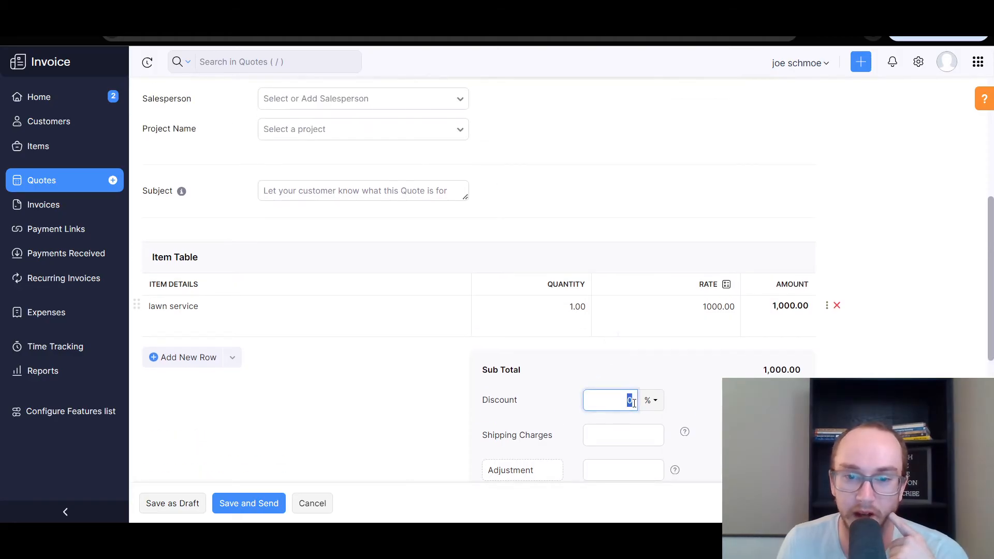
left_click(704, 400)
scroll(709, 393, "down", 1)
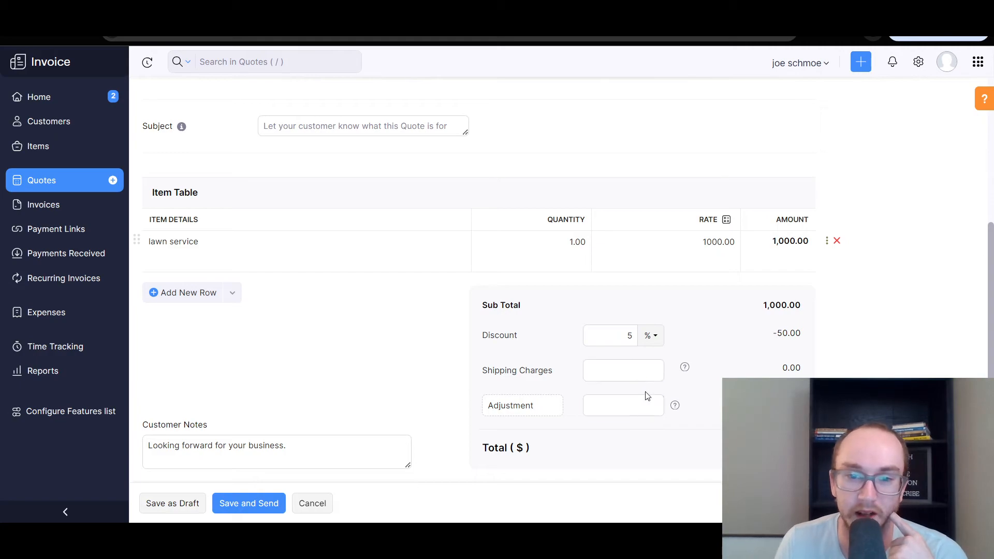
Review the quote form's totals, customer notes, terms and conditions, file attachment and email communications sections.
scroll(688, 389, "down", 1)
scroll(660, 386, "down", 1)
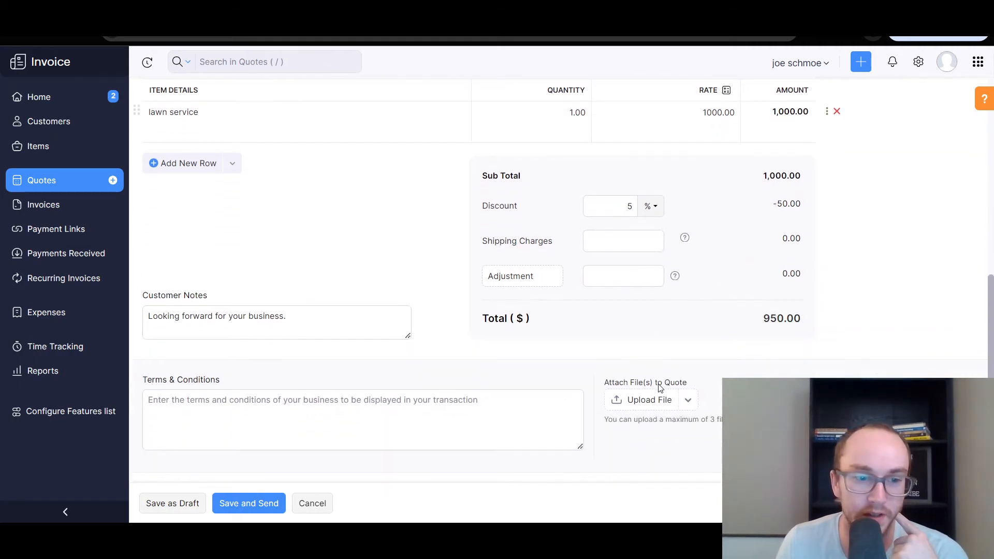
scroll(650, 377, "down", 1)
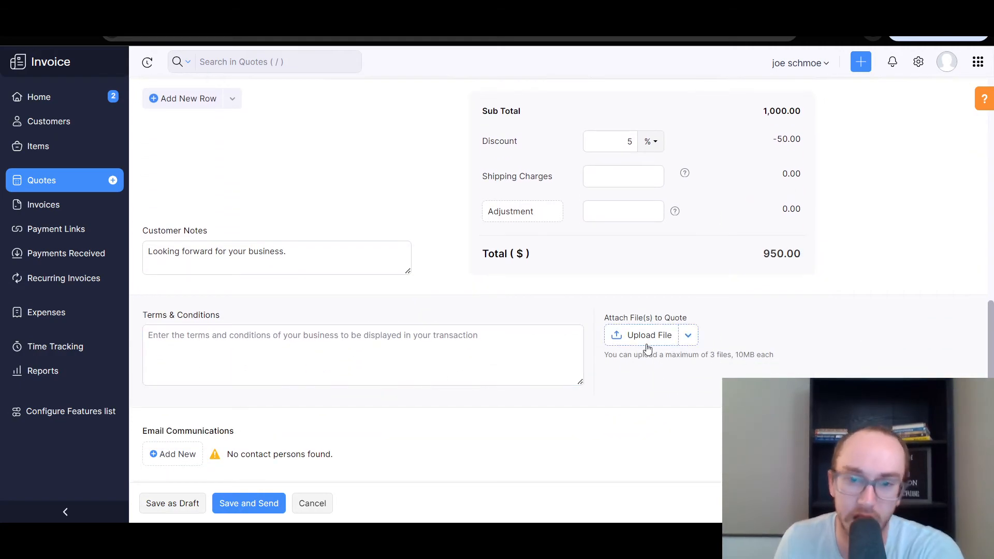
scroll(611, 346, "down", 1)
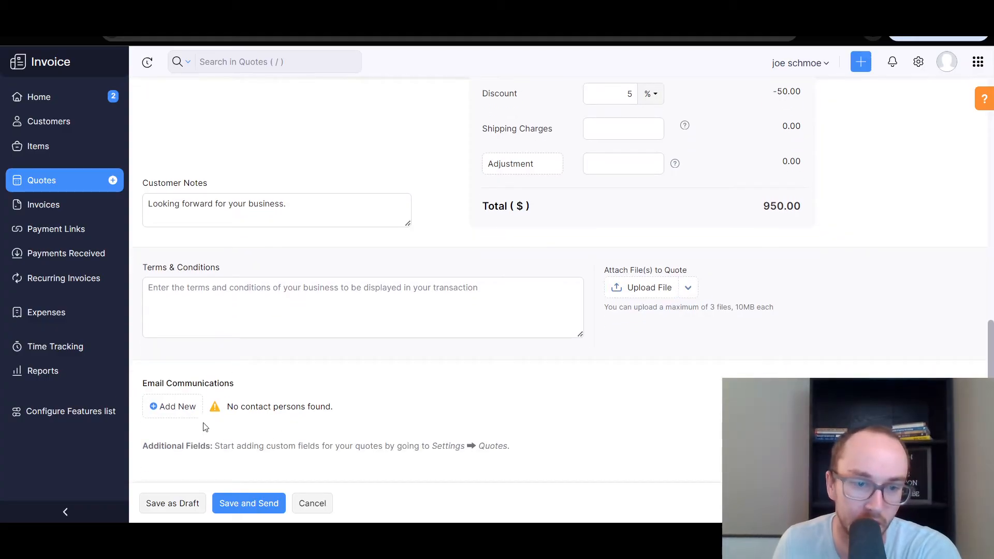
scroll(408, 450, "up", 3)
scroll(441, 368, "up", 3)
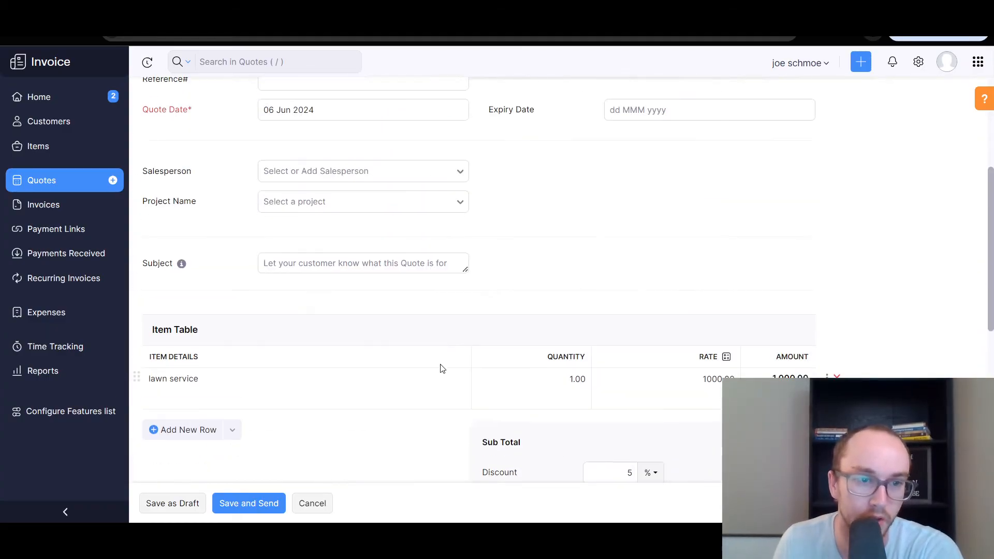
scroll(419, 227, "up", 2)
scroll(470, 397, "up", 2)
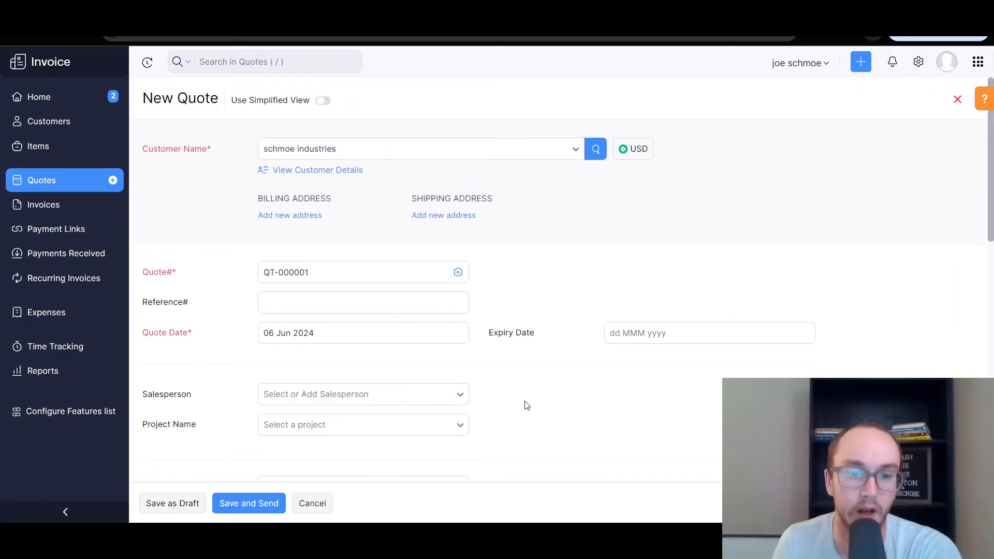
Set the quote's expiry date to 13 Jun 2024.
left_click(641, 334)
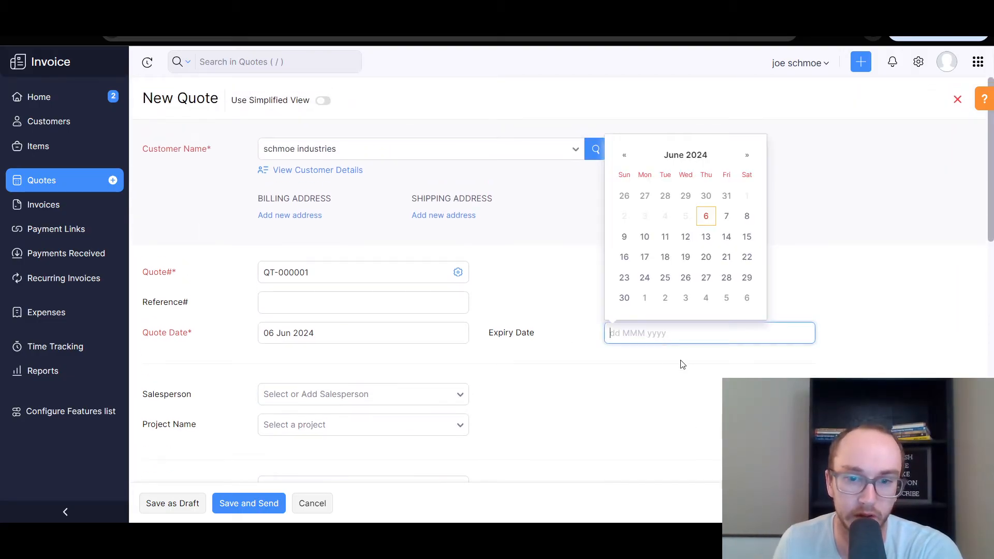
left_click(645, 236)
scroll(595, 355, "down", 3)
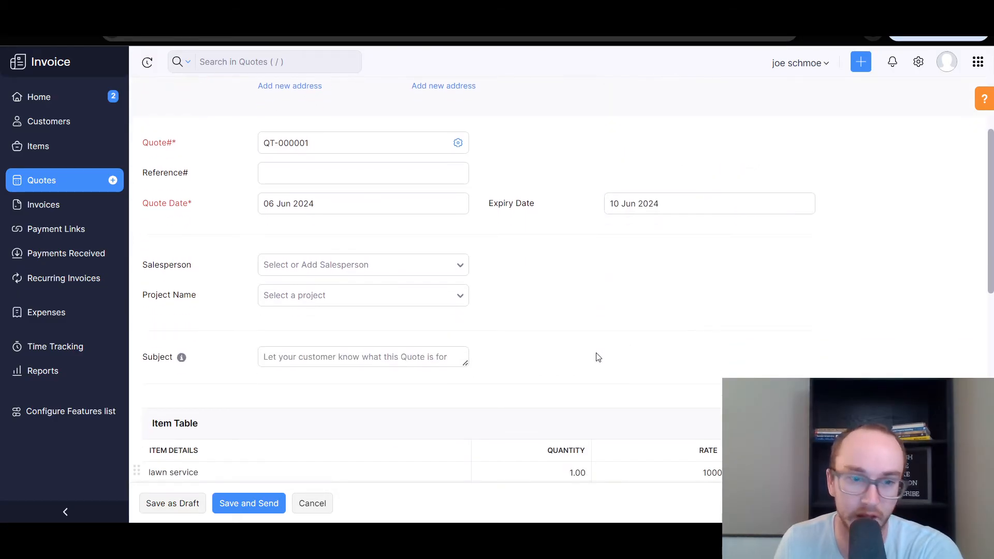
left_click(687, 202)
left_click(706, 319)
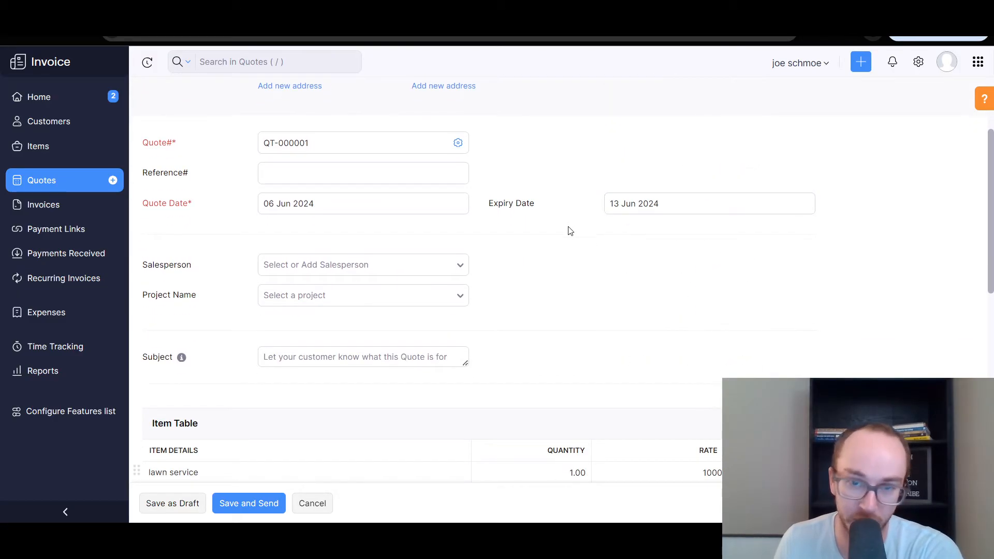
Check the salesperson and project choices offered for the quote without selecting any.
scroll(528, 222, "down", 2)
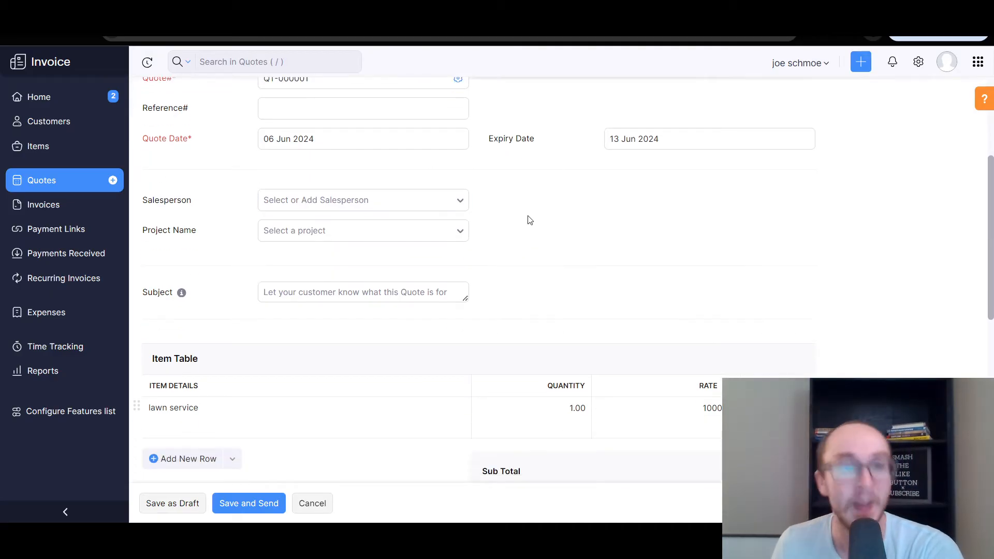
left_click(325, 204)
left_click(284, 233)
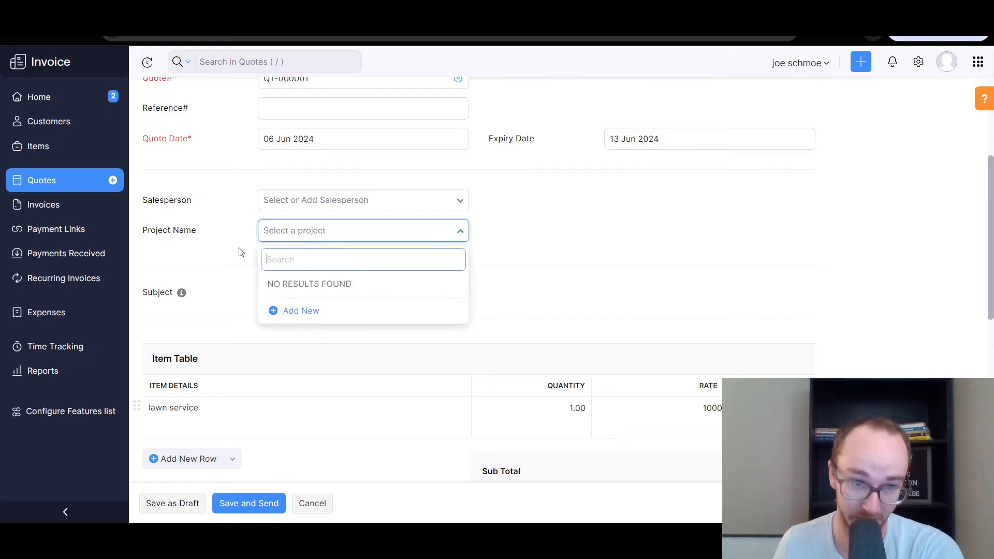
left_click(249, 255)
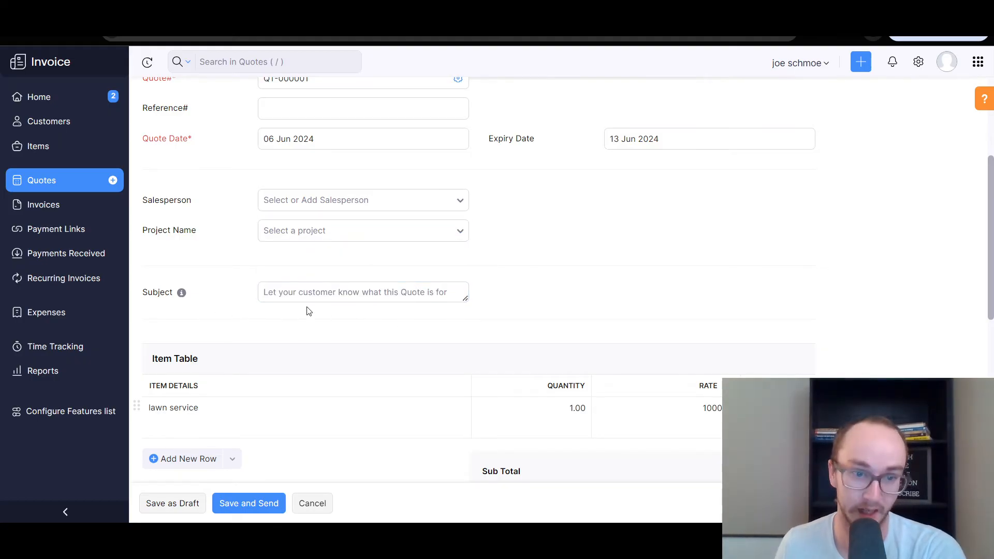
Save the quote as a draft and look over its document preview.
scroll(409, 352, "down", 3)
scroll(422, 367, "down", 6)
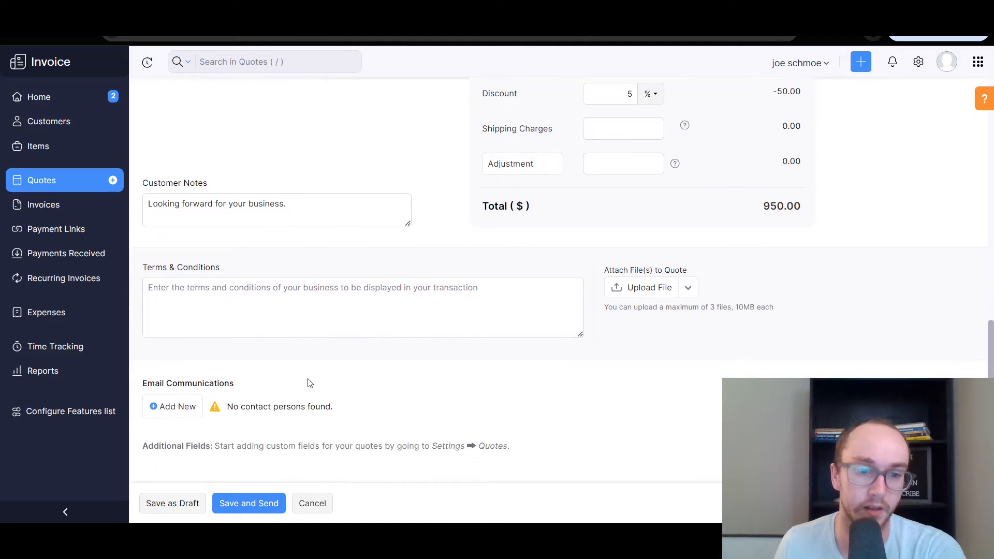
left_click(184, 510)
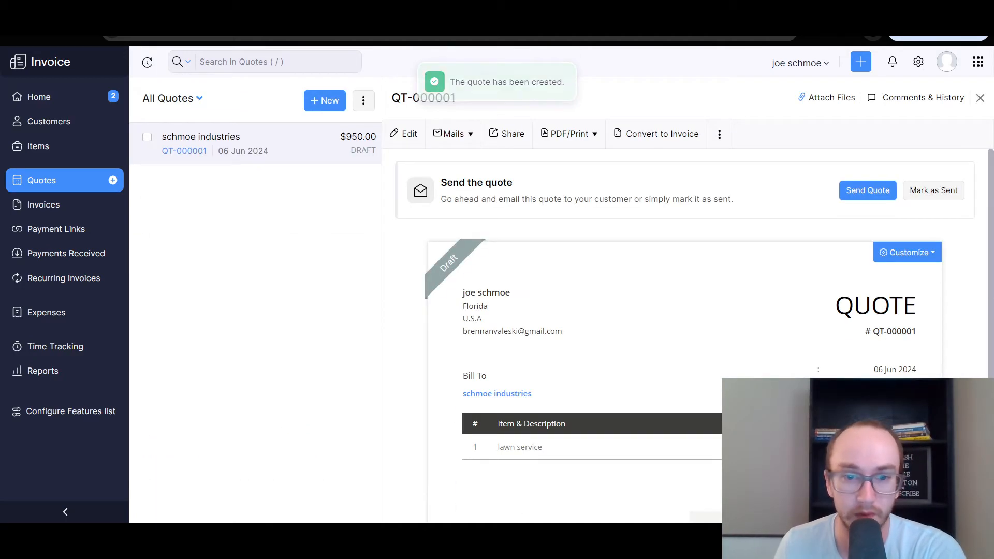
left_click_drag(989, 339, 990, 444)
scroll(683, 331, "up", 2)
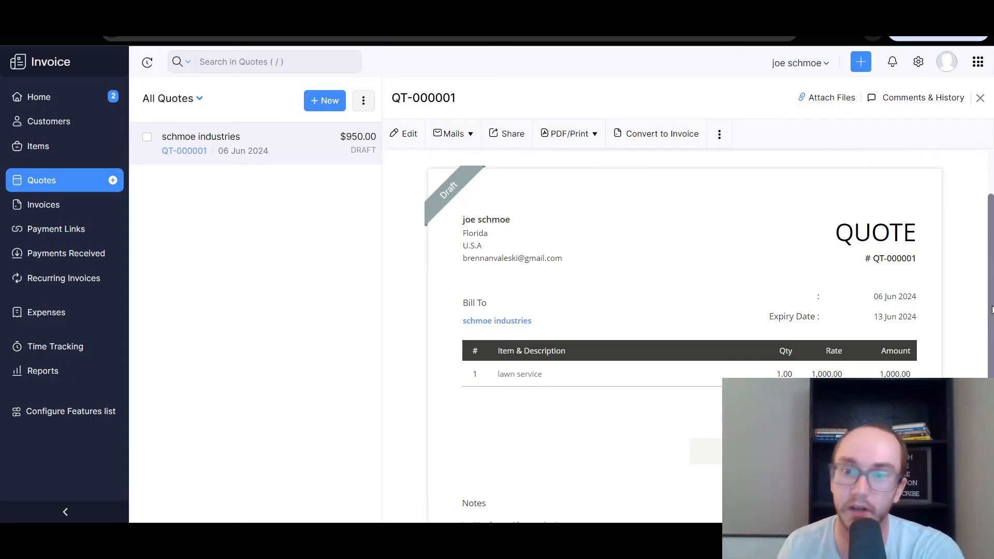
mouse_move(990, 309)
left_mouse_down()
mouse_move(990, 376)
mouse_move(990, 300)
left_mouse_up()
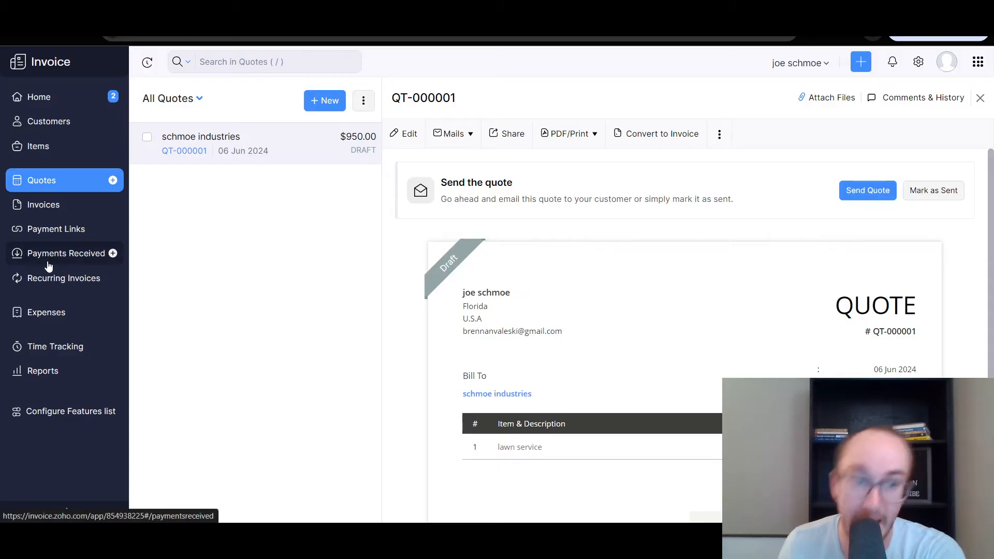
Start a new payment link for schmoe industries with a payment amount of 200 USD.
left_click(23, 230)
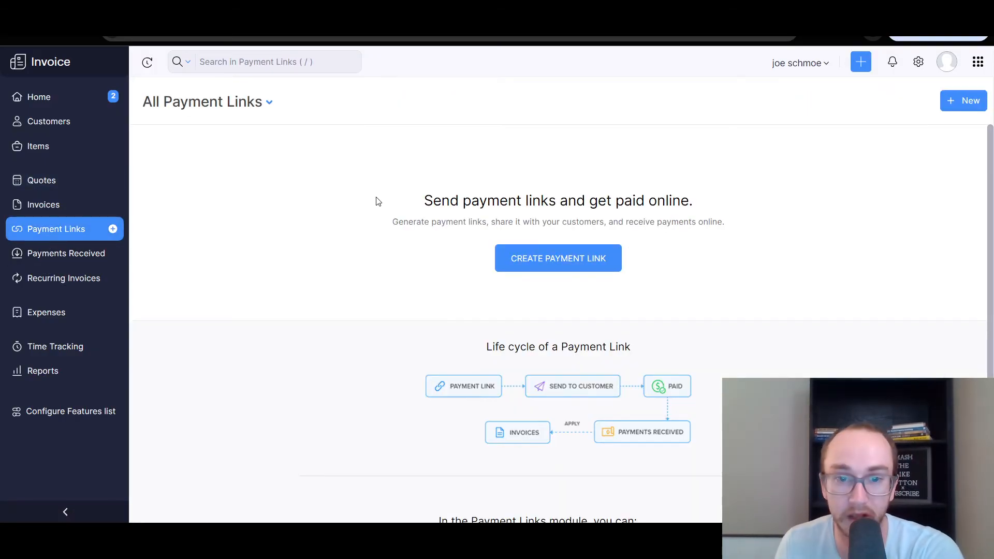
scroll(550, 404, "down", 3)
scroll(521, 471, "up", 3)
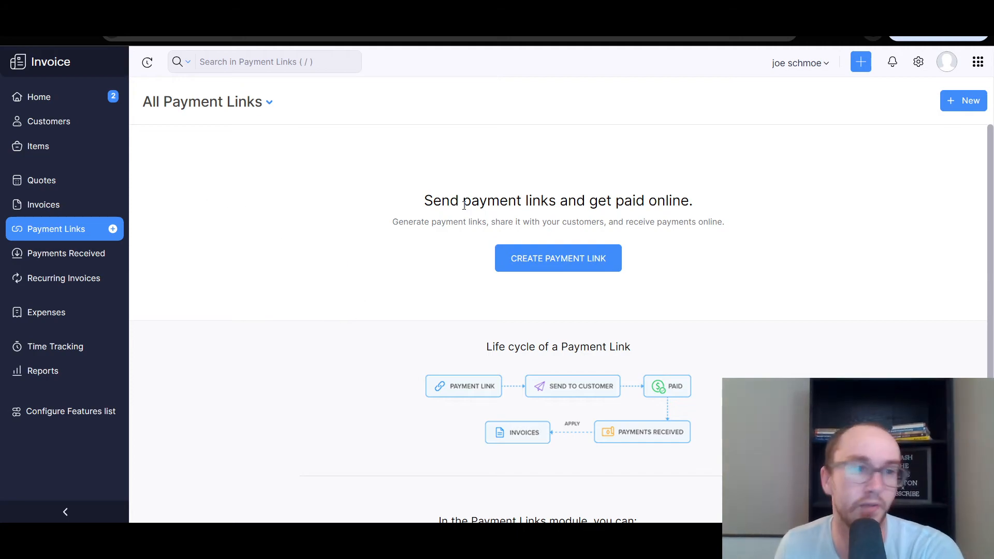
left_click(577, 266)
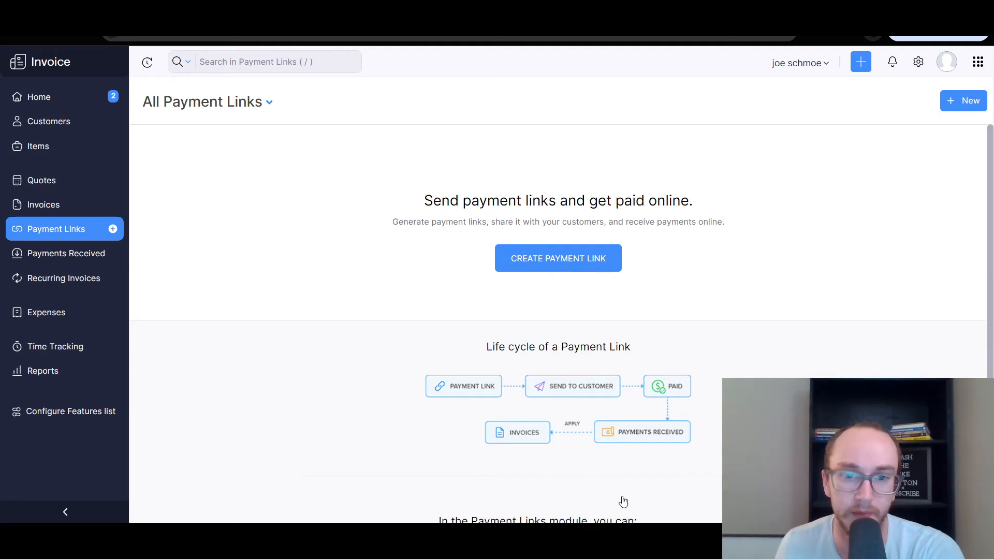
left_click(424, 122)
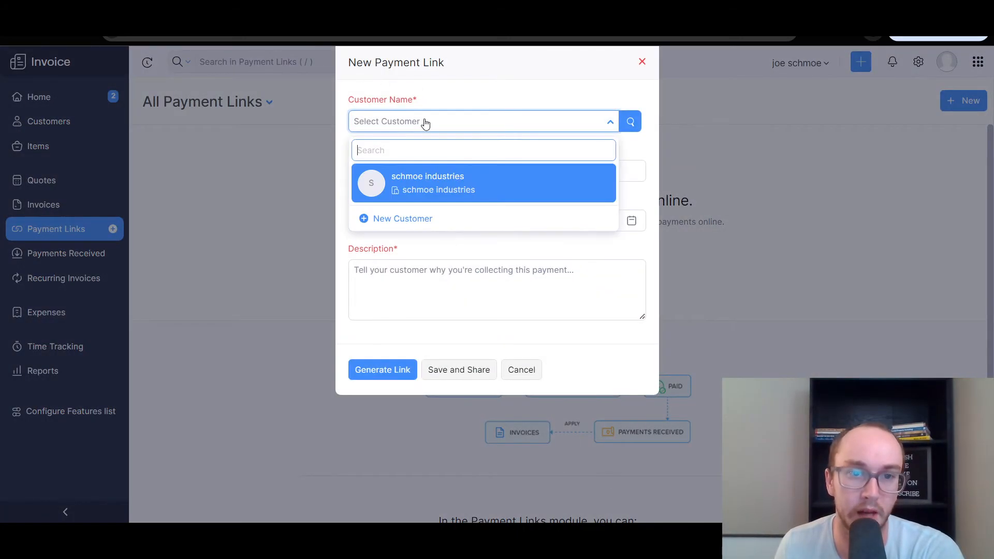
left_click(438, 183)
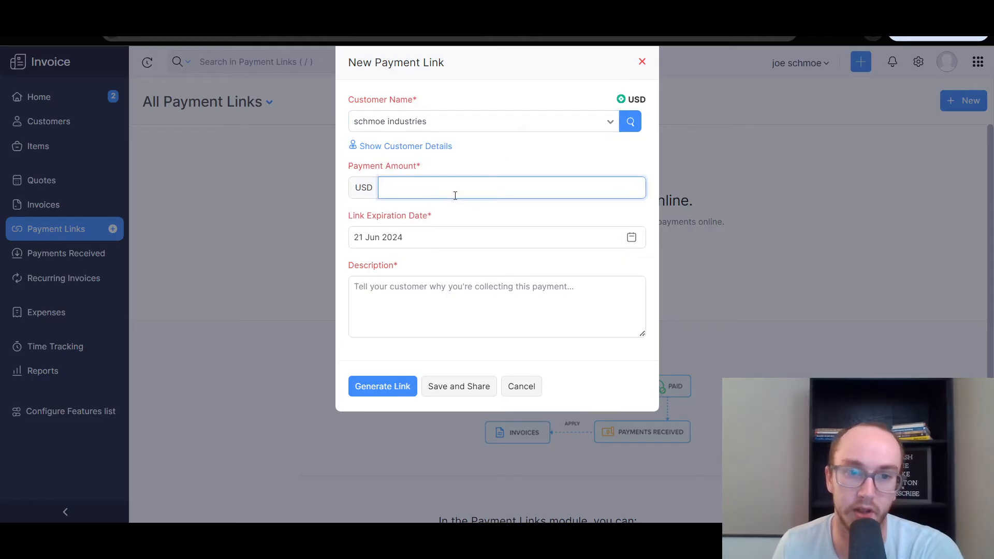
type("200")
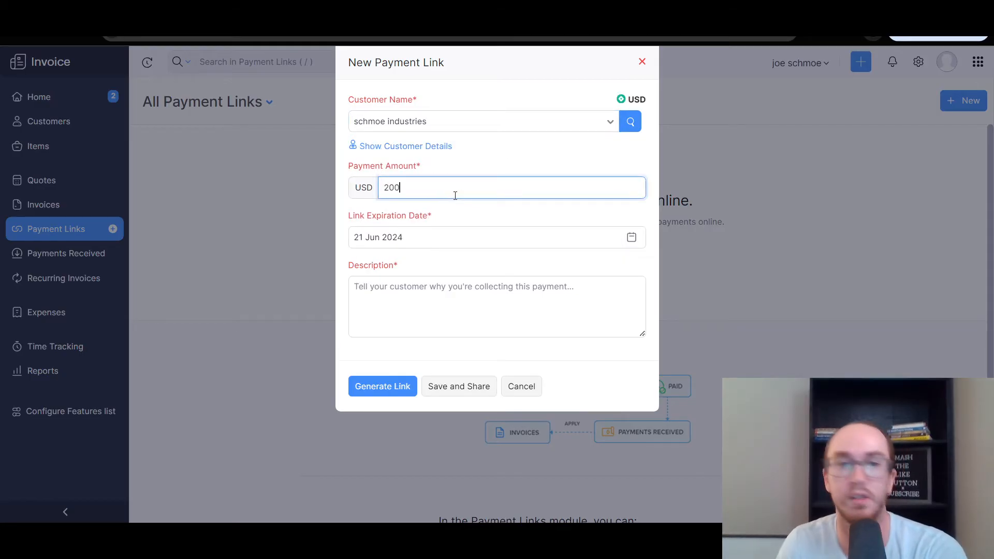
Describe the payment as "underpayment" and generate the payment link.
left_click(475, 215)
left_click(463, 316)
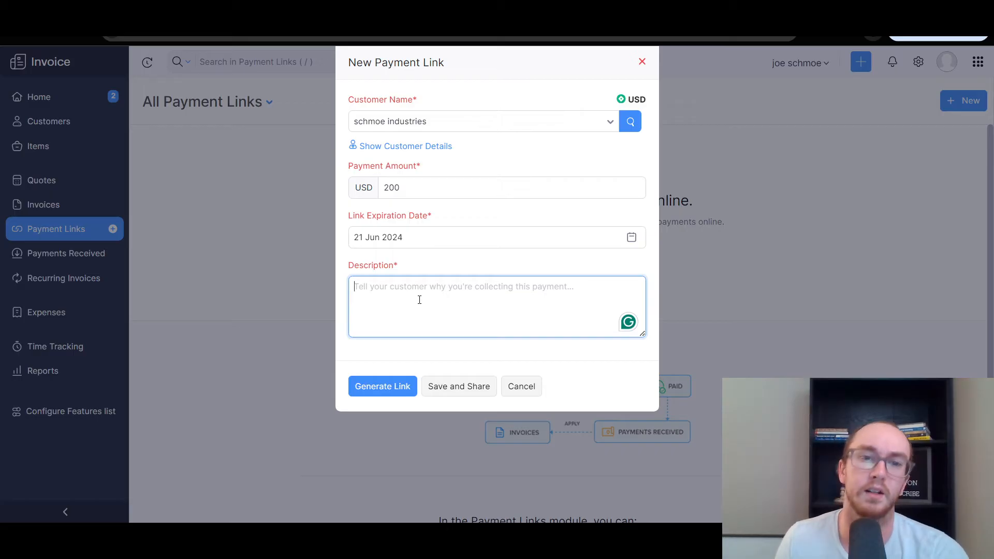
type("underp")
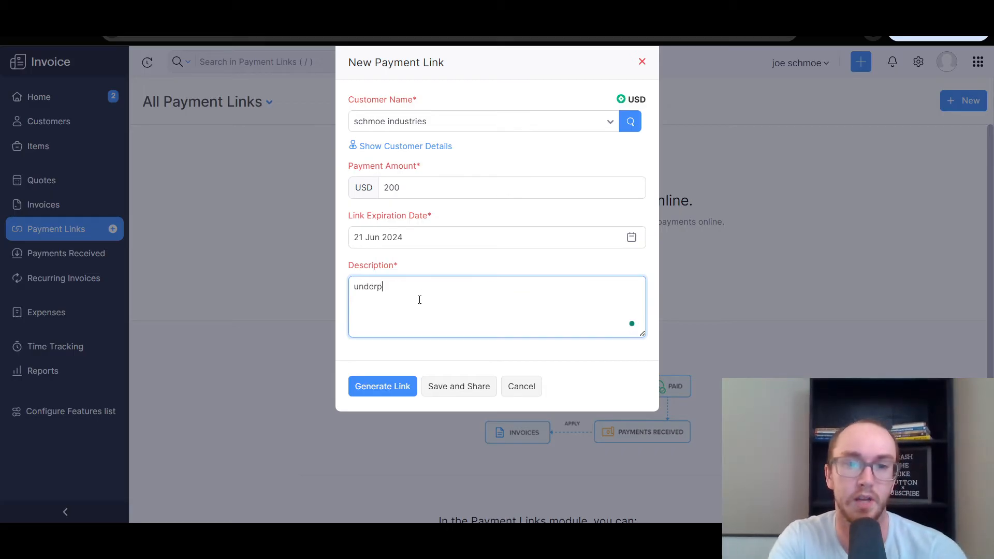
type("ayment")
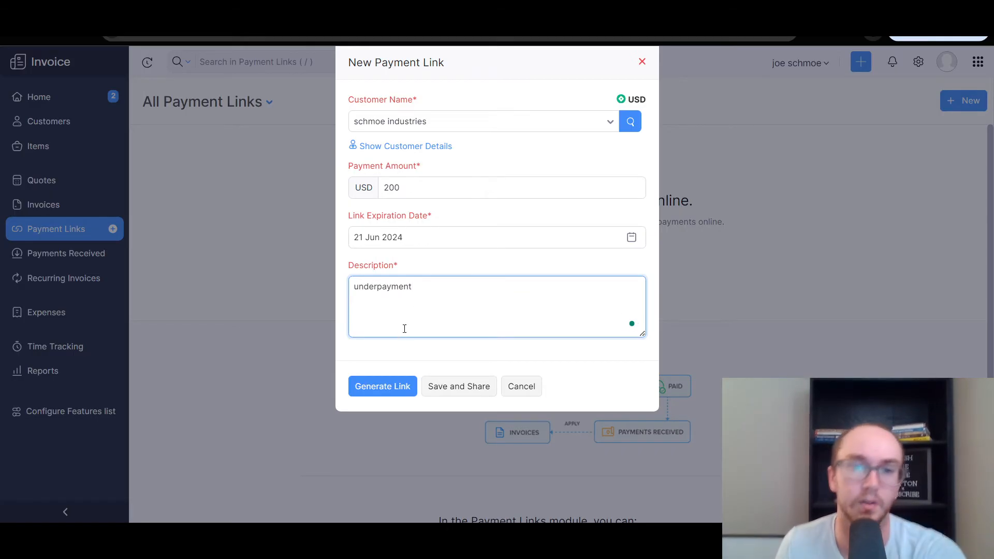
left_click(394, 386)
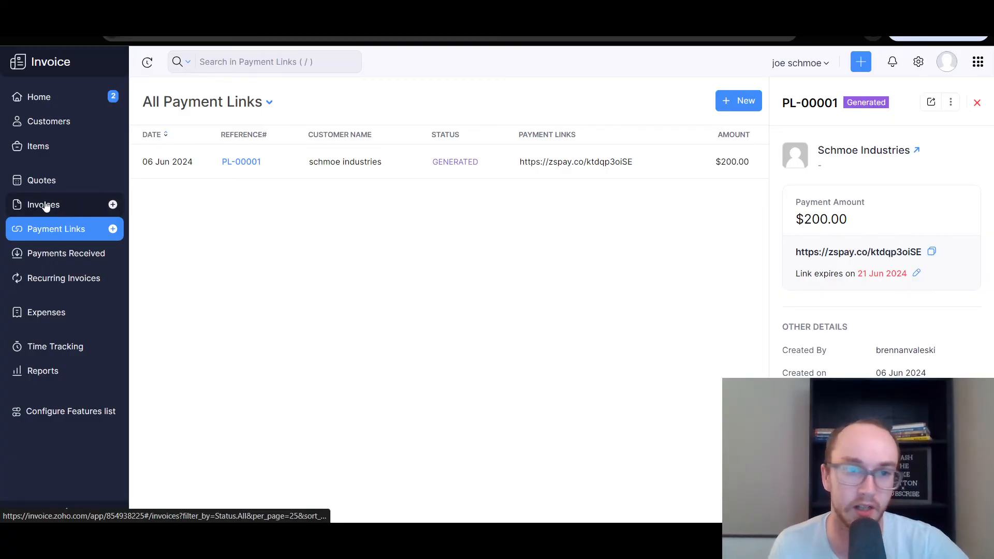
Examine the received payments overview with its customer payment life cycle, and check the list of unpaid invoices.
left_click(79, 263)
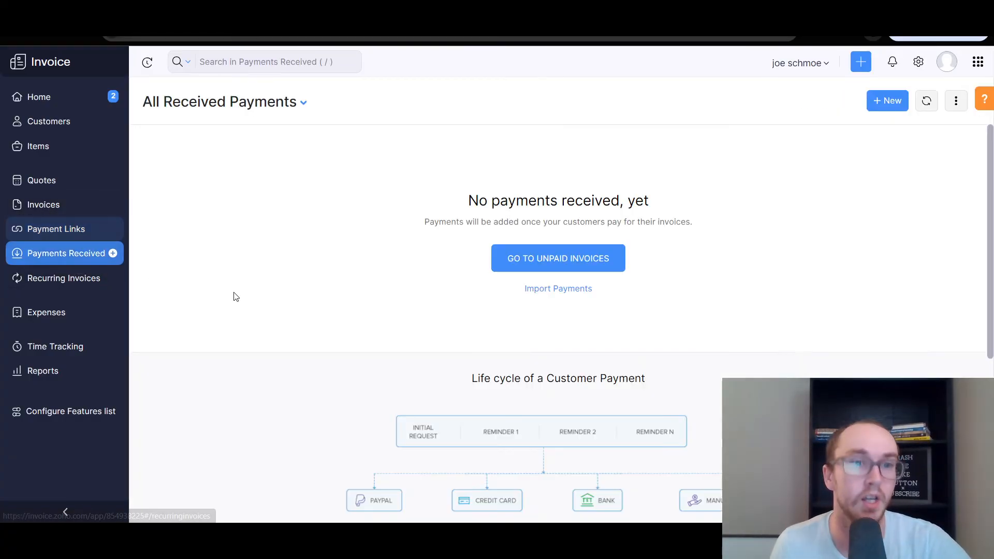
scroll(385, 337, "down", 1)
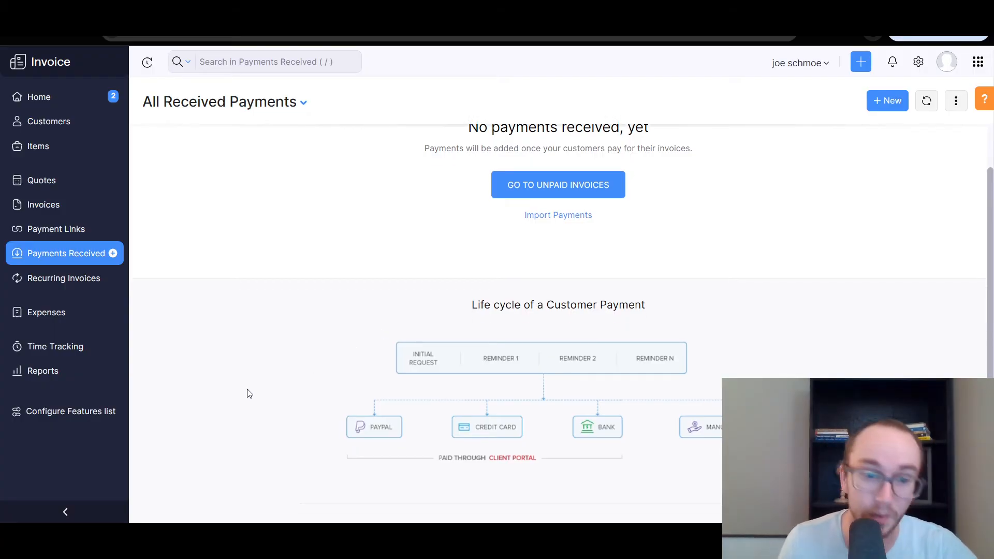
scroll(247, 393, "down", 1)
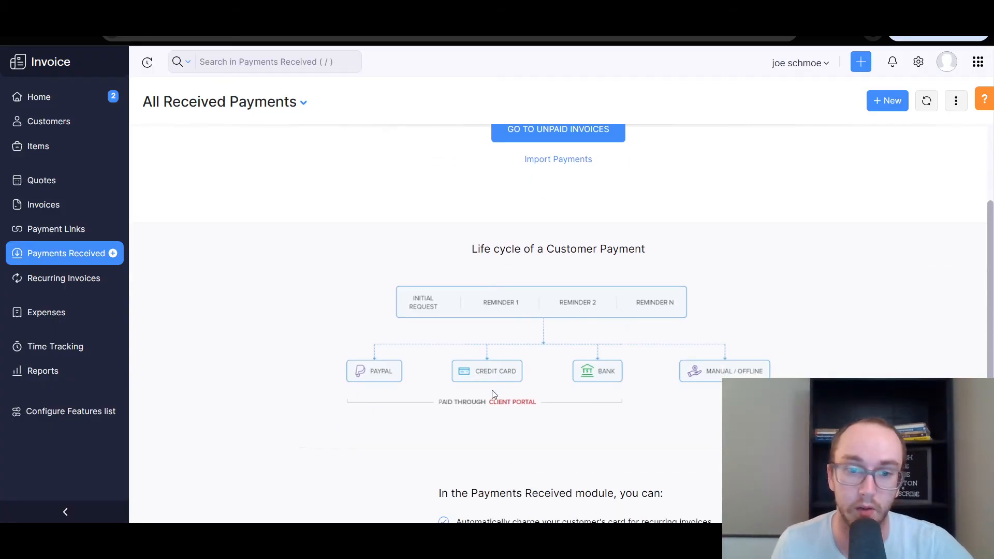
scroll(493, 395, "down", 1)
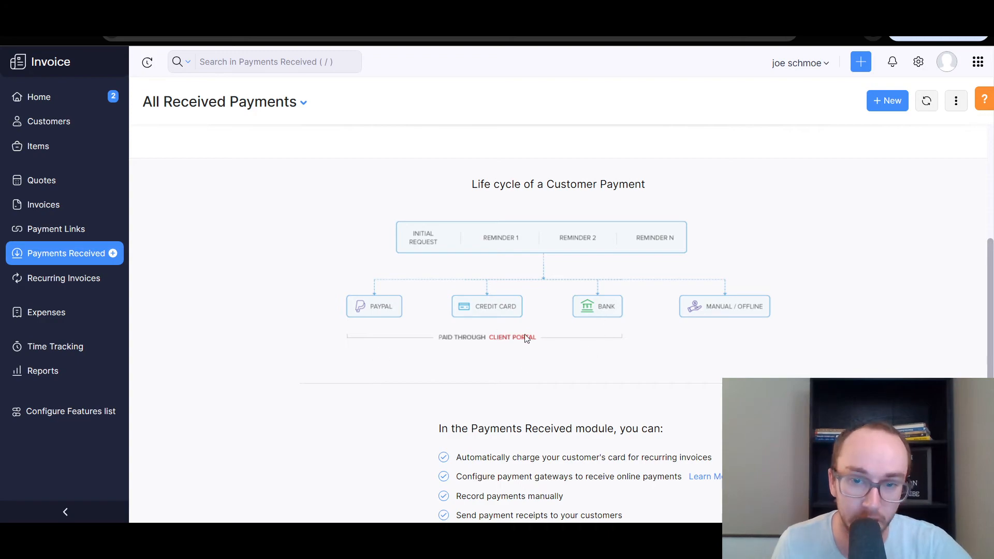
scroll(523, 331, "down", 1)
scroll(518, 328, "up", 2)
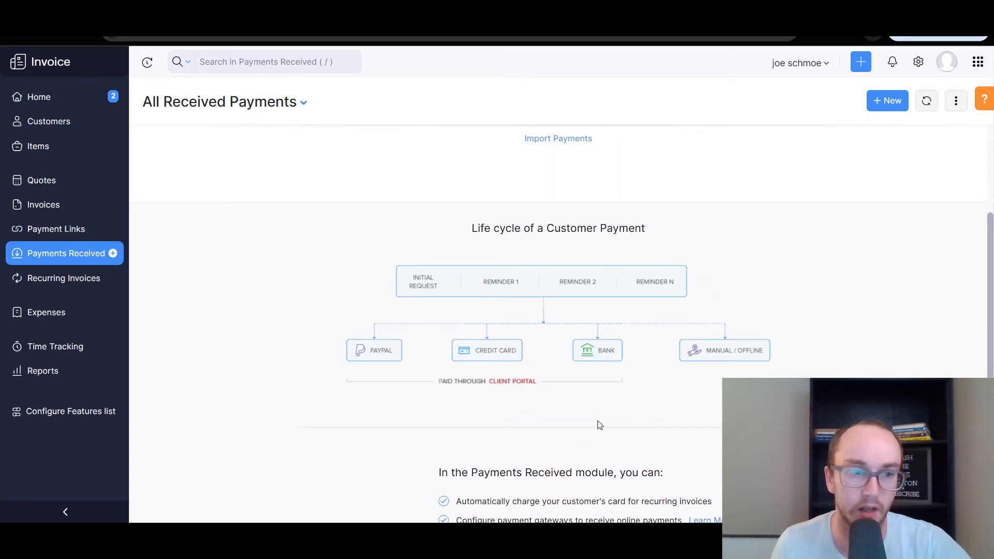
scroll(598, 425, "up", 2)
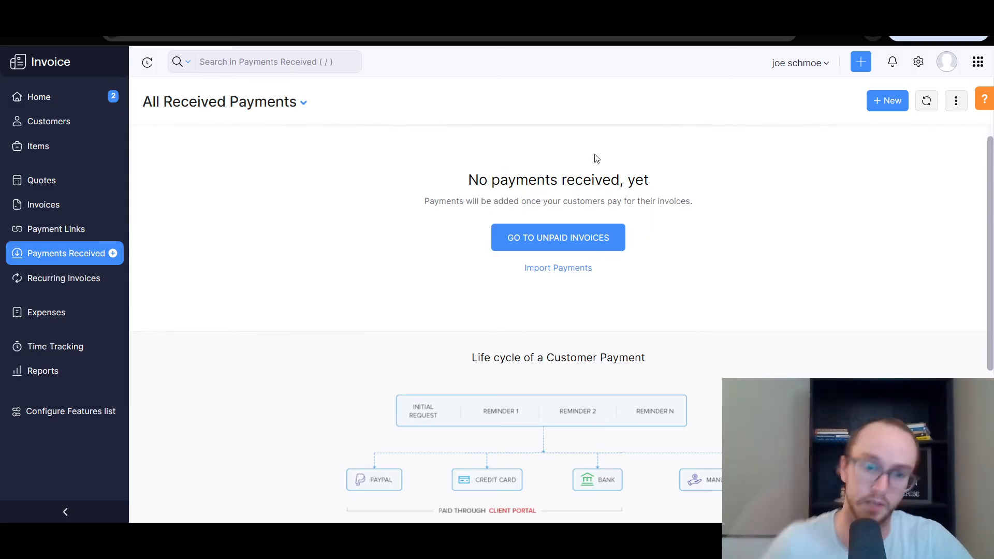
scroll(530, 242, "down", 1)
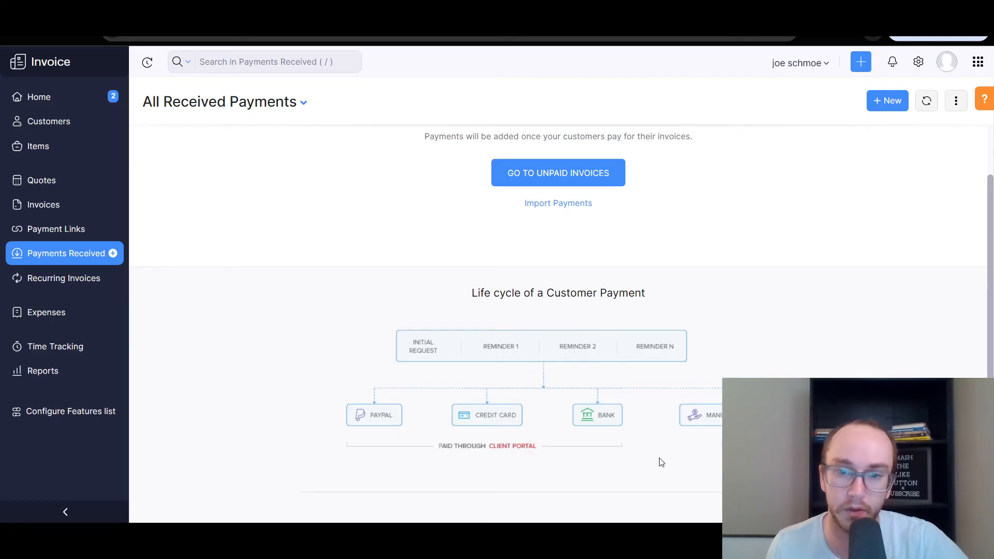
scroll(658, 456, "up", 1)
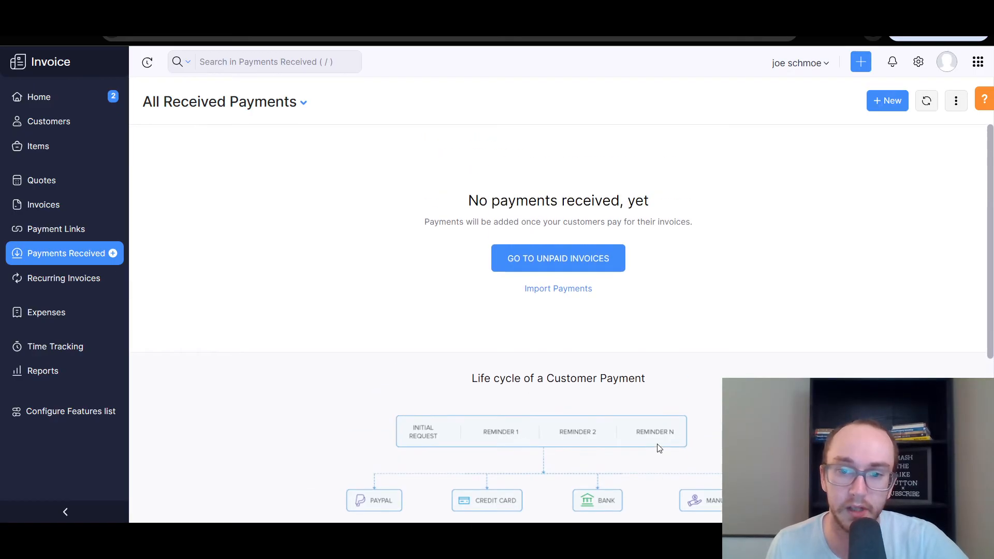
left_click(599, 262)
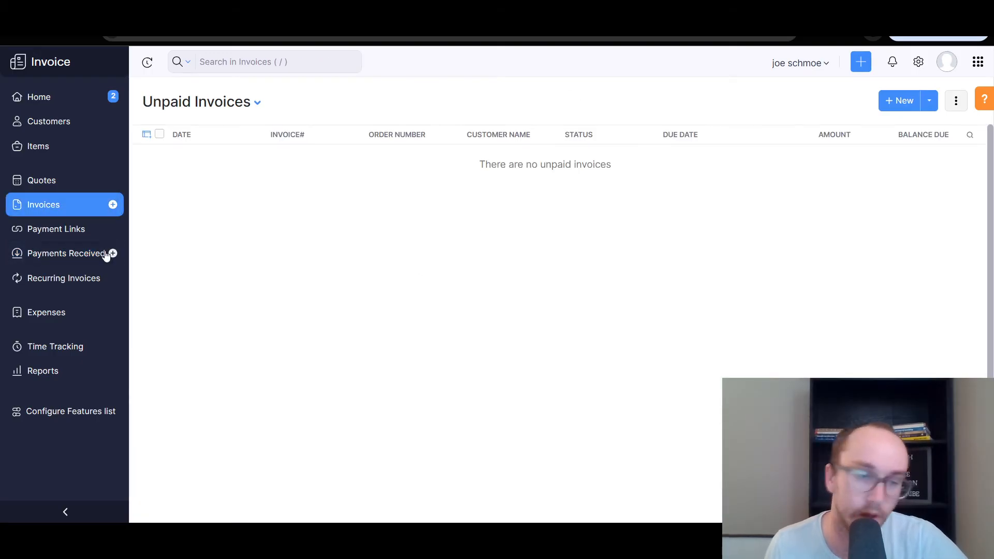
left_click(69, 256)
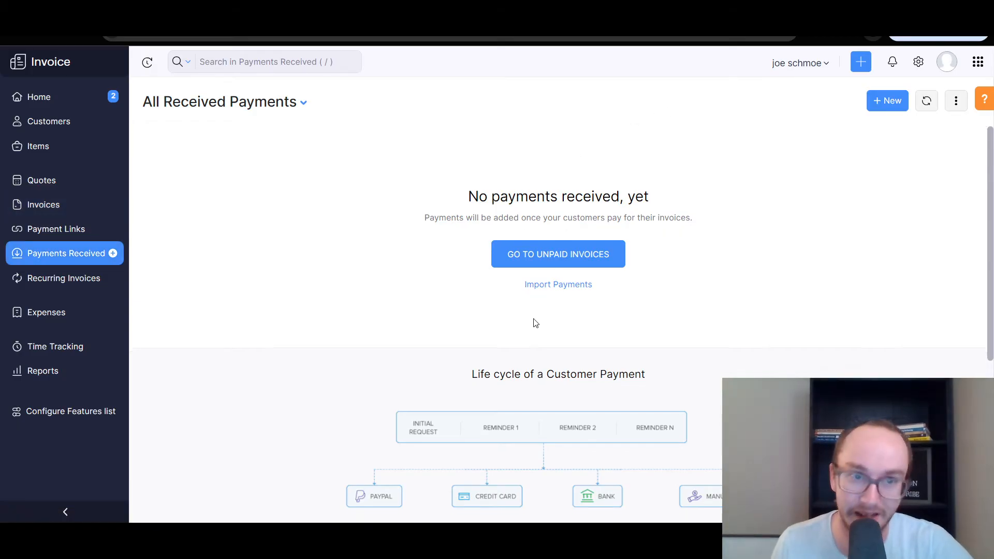
Check the view options and life cycle of received payments, and examine the recurring invoices module's overview.
left_click(304, 104)
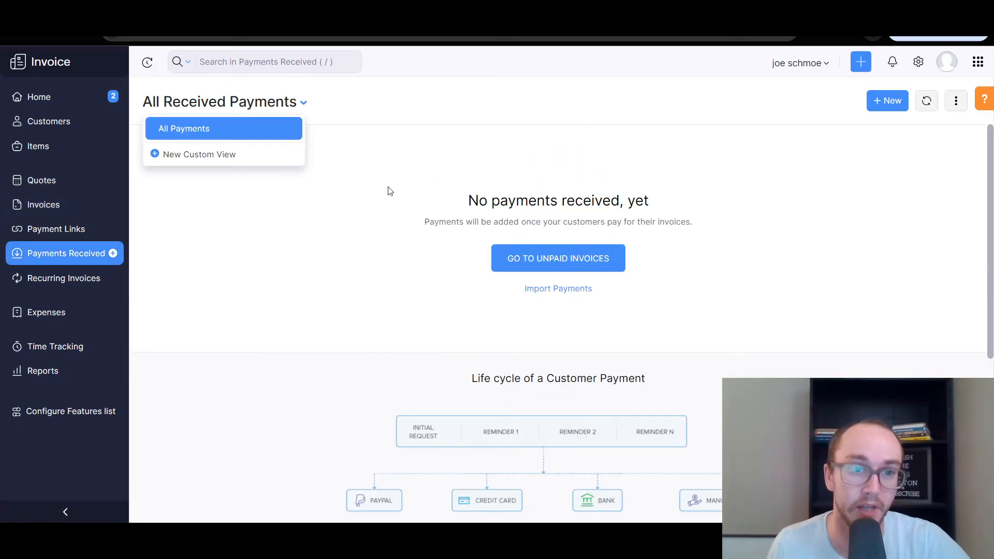
left_click(415, 215)
scroll(398, 321, "down", 5)
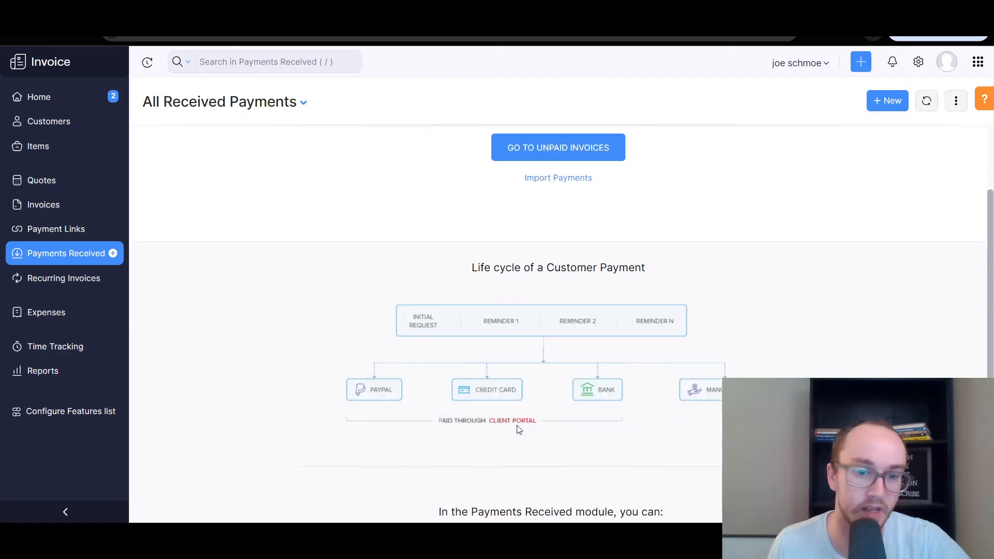
left_click(75, 278)
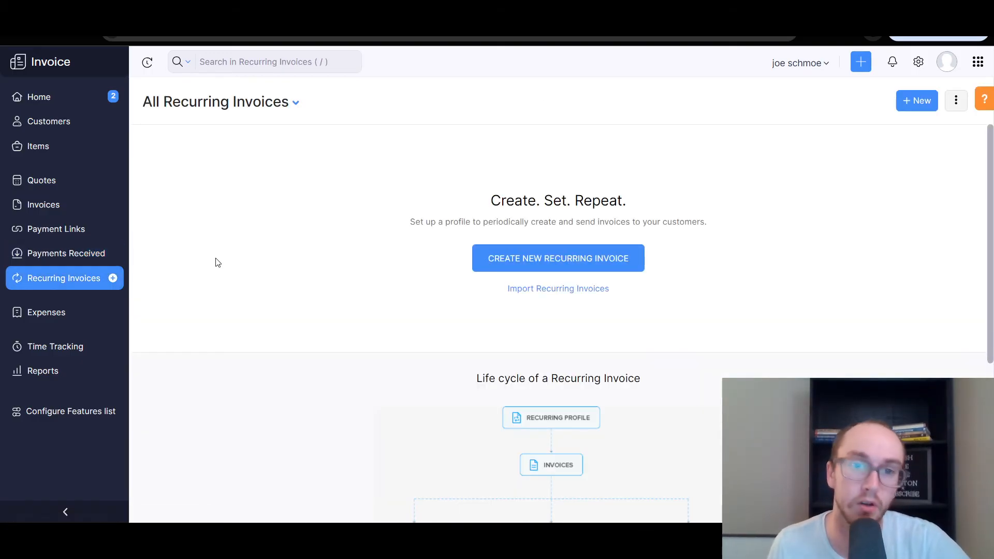
scroll(359, 284, "down", 5)
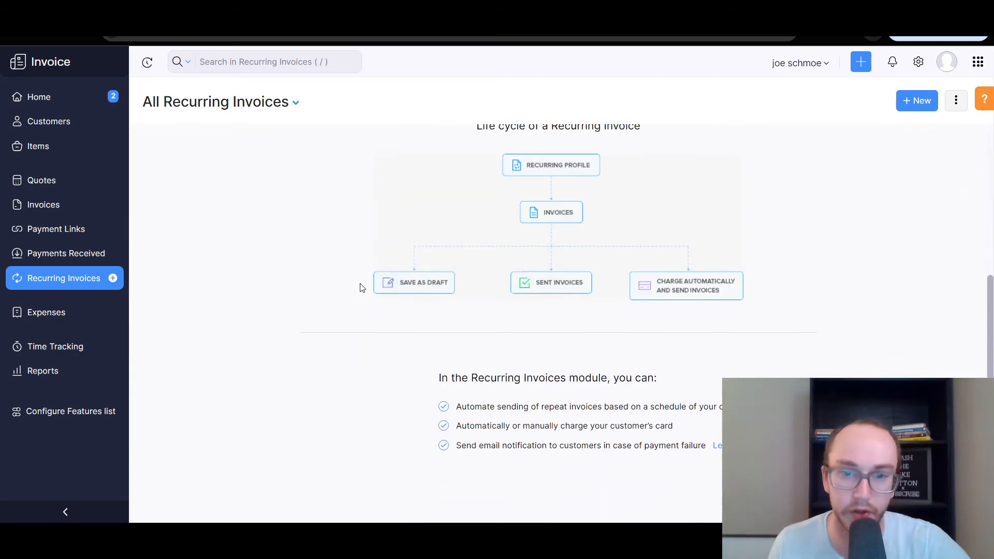
scroll(559, 499, "up", 5)
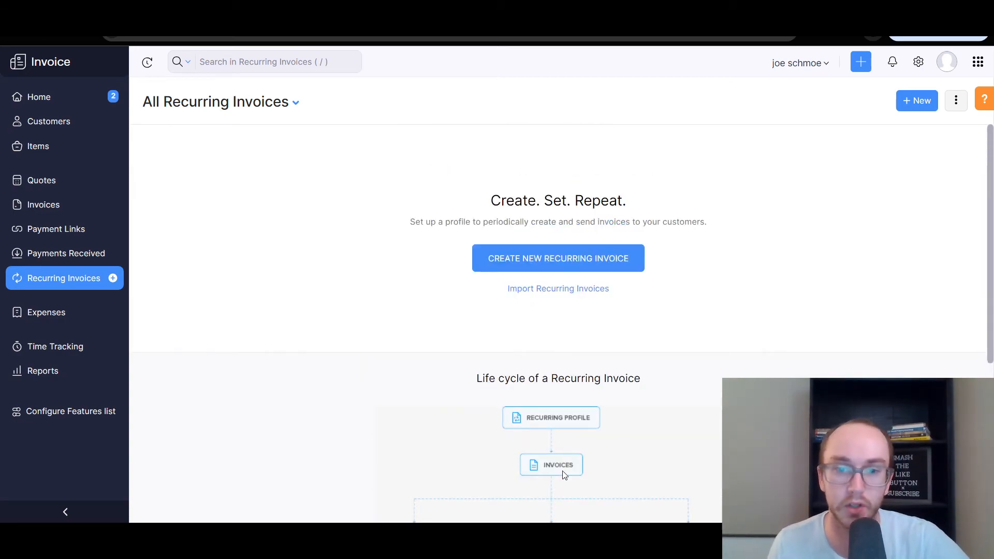
Start a new recurring invoice for schmoe industries with the profile name "lawn".
left_click(556, 259)
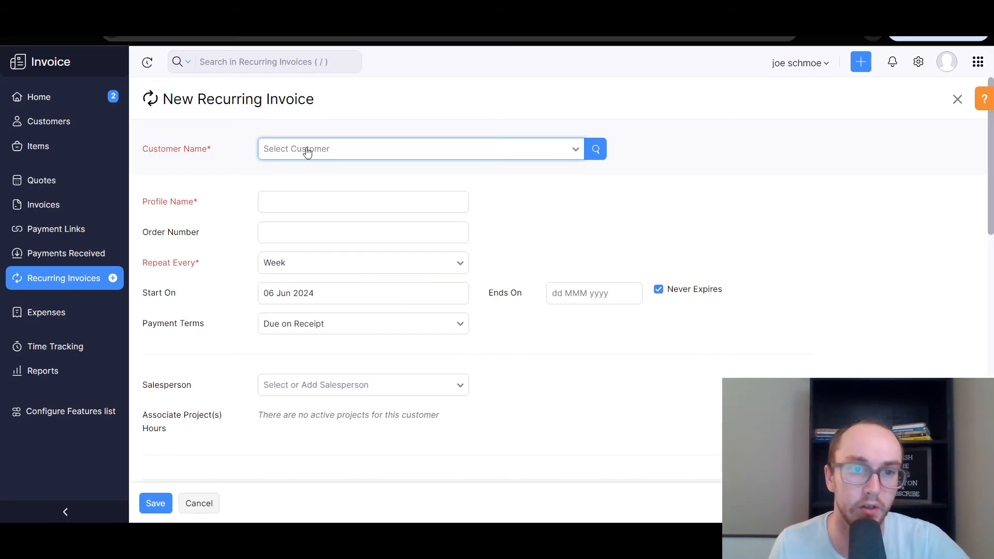
left_click(307, 151)
left_click(328, 206)
left_click(299, 274)
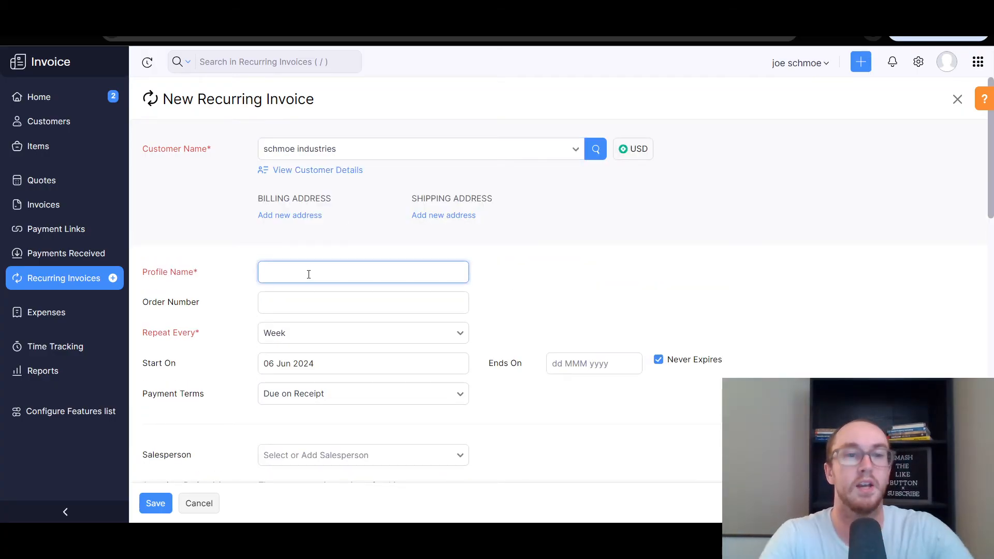
type("lawn")
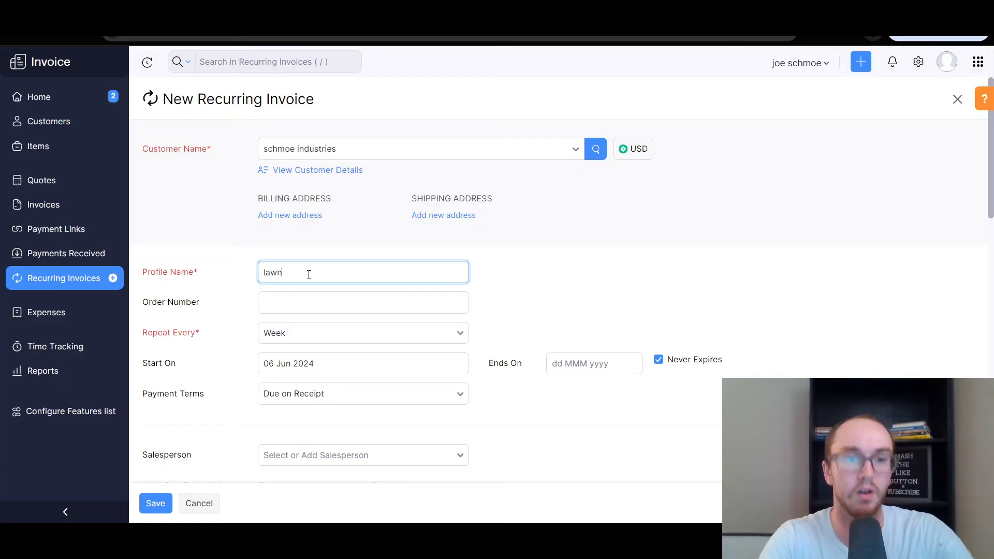
Set the recurring invoice to repeat every 2 weeks.
left_click(269, 336)
left_click(268, 336)
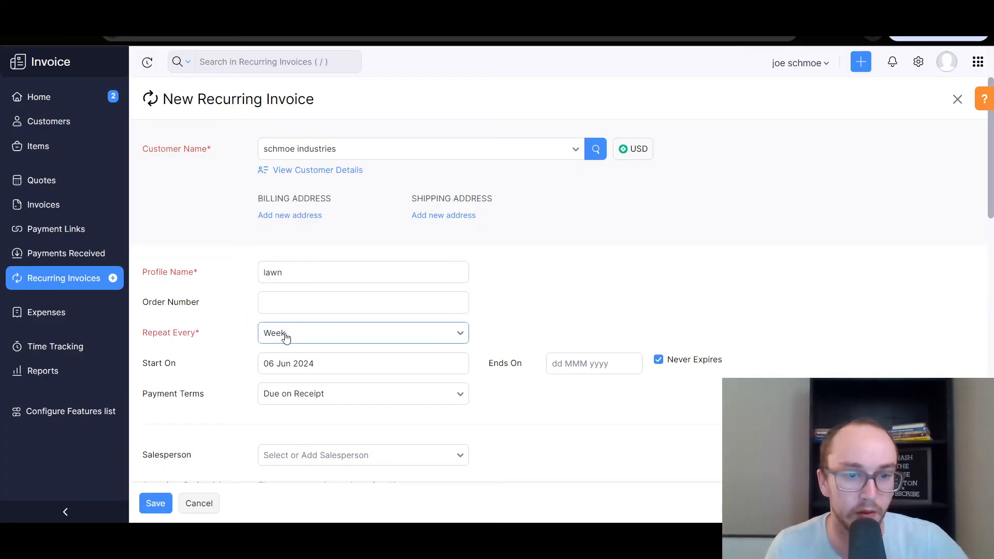
left_click(303, 414)
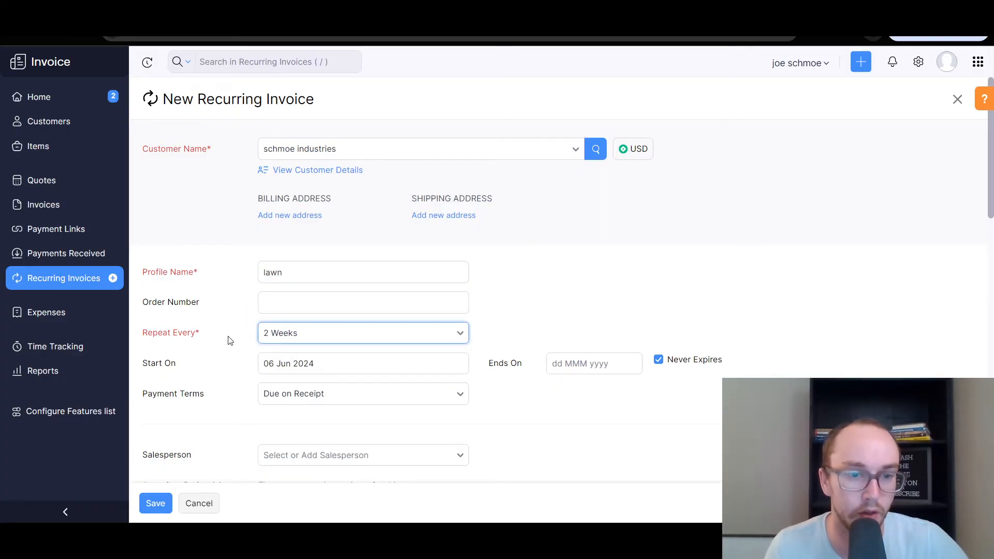
Enter a quantity of 2 and a rate of 90 for the first row of the item table.
scroll(228, 340, "down", 1)
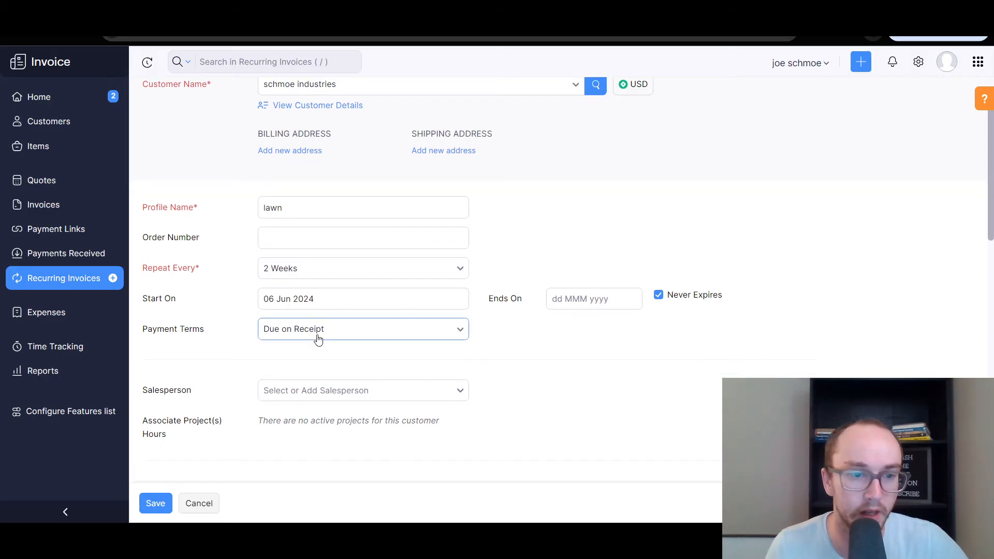
scroll(327, 365, "down", 1)
scroll(327, 365, "down", 3)
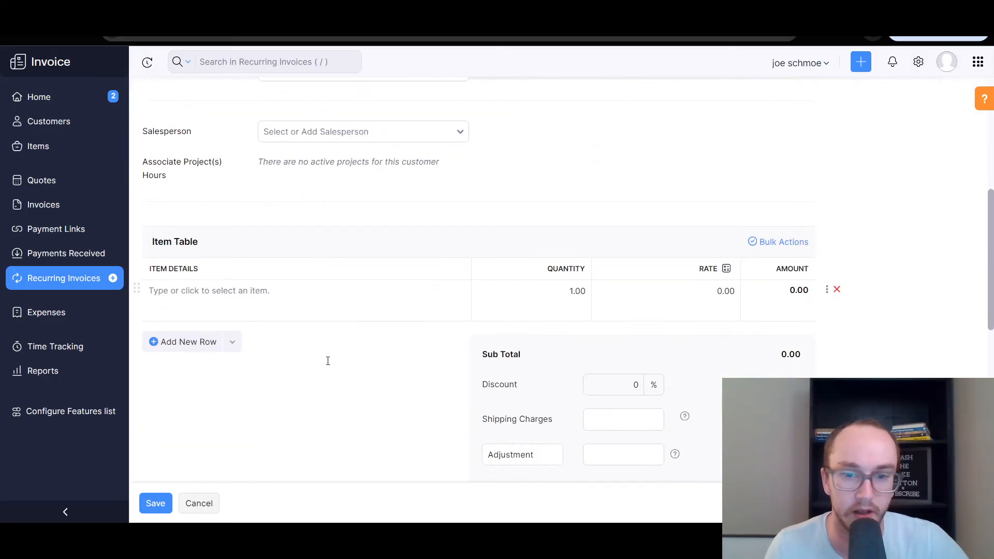
left_click(587, 289)
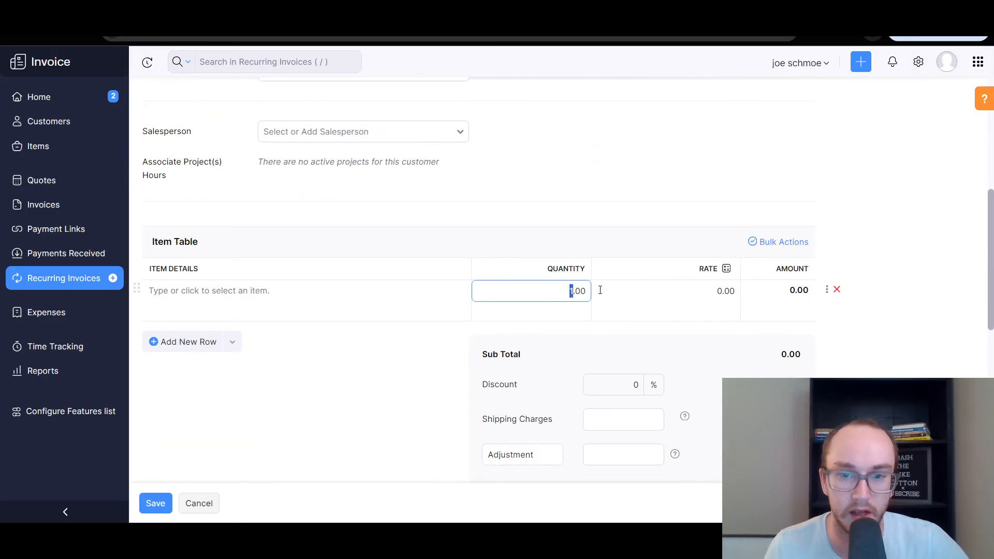
left_click_drag(692, 288, 724, 293)
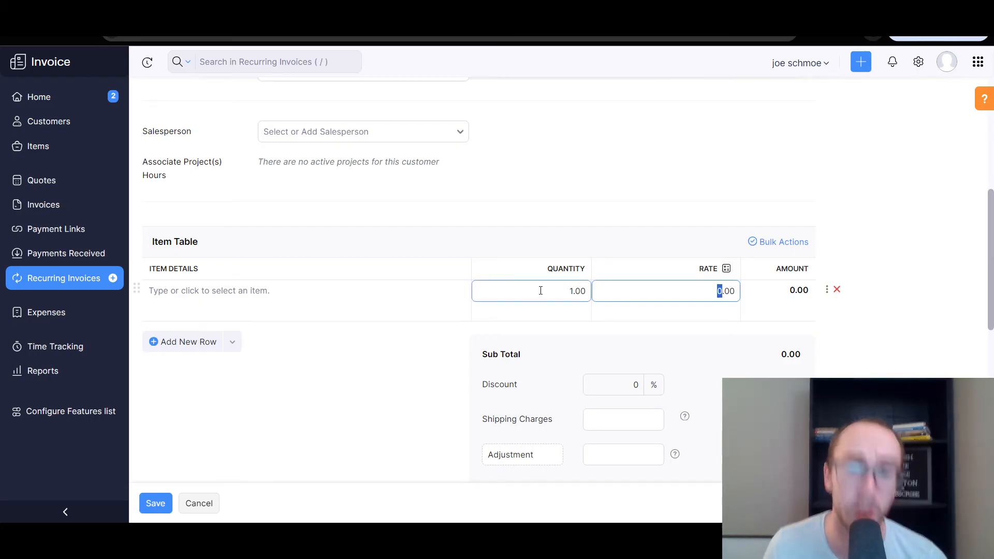
left_click_drag(569, 291, 576, 293)
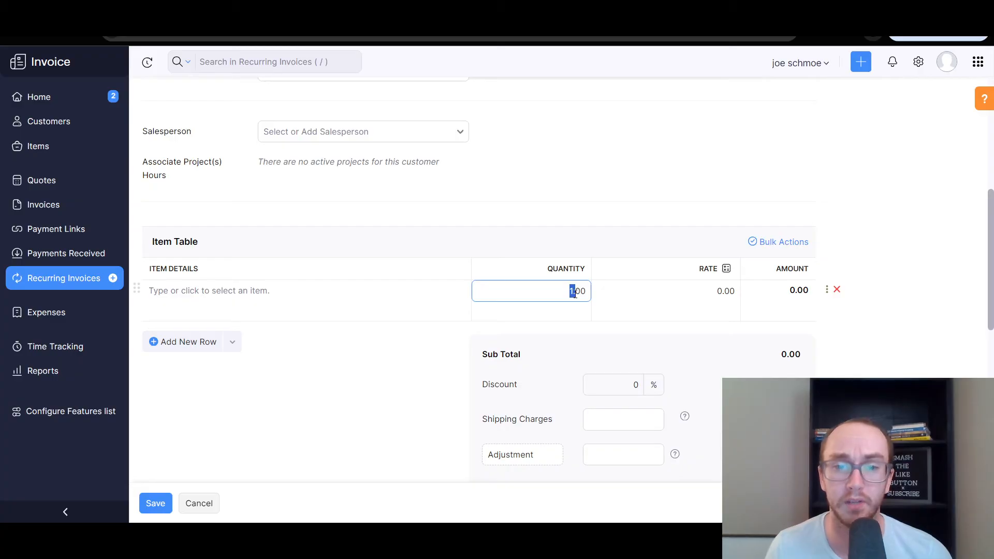
type("2")
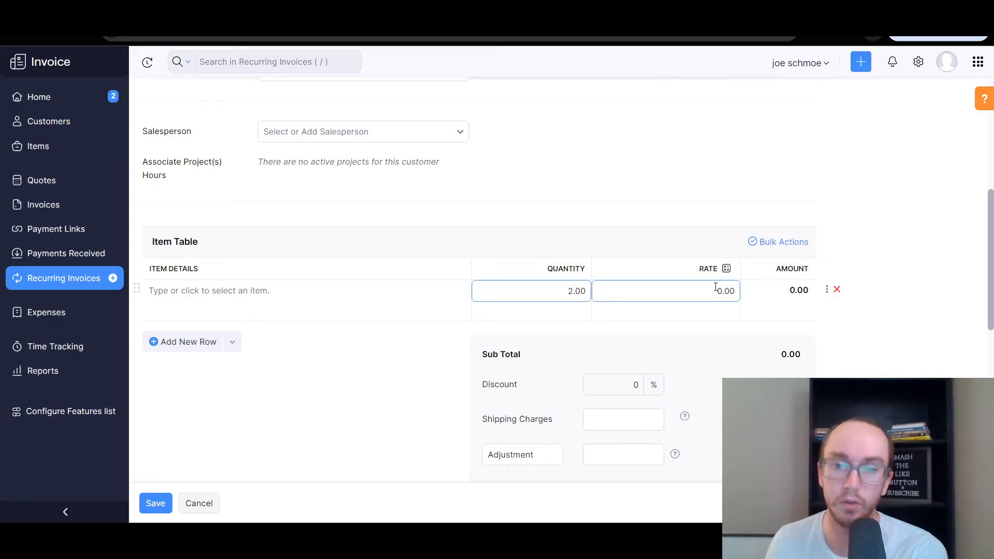
left_click_drag(716, 290, 722, 290)
left_click(720, 290)
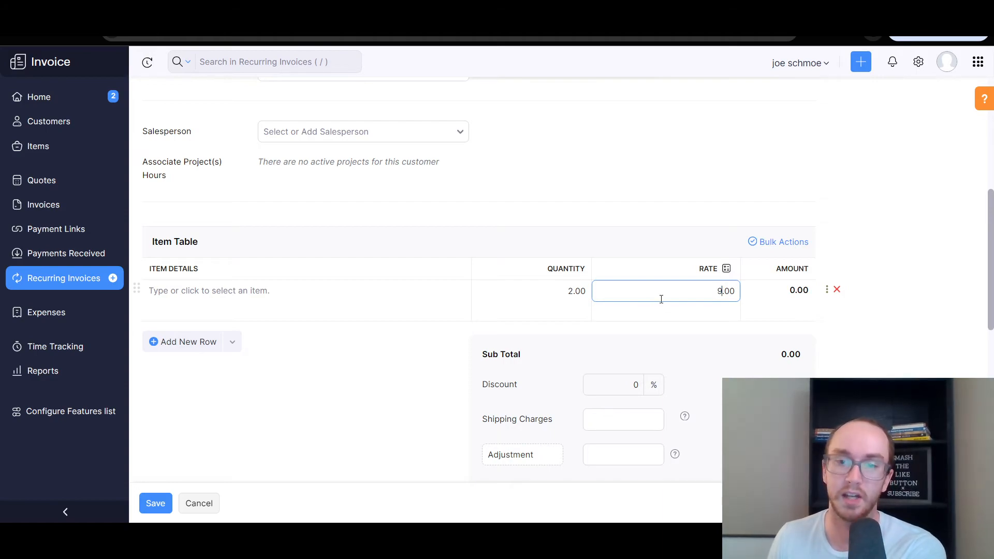
left_click(664, 318)
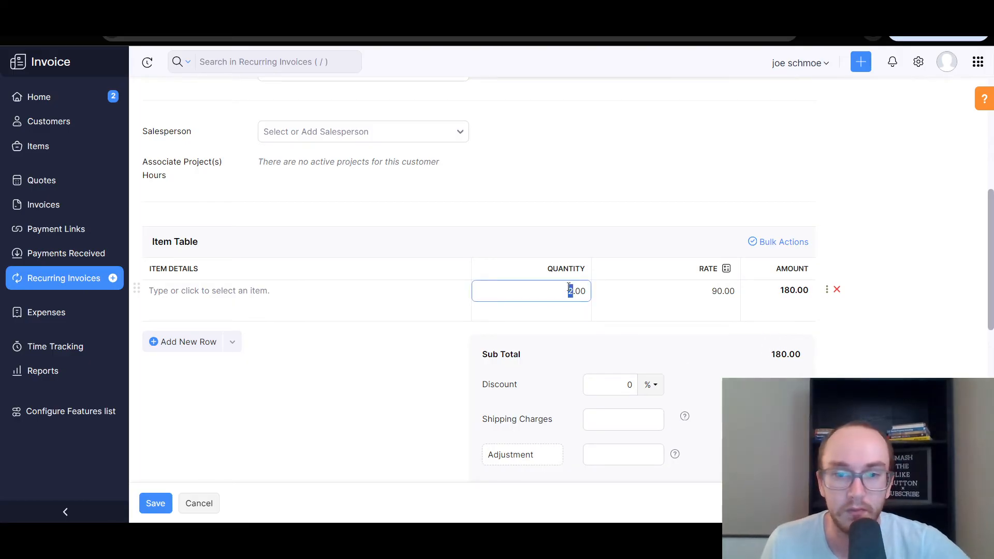
Set the line item's quantity to 1 and enter "cut" as its item details.
left_click(569, 318)
left_click_drag(572, 288, 569, 287)
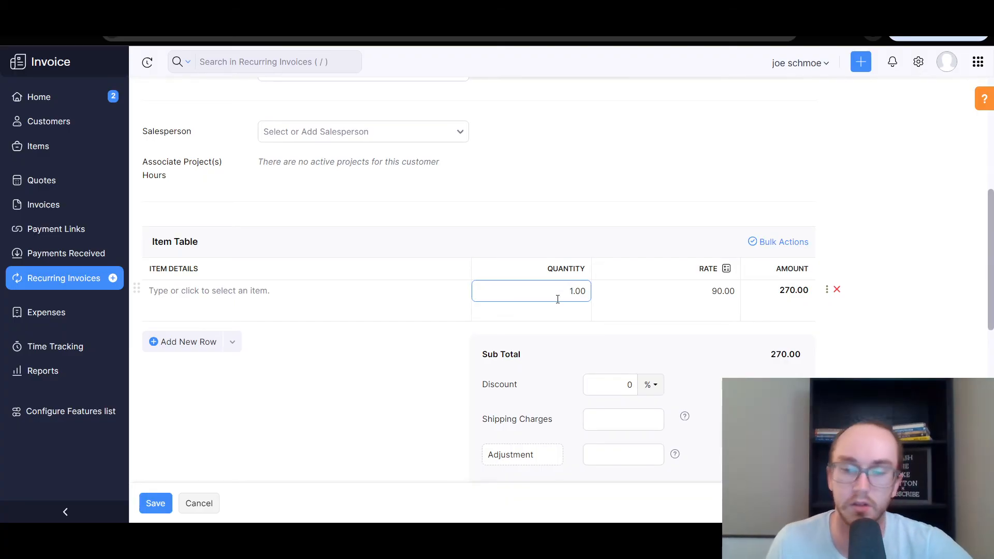
left_click(557, 306)
left_click(270, 304)
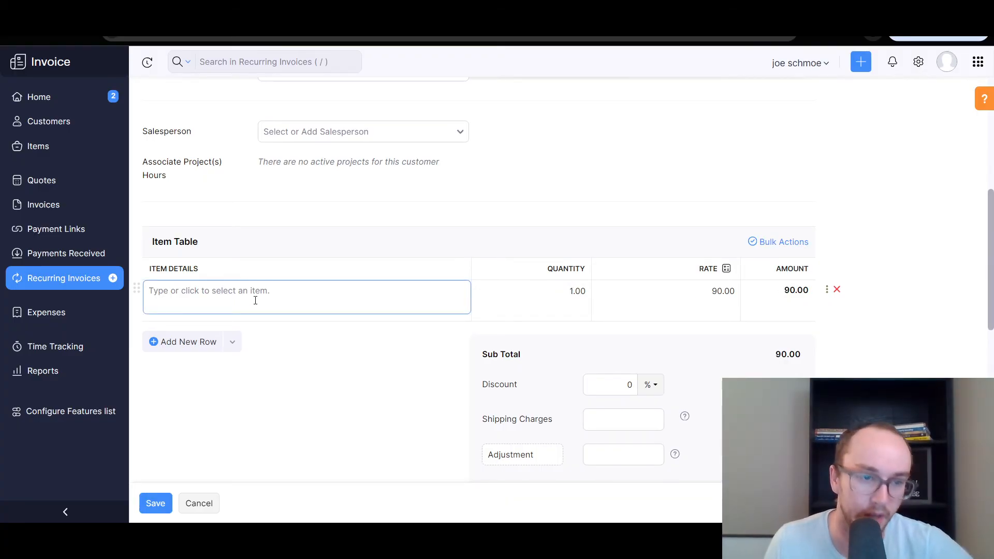
type("cut")
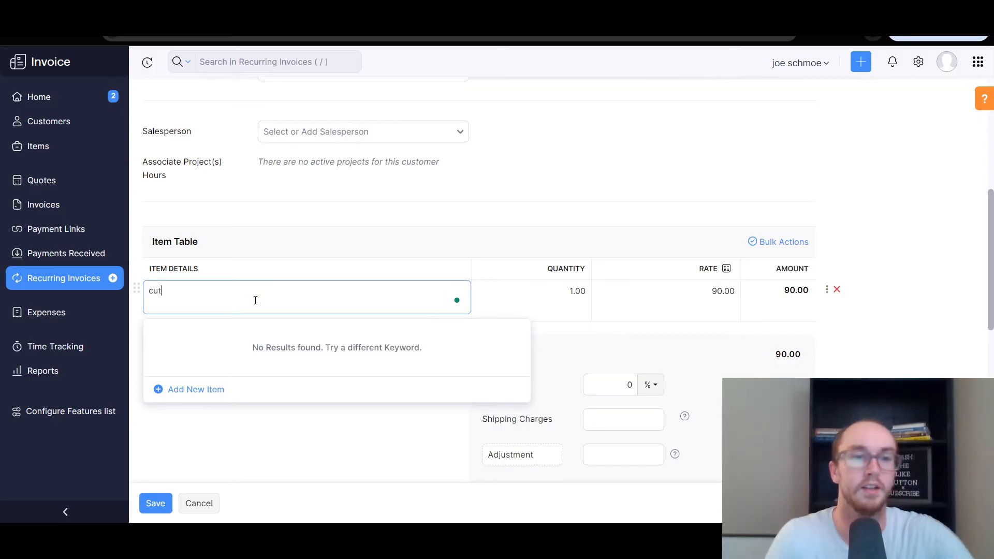
left_click(315, 203)
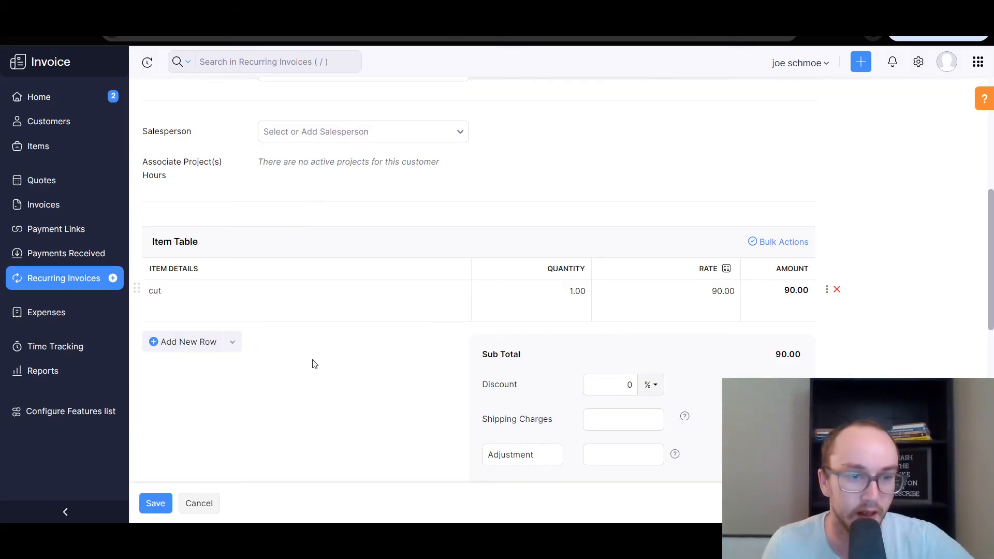
Switch the repeat frequency to Custom and check which interval units are available for it.
scroll(427, 402, "down", 1)
scroll(426, 399, "down", 5)
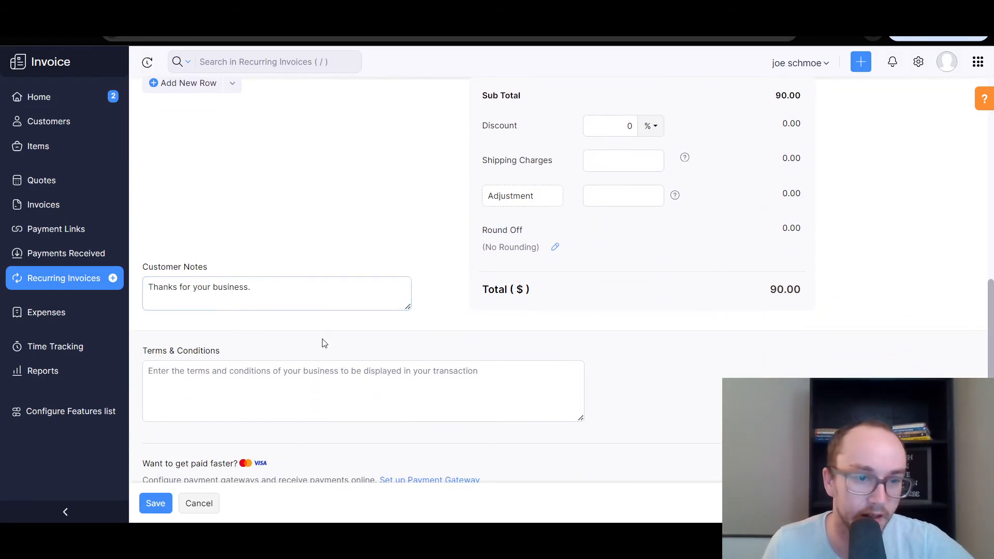
scroll(214, 467, "down", 2)
scroll(207, 463, "down", 2)
scroll(330, 353, "up", 15)
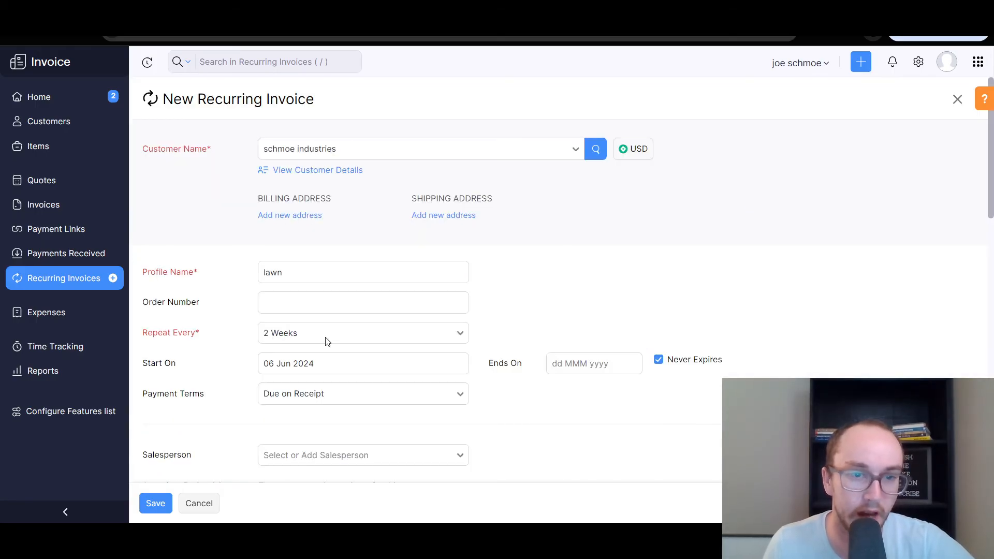
left_click(342, 341)
scroll(361, 333, "down", 5)
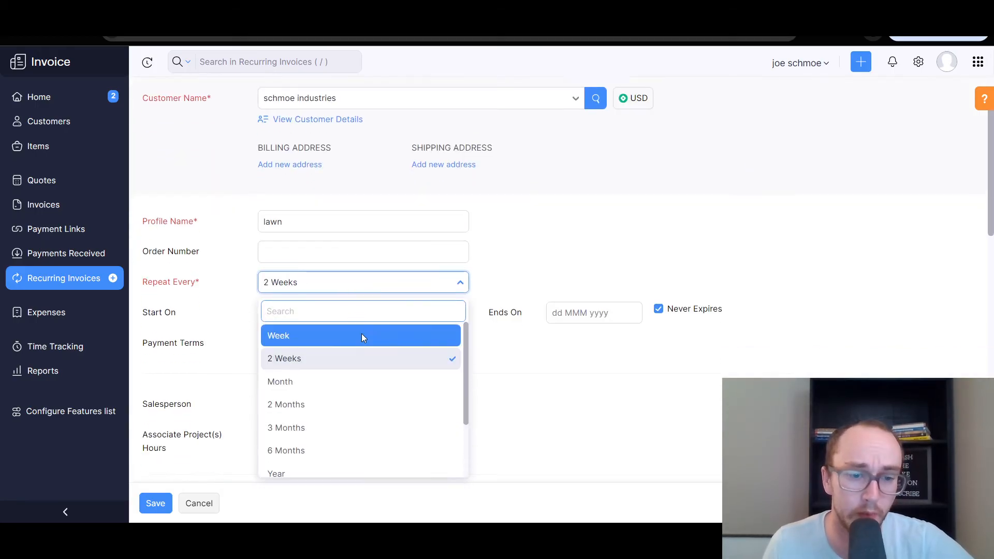
scroll(505, 390, "down", 2)
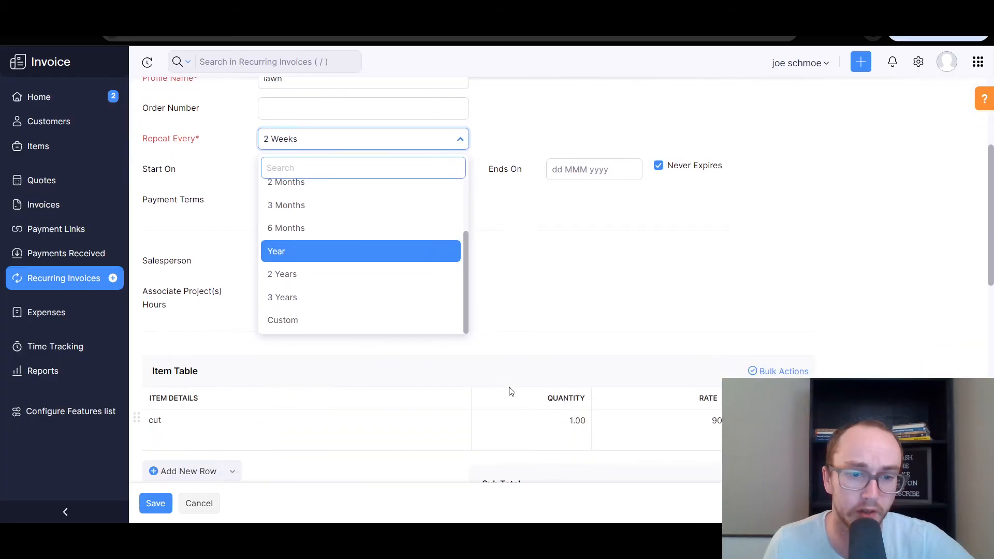
left_click(366, 315)
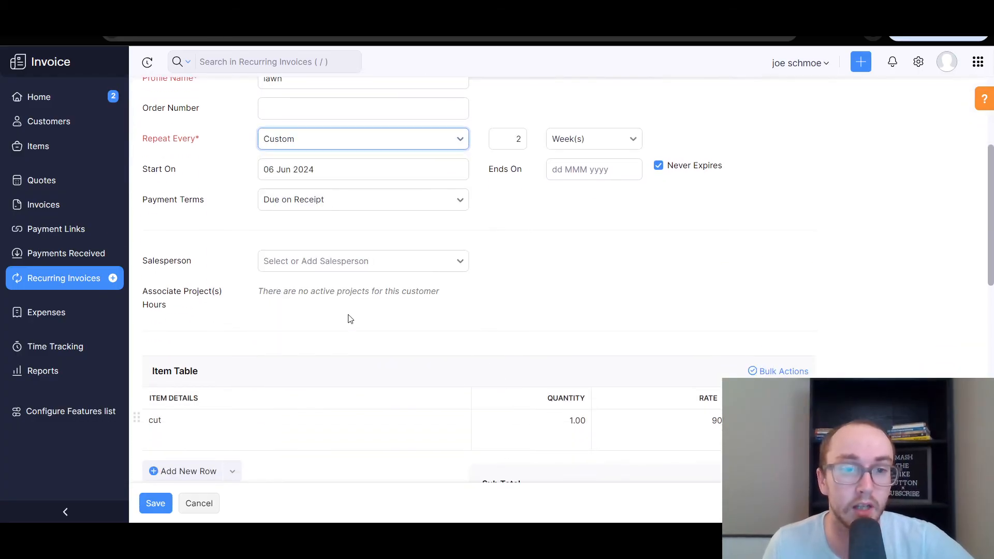
left_click(569, 139)
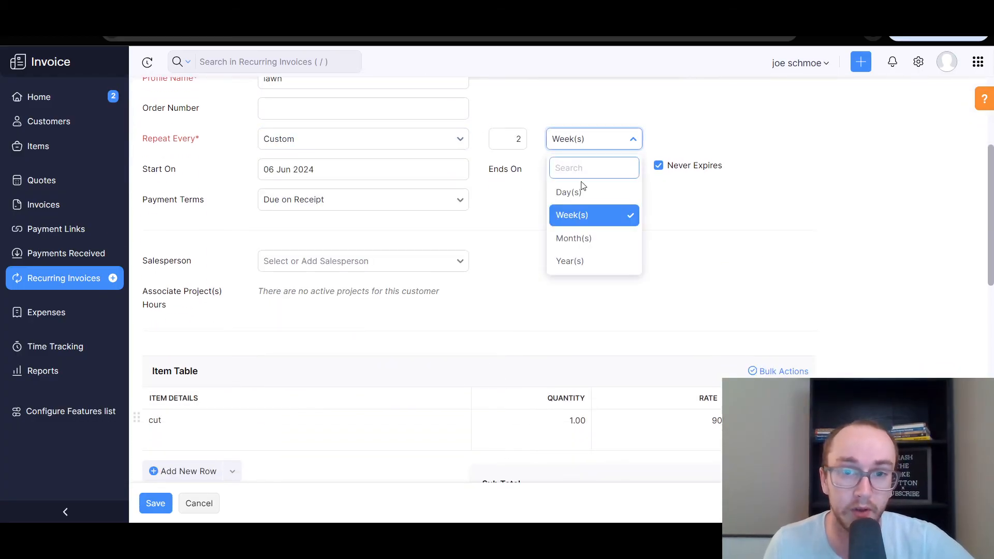
left_click(510, 139)
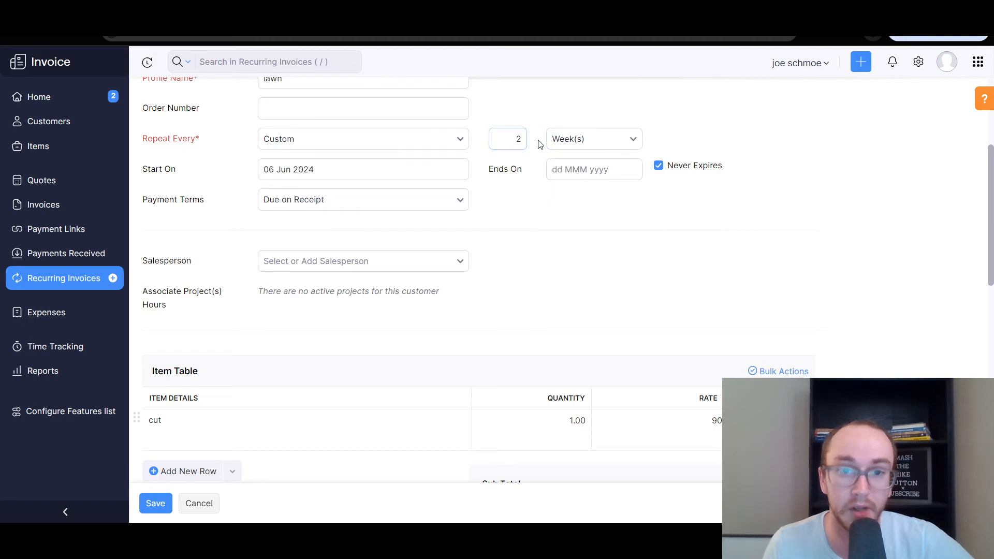
left_click(453, 140)
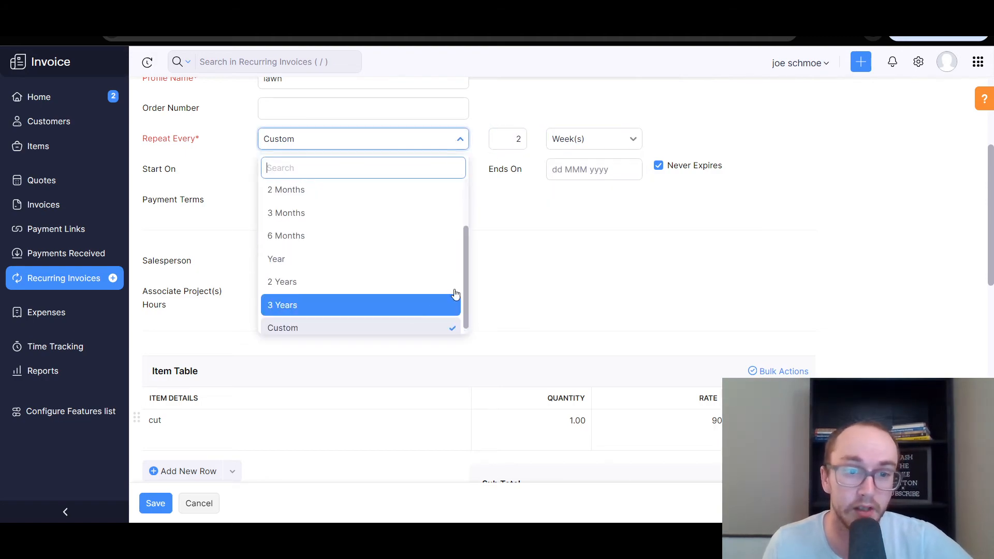
left_click(572, 145)
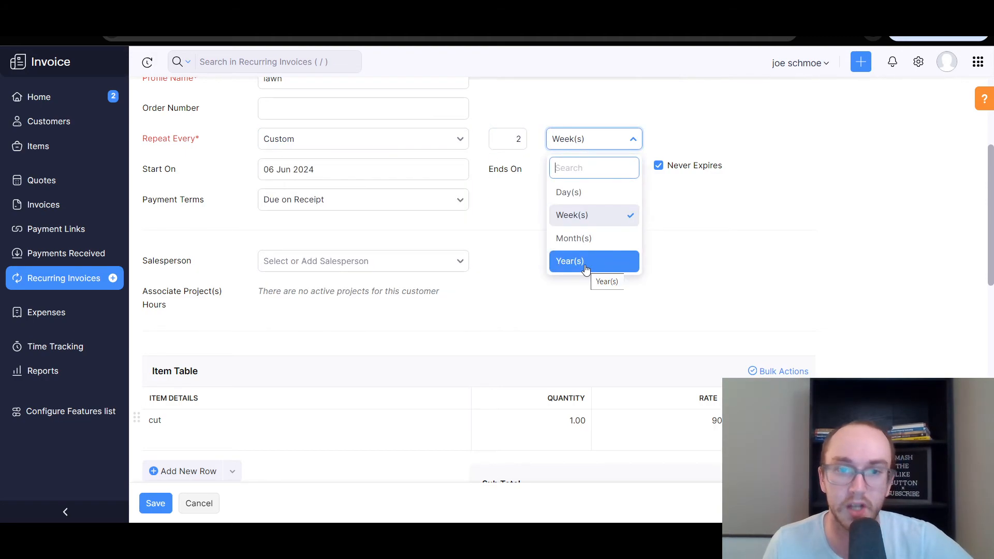
left_click(503, 156)
Try the Week and 2 Weeks repeat frequencies, and set the recurring invoice to repeat every Month.
left_click(443, 148)
scroll(368, 280, "up", 3)
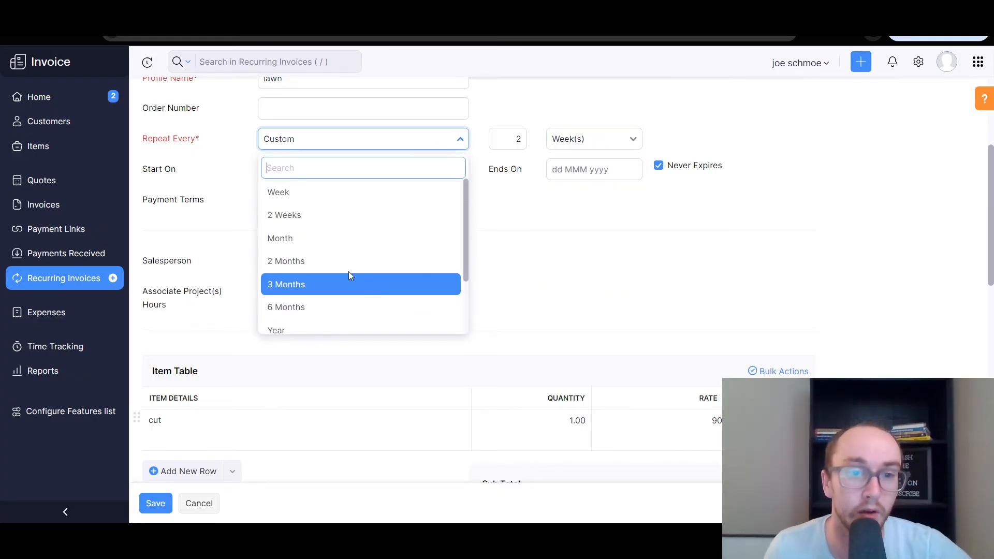
left_click(344, 193)
left_click(344, 139)
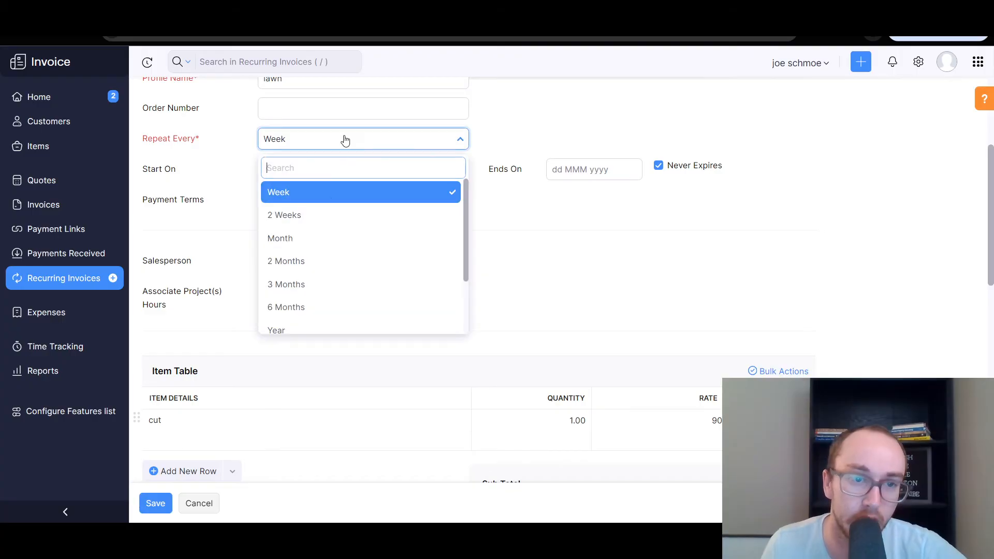
left_click(338, 219)
left_click(333, 140)
left_click(319, 239)
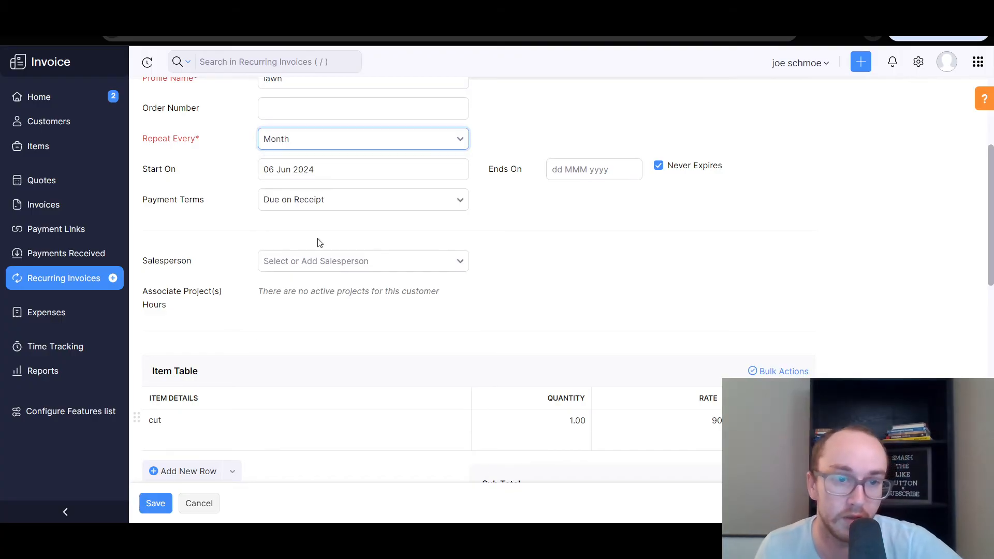
left_click(473, 150)
scroll(455, 351, "down", 1)
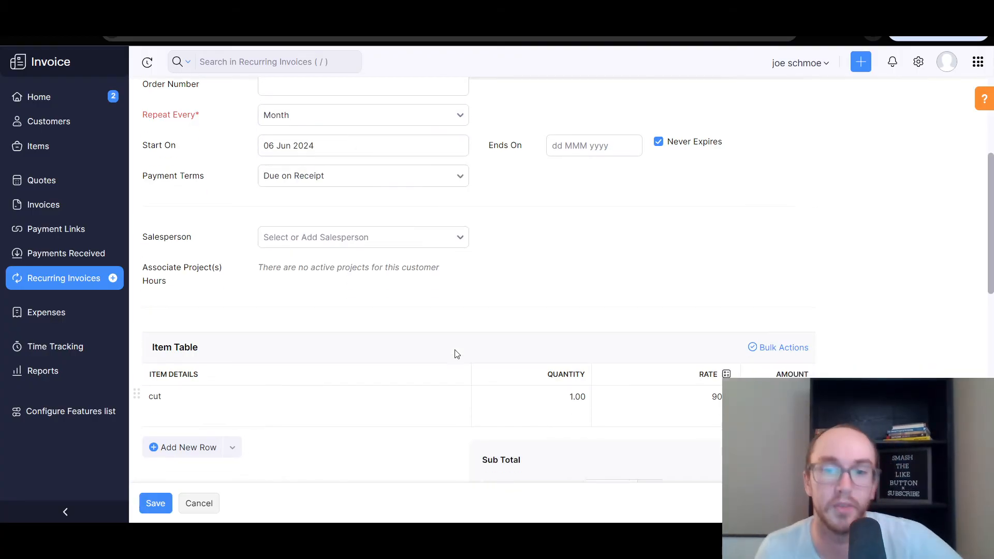
Review the recurring invoice form from the customer details down to the email communications, and save the recurring invoice.
scroll(445, 334, "up", 1)
scroll(189, 307, "up", 3)
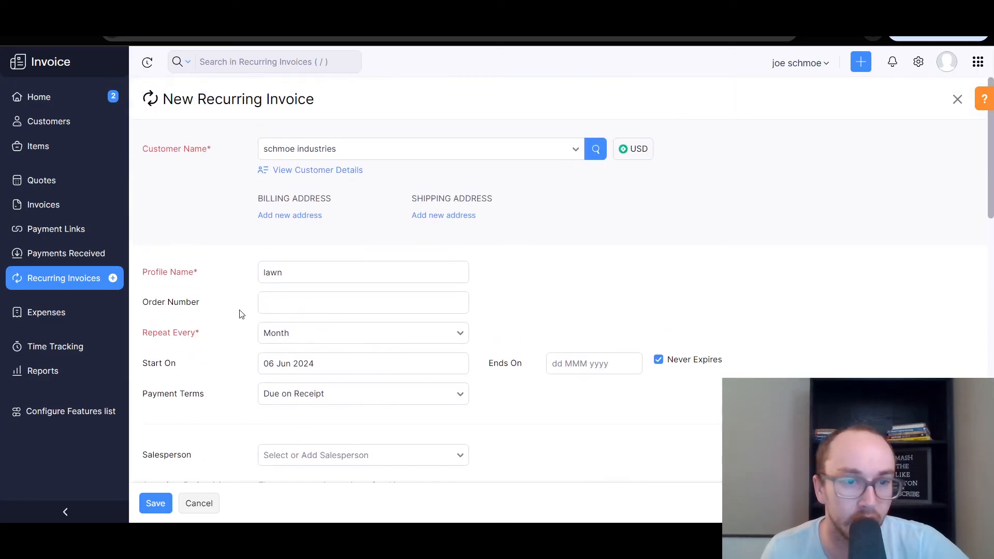
scroll(264, 331, "down", 5)
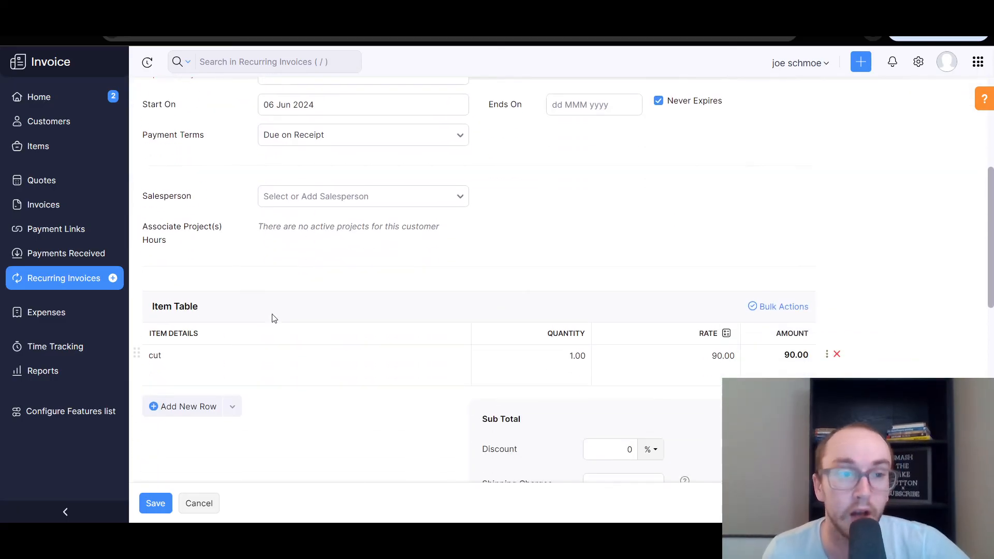
scroll(293, 325, "up", 5)
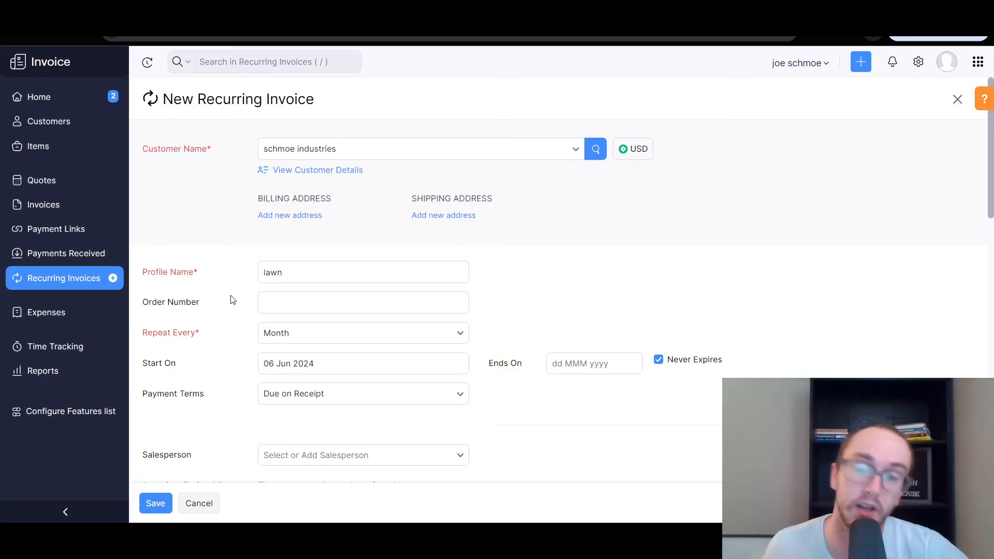
scroll(233, 291, "down", 5)
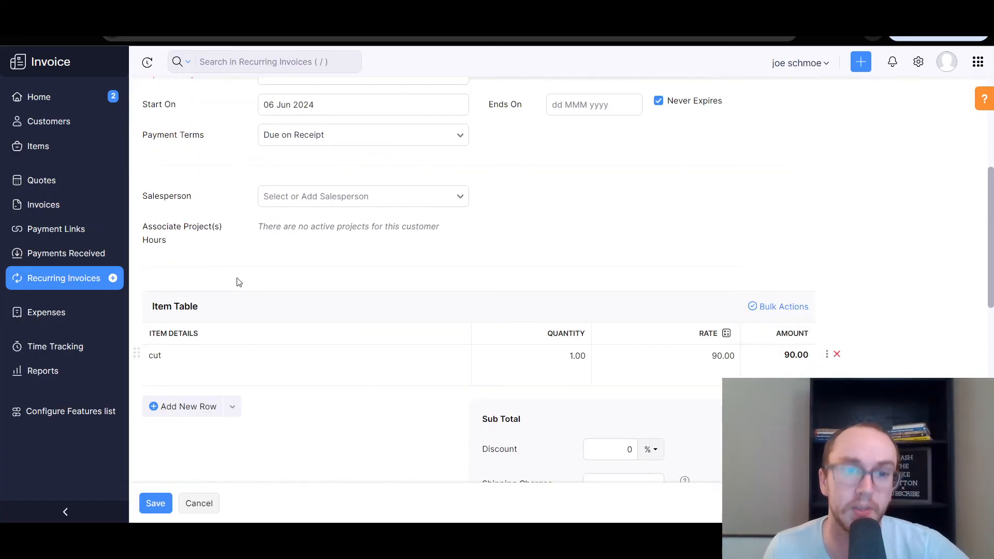
scroll(239, 281, "down", 5)
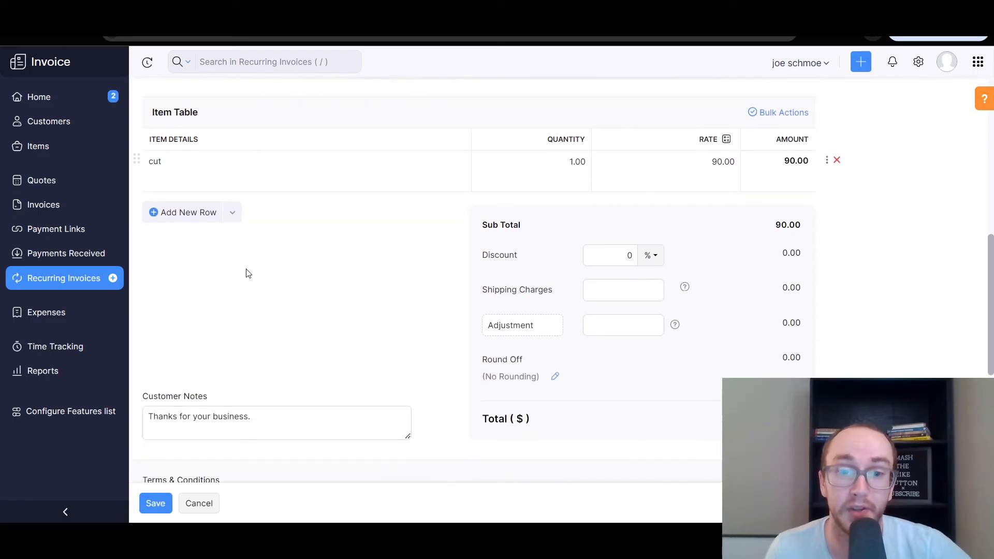
scroll(246, 273, "down", 3)
scroll(246, 274, "down", 3)
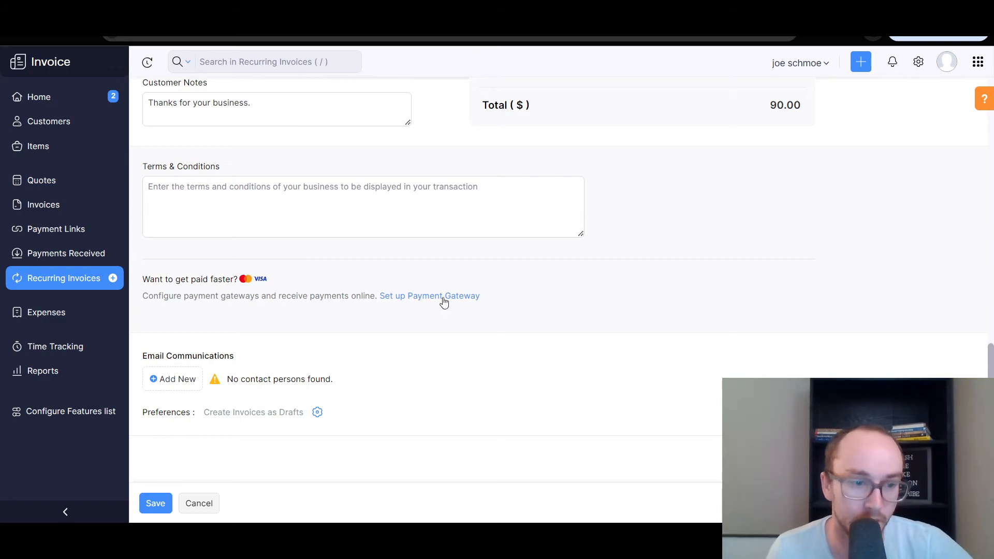
left_click(161, 509)
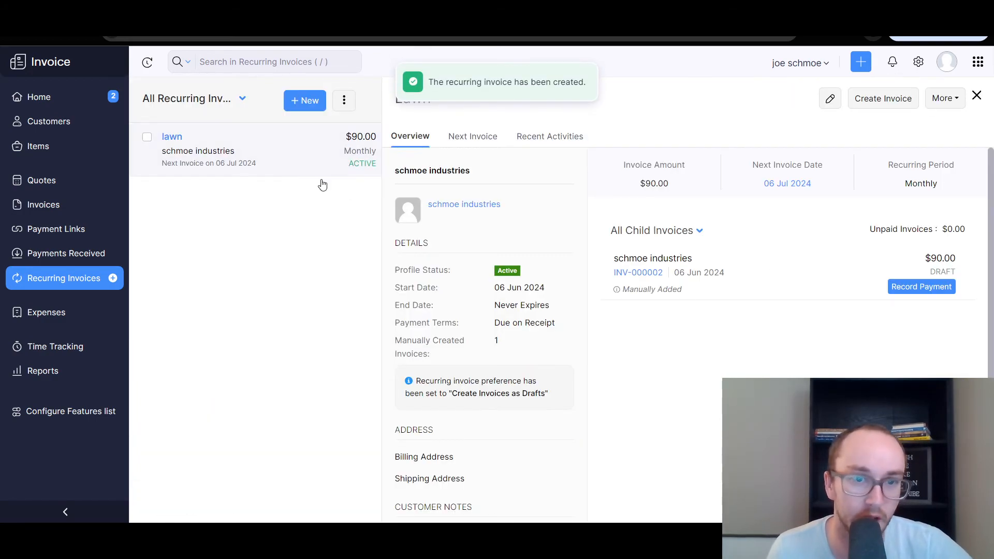
right_click(499, 369)
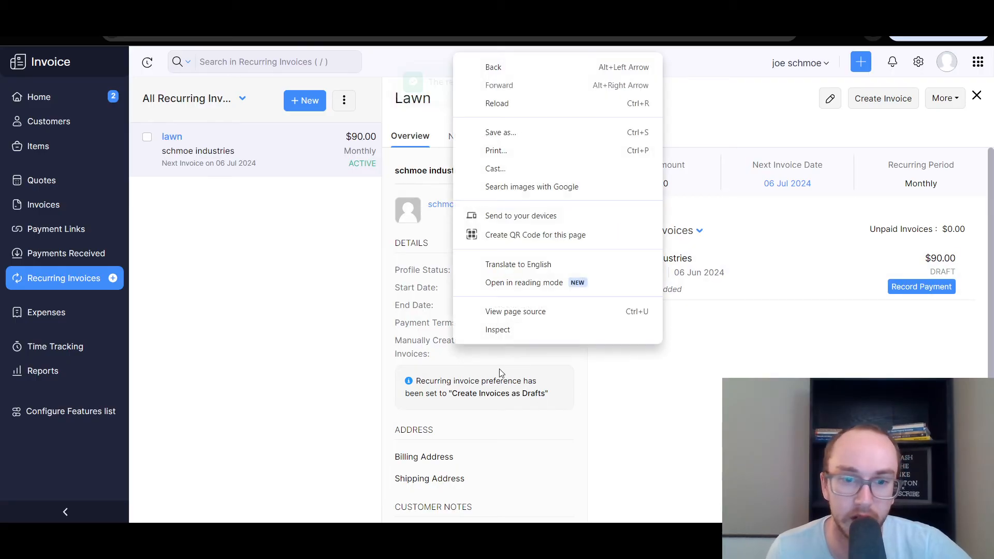
left_click(293, 368)
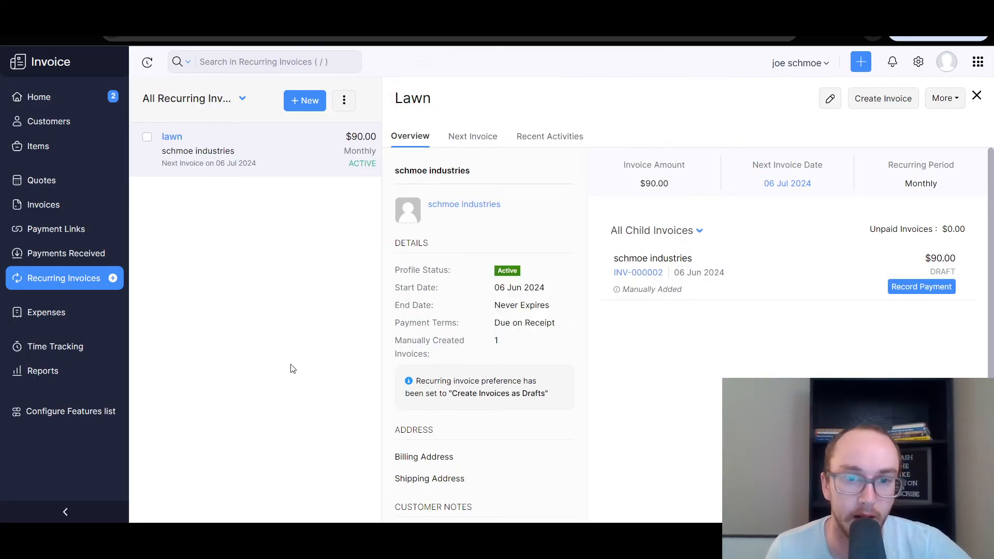
Open the Expenses module and read its introduction and the Zoho Expense offer.
left_click(54, 313)
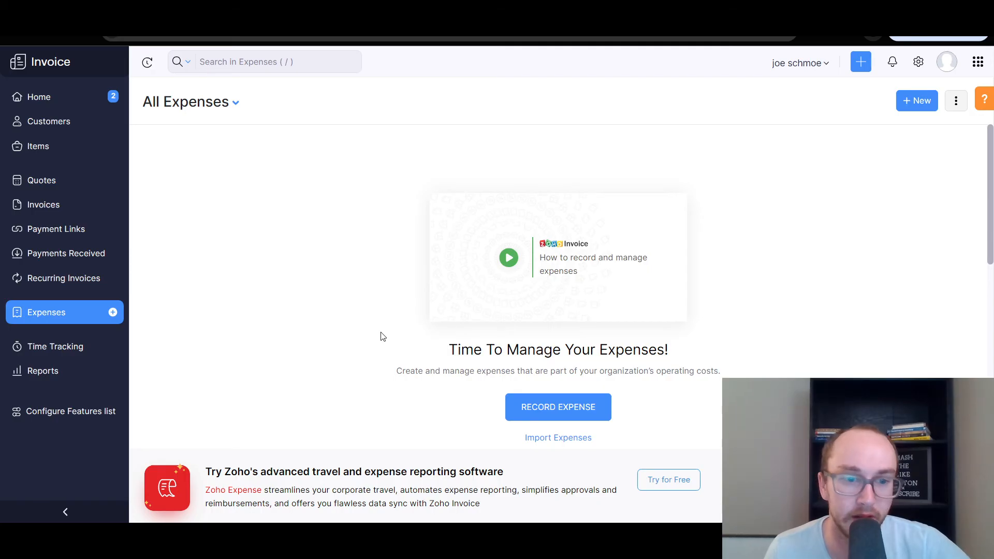
scroll(383, 337, "down", 3)
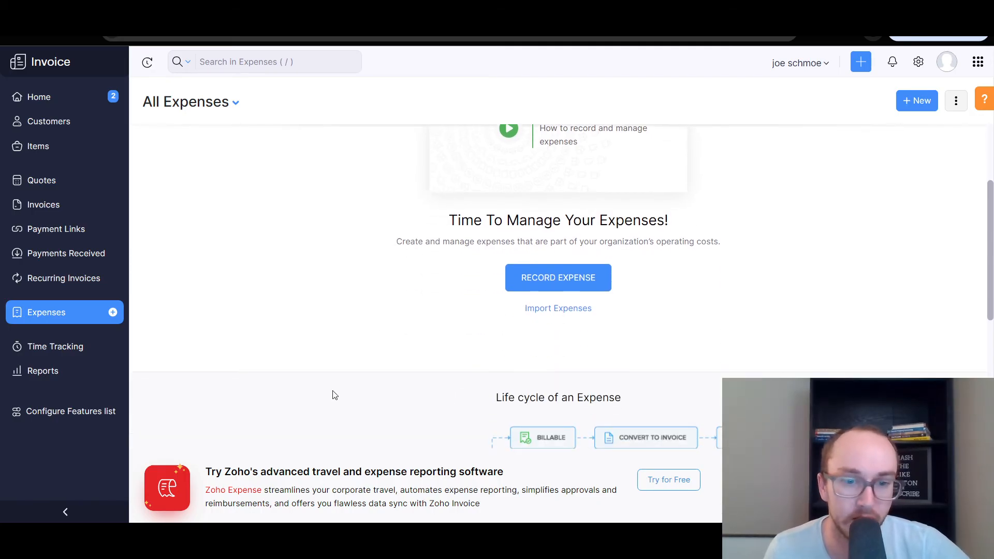
scroll(334, 395, "up", 3)
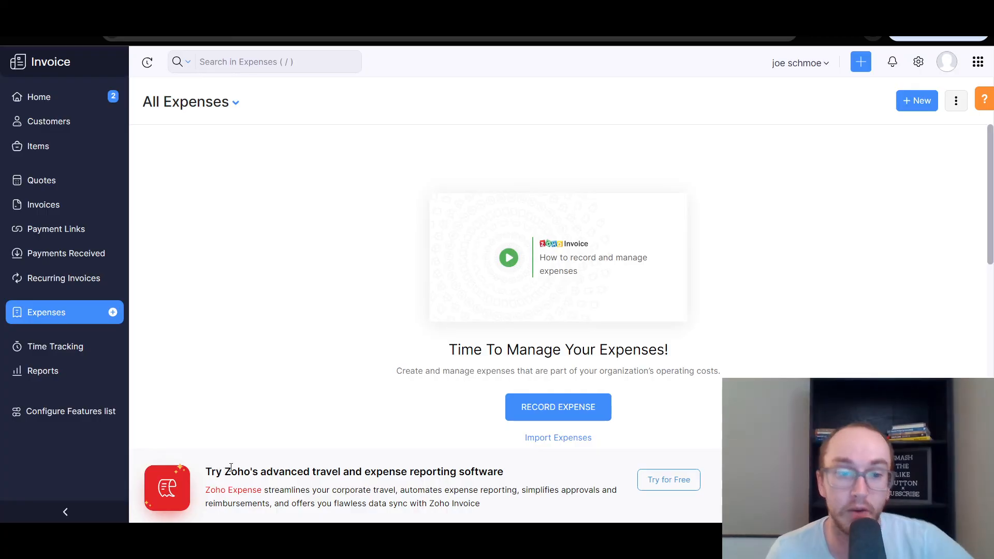
left_click_drag(231, 474, 392, 469)
left_click(360, 471)
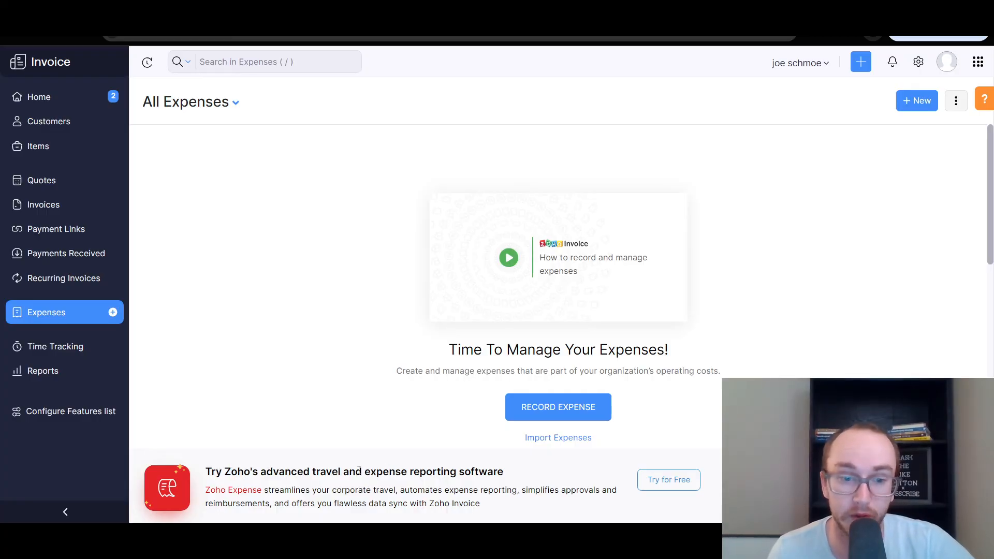
left_click_drag(316, 468, 452, 462)
left_click(473, 469)
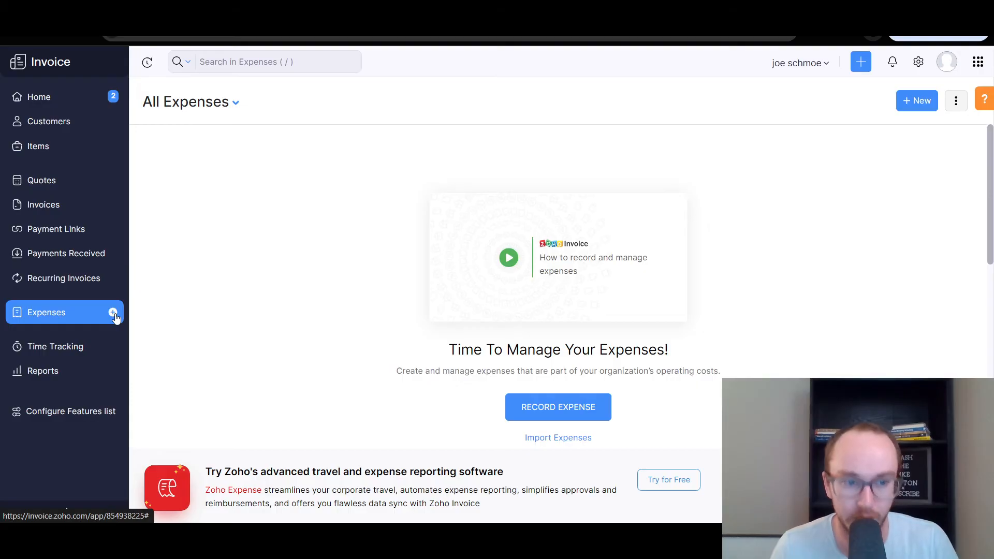
View the Record Expense form and the mileage preferences, close the preferences without saving, and reopen the expense form.
left_click(555, 411)
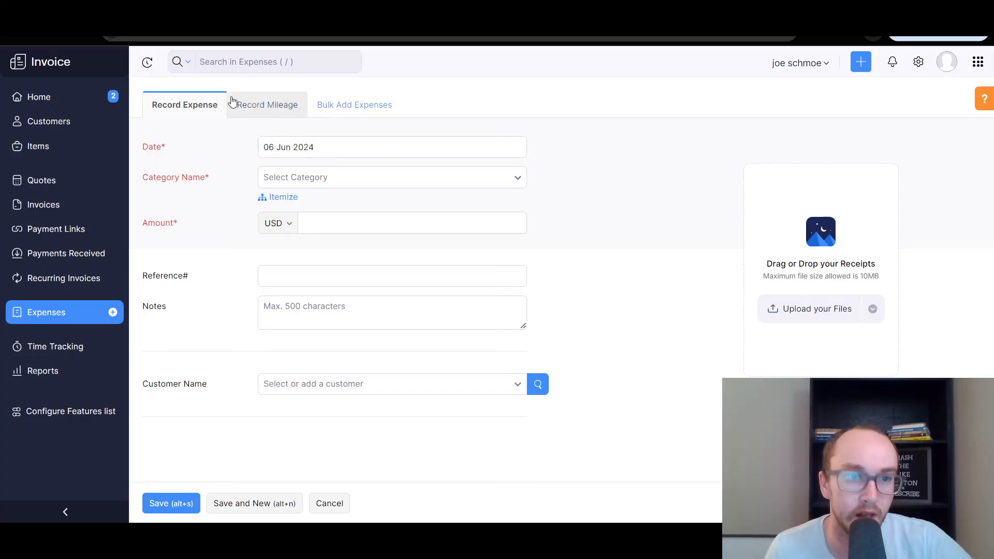
left_click(269, 107)
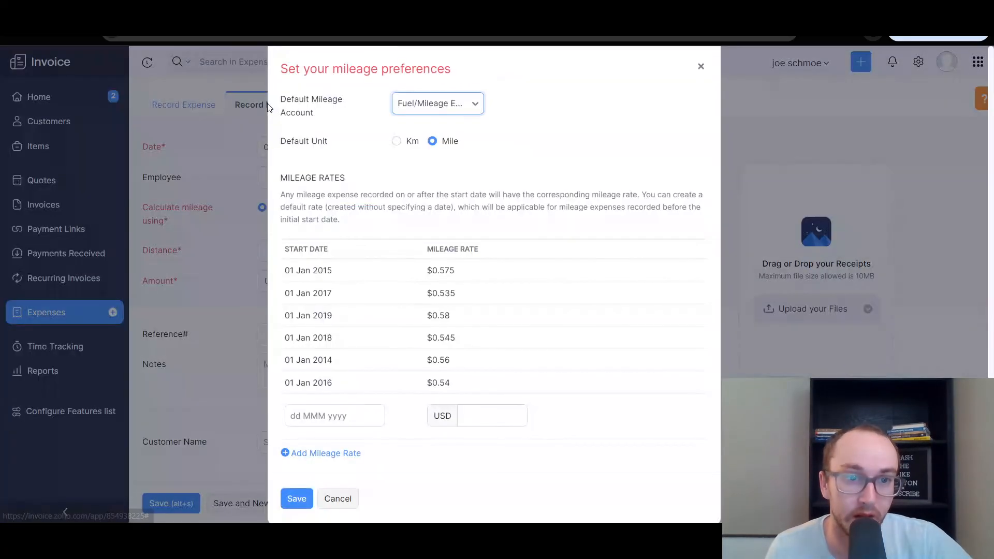
left_click(701, 67)
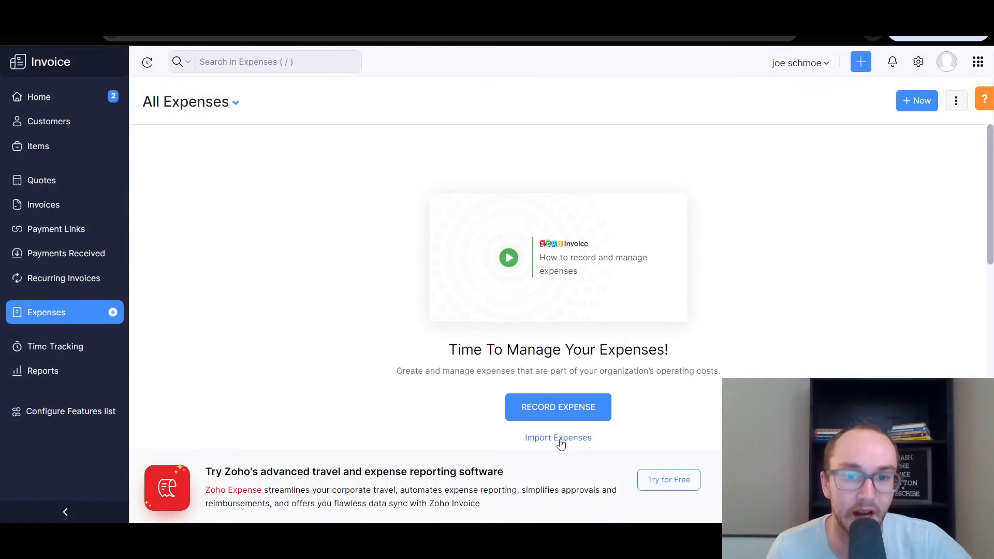
left_click(574, 415)
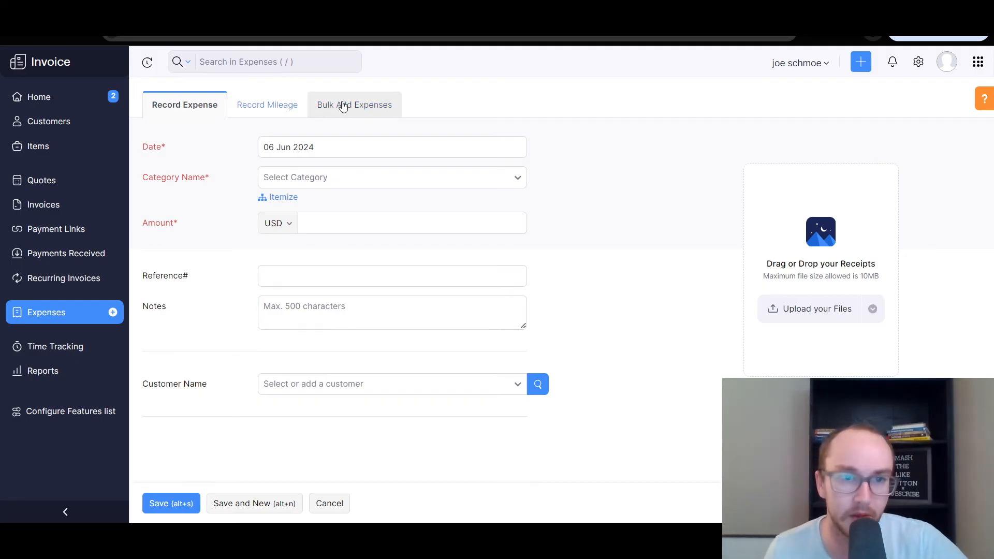
Return to the expenses overview to examine the life cycle of an expense, and look at the list of all Zoho apps.
left_click(90, 319)
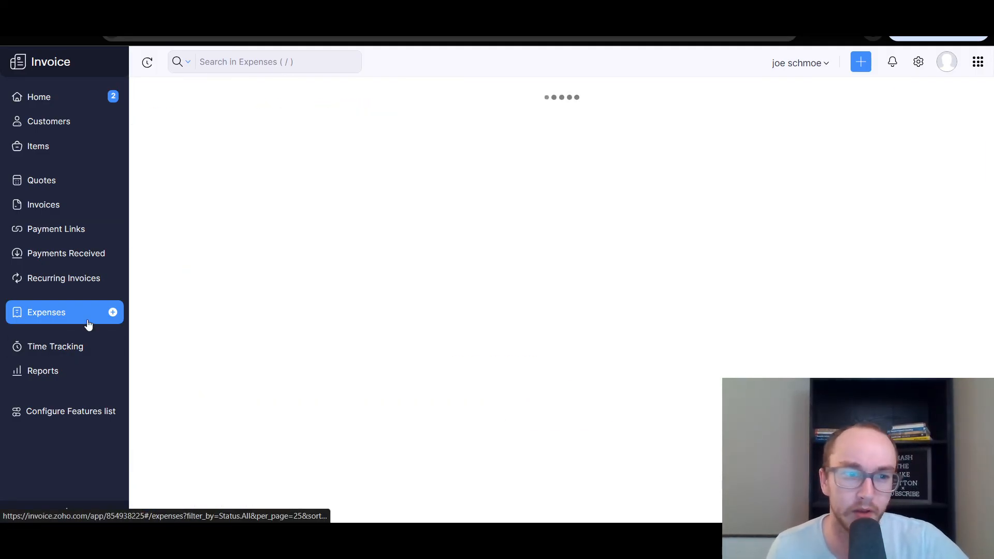
scroll(365, 336, "down", 4)
scroll(379, 324, "up", 4)
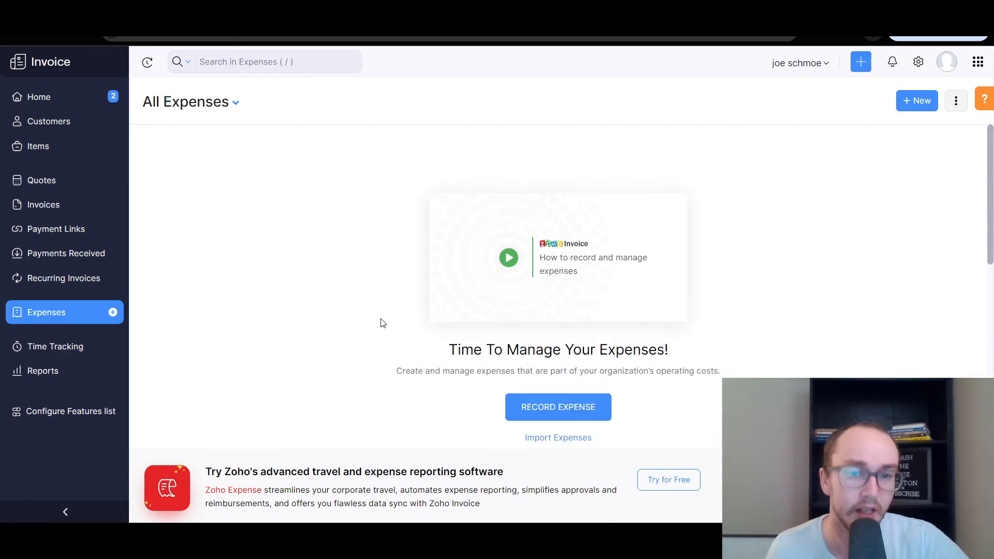
scroll(379, 324, "down", 5)
scroll(383, 323, "down", 2)
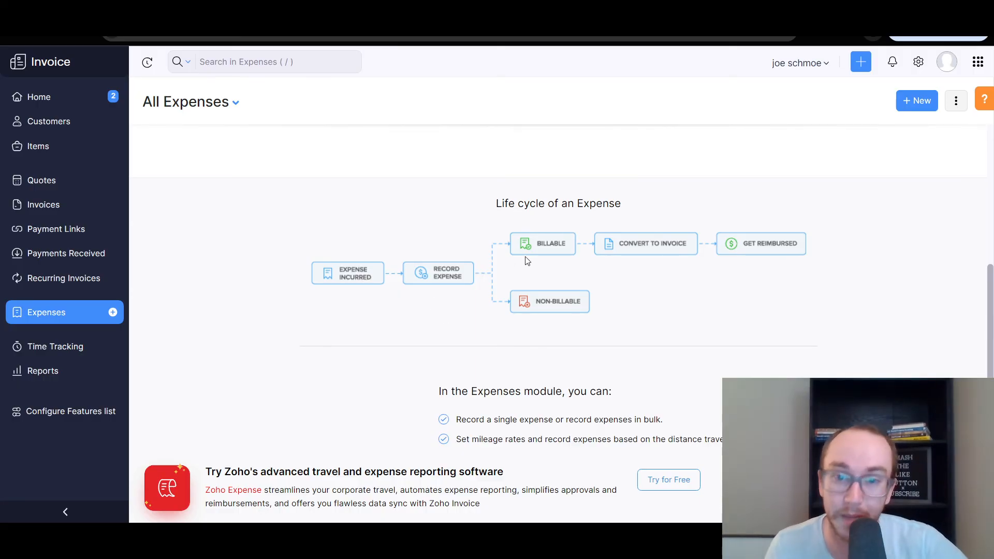
left_click_drag(991, 321, 968, 137)
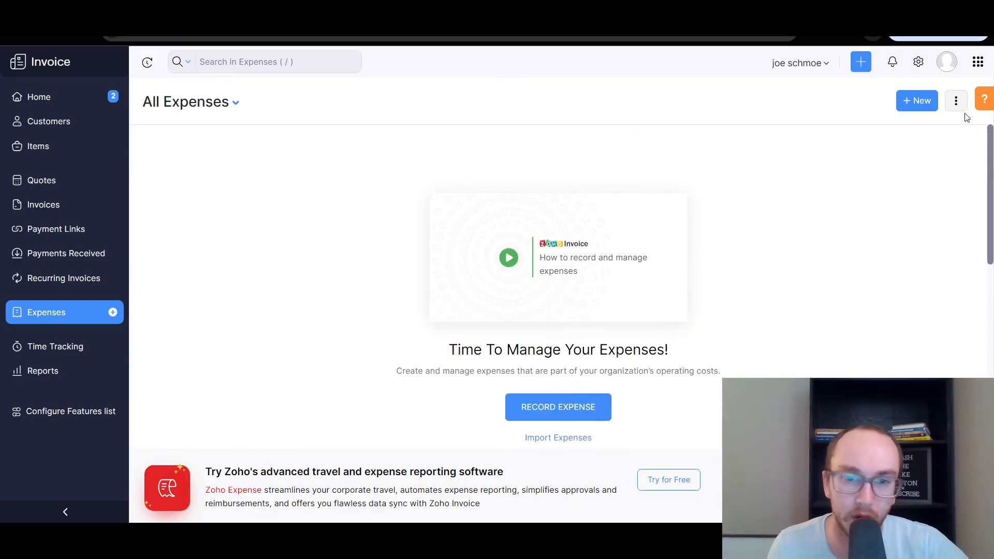
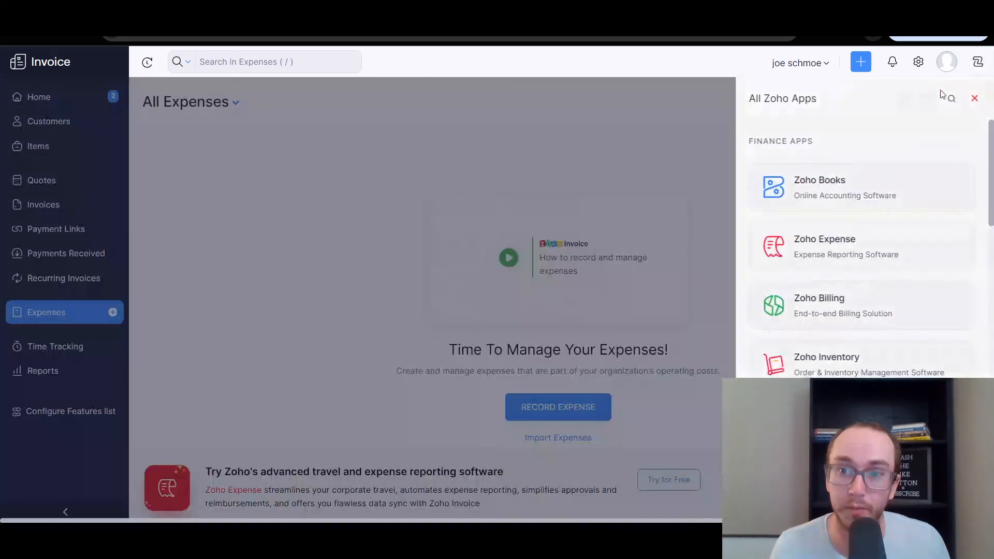
left_click(978, 62)
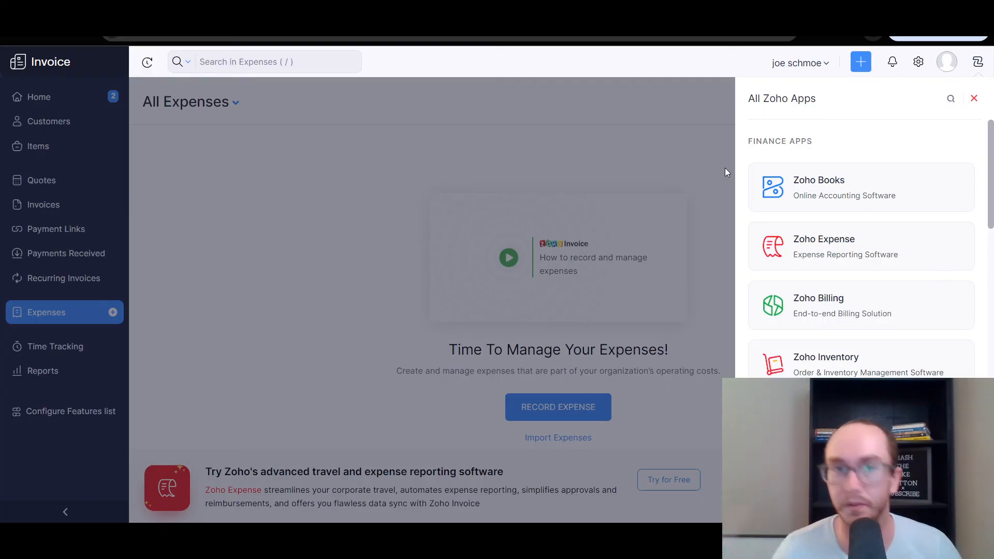
left_click(671, 149)
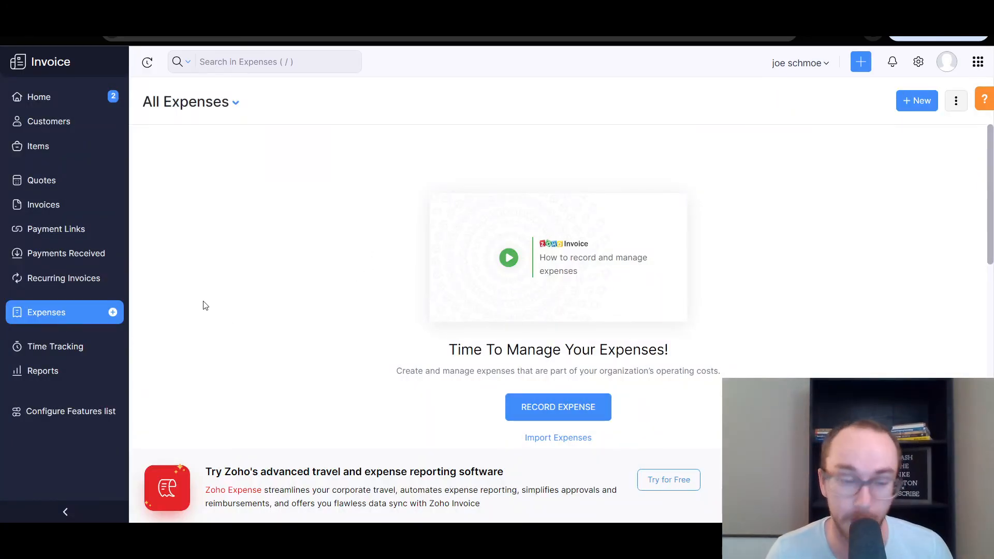
Open the Time Tracking module and examine the life cycle of a project and the listed project features.
left_click(69, 347)
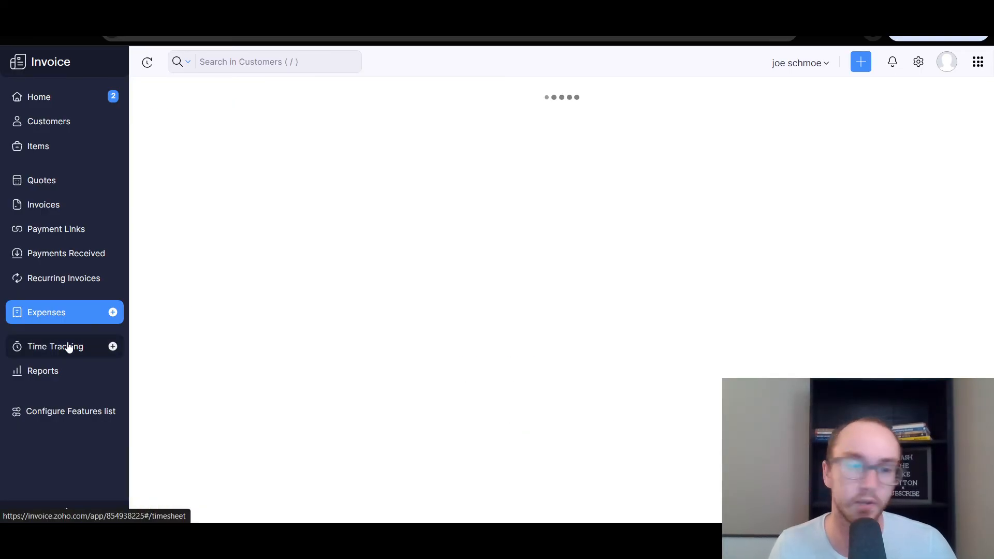
scroll(336, 339, "down", 3)
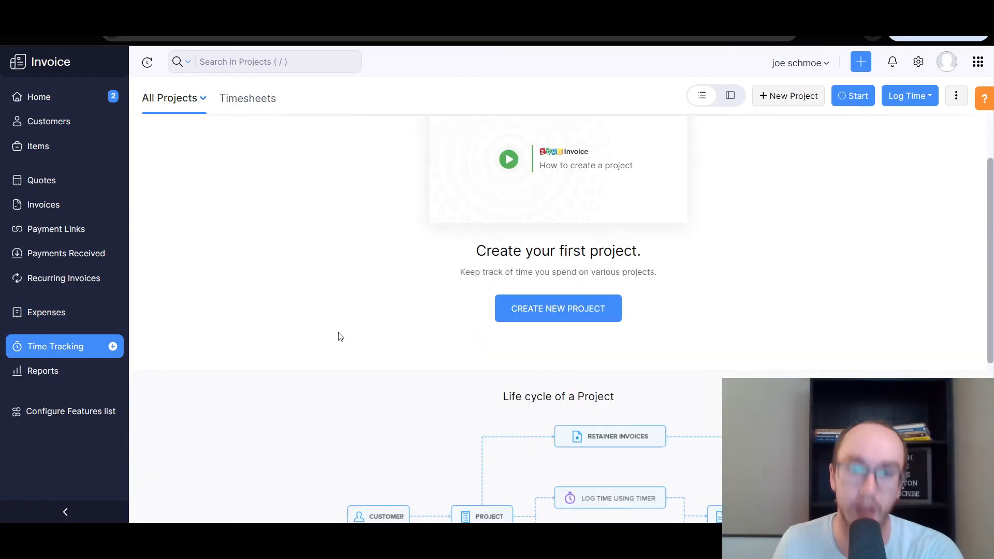
scroll(340, 337, "down", 3)
scroll(340, 337, "down", 3)
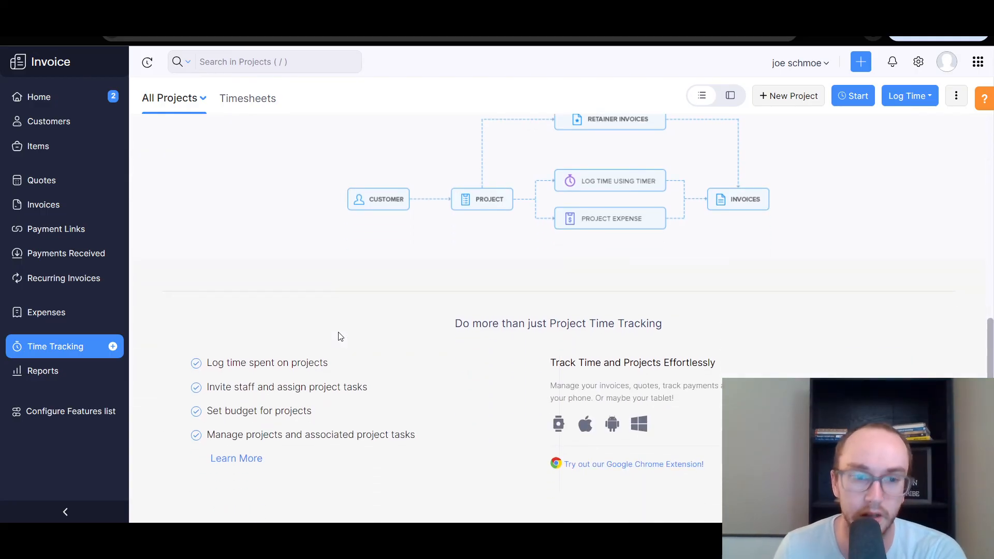
scroll(340, 336, "up", 10)
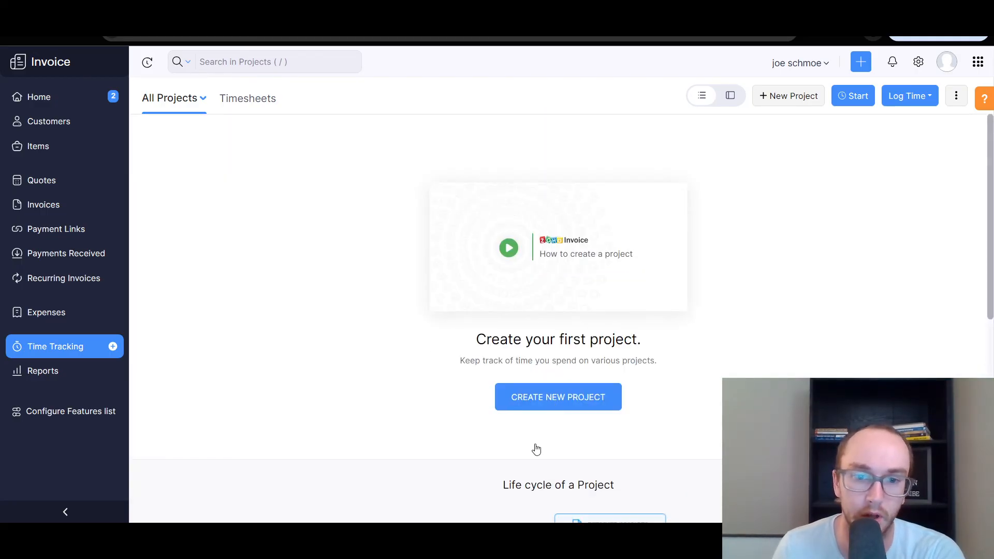
Start a new project and look over its detail fields, users and project tasks sections.
left_click(538, 399)
scroll(507, 396, "down", 3)
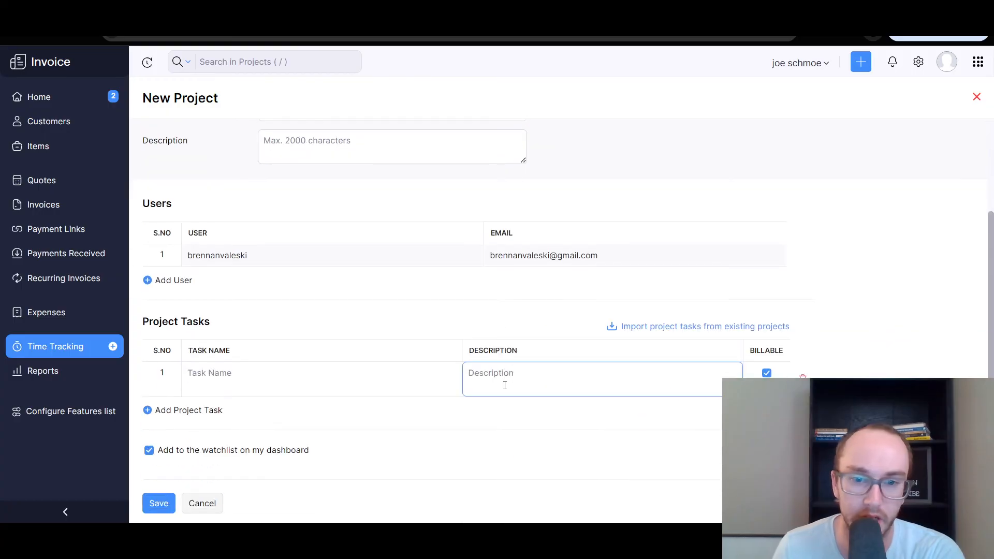
scroll(505, 385, "down", 1)
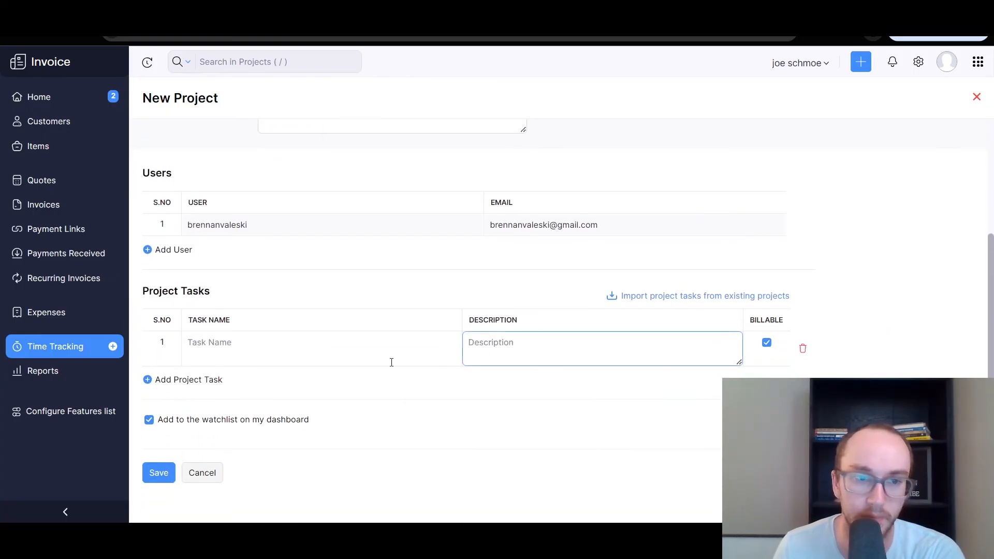
scroll(391, 362, "up", 5)
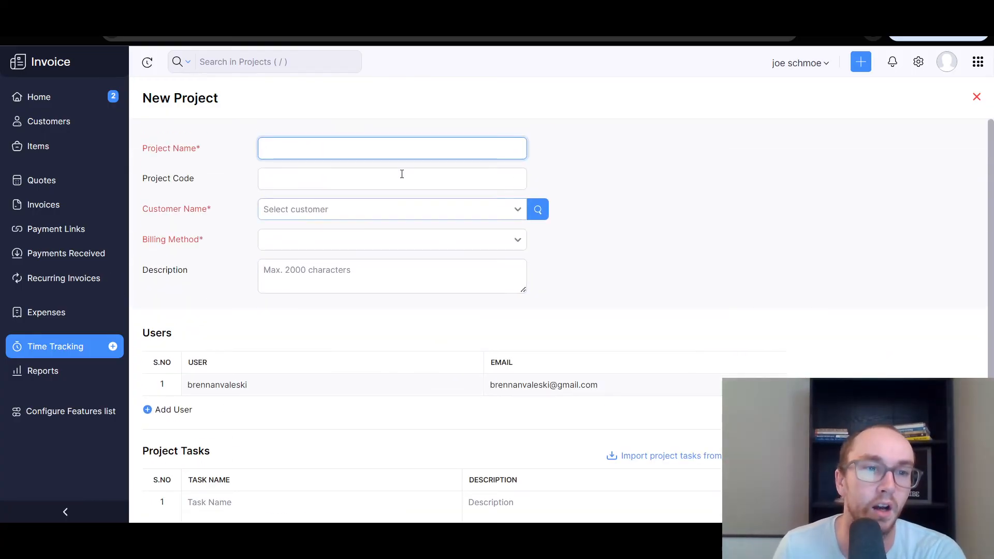
Compare the project billing methods Based on Project Hours, Fixed Cost for Project and Based on Task Hours, including the fields each one requires.
left_click(514, 240)
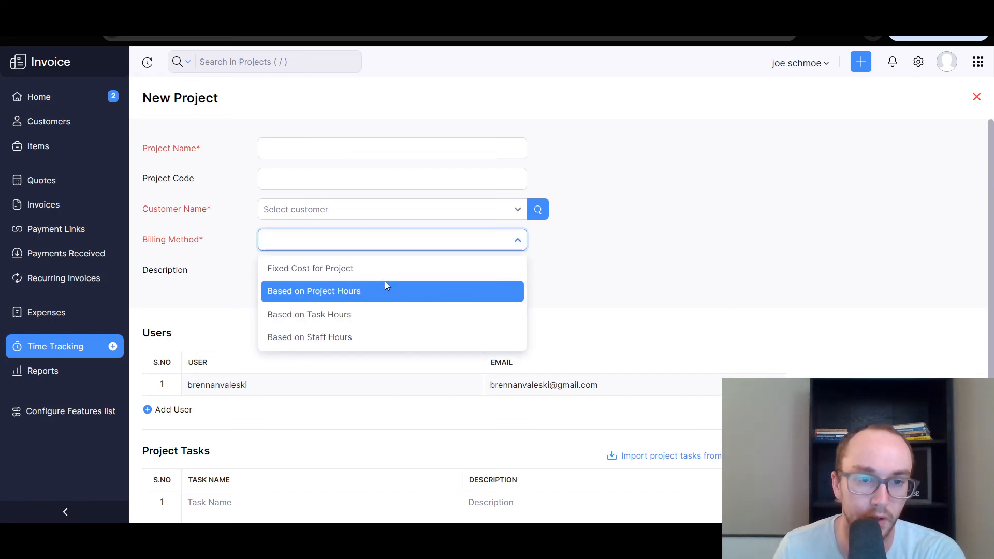
left_click(389, 299)
left_click(399, 273)
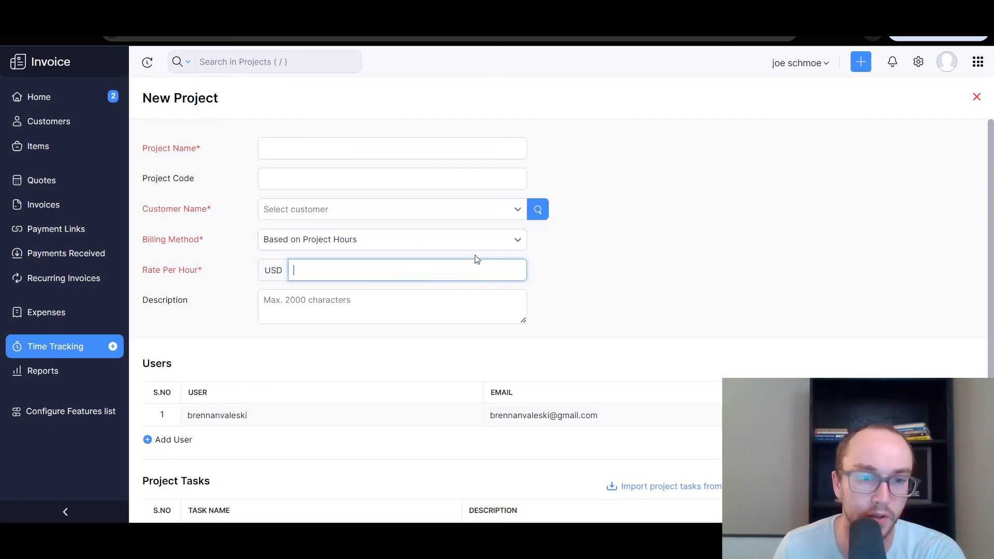
left_click(498, 242)
left_click(437, 268)
left_click(440, 244)
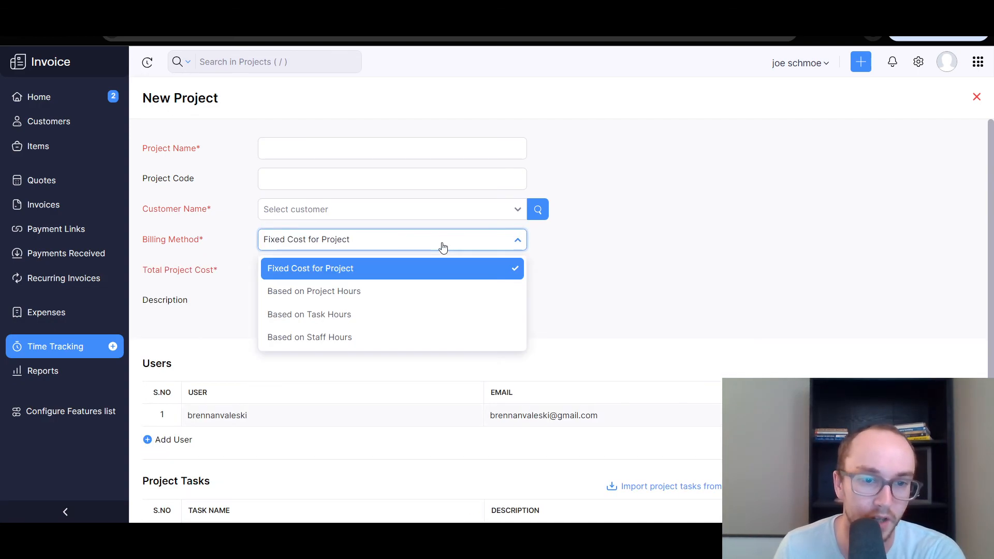
left_click(446, 324)
scroll(555, 326, "down", 4)
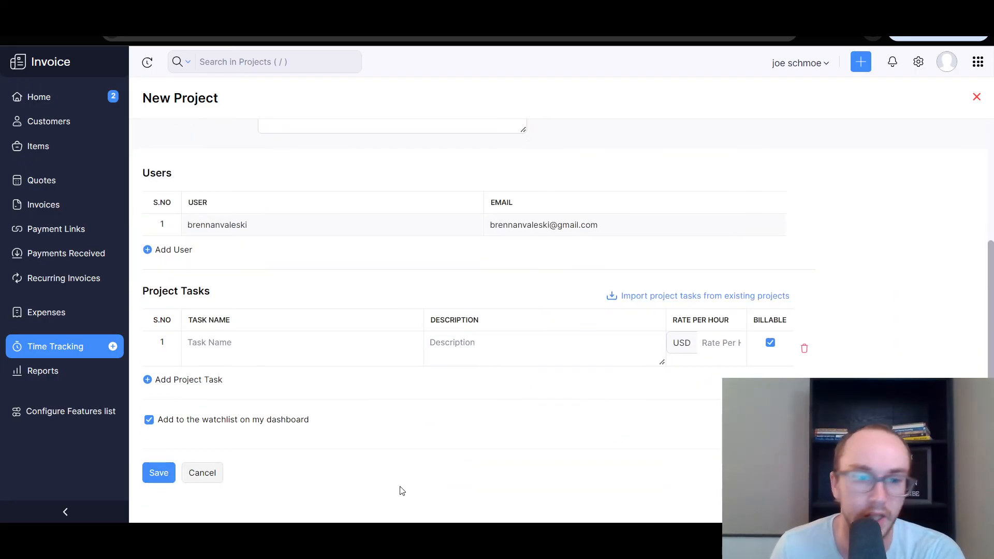
scroll(333, 437, "up", 3)
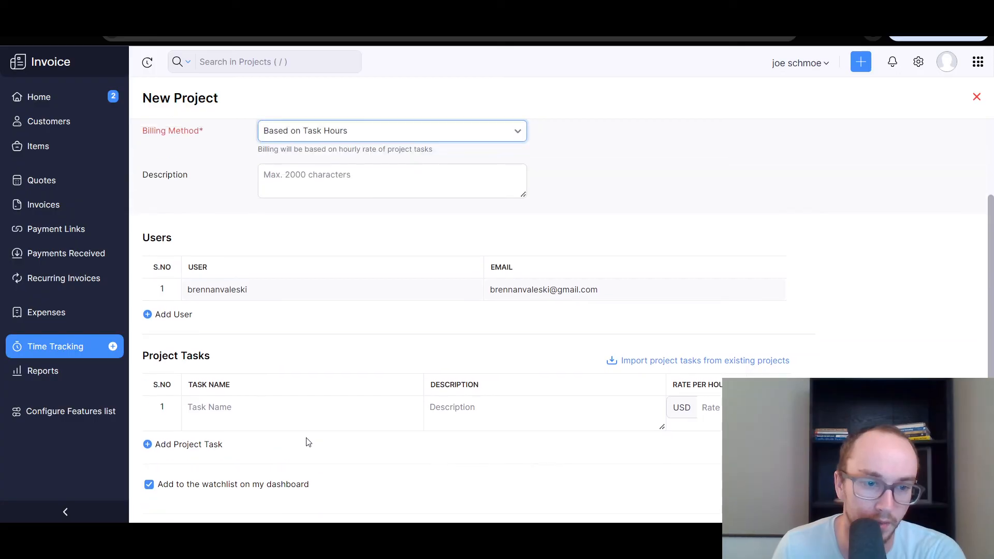
scroll(283, 376, "up", 4)
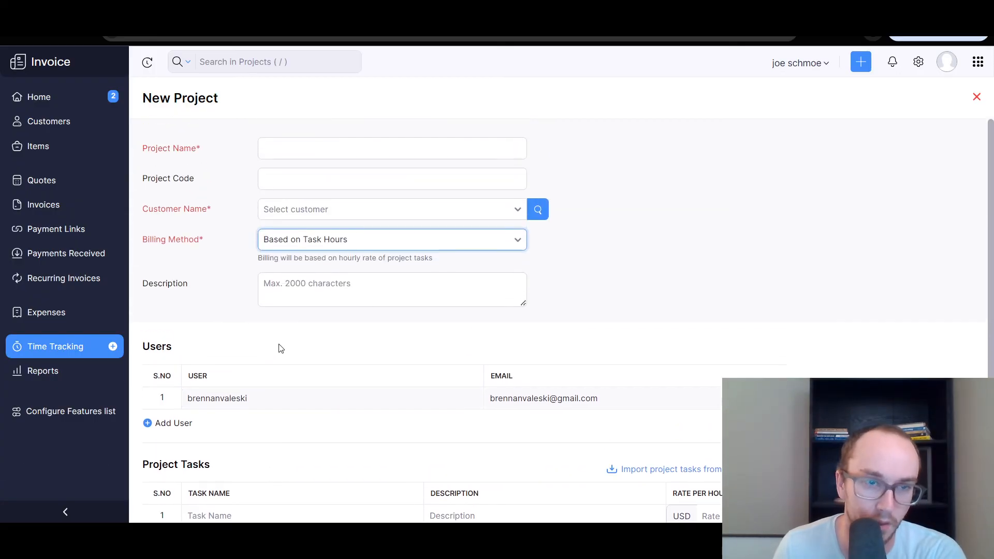
Set the project's billing method to Based on Staff Hours with a user rate of 20 USD per hour, and review the remaining form sections.
left_click(346, 239)
left_click(340, 337)
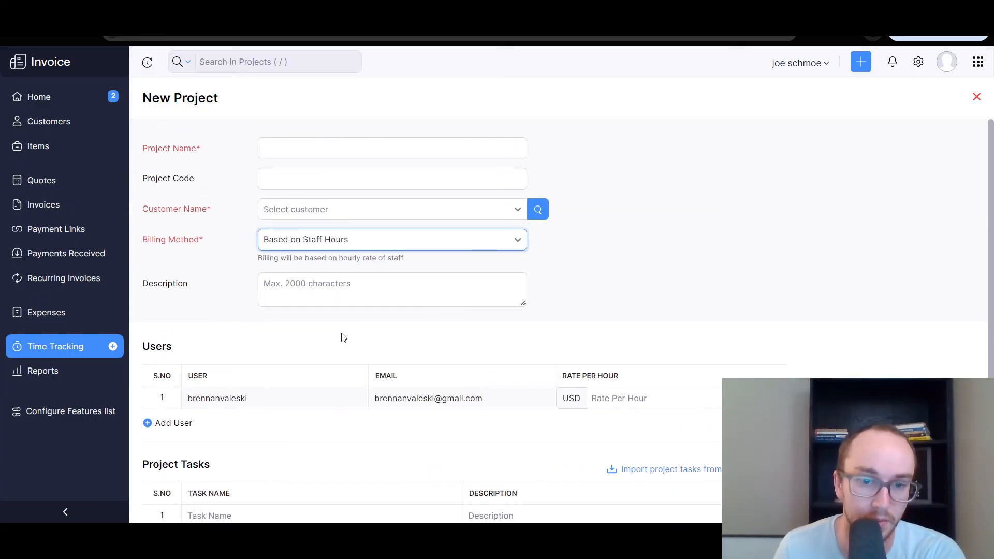
left_click(635, 395)
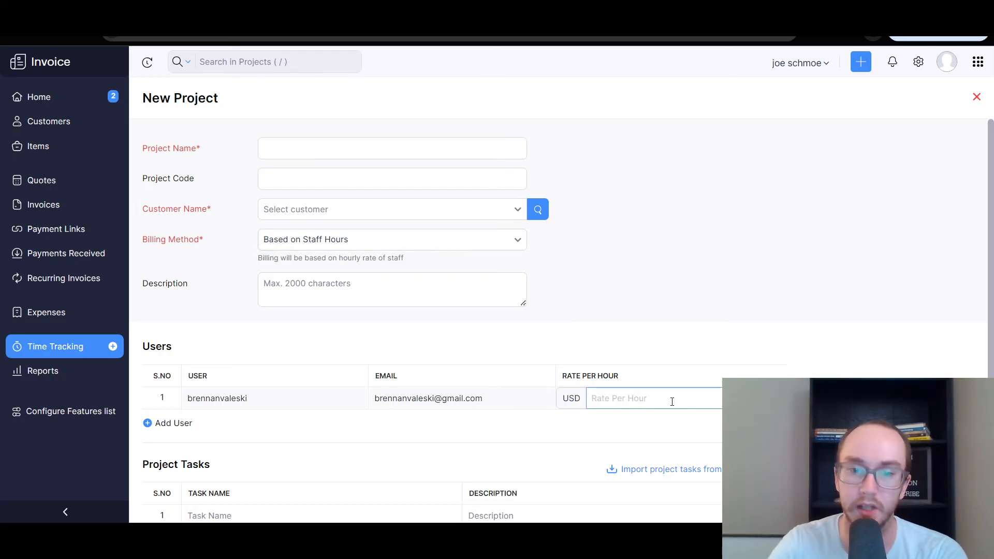
type("20")
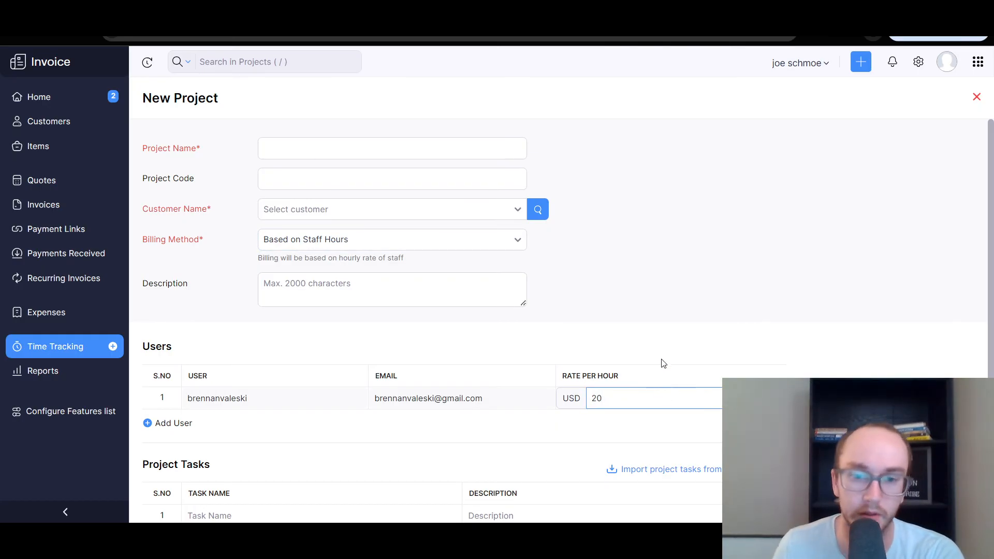
left_click(615, 335)
scroll(615, 333, "down", 3)
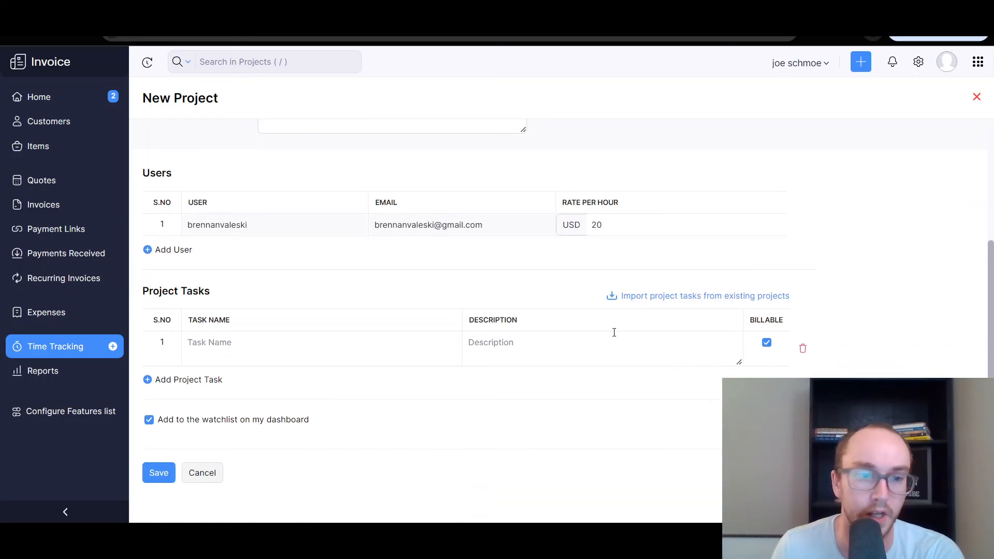
scroll(238, 278, "up", 1)
scroll(173, 321, "down", 1)
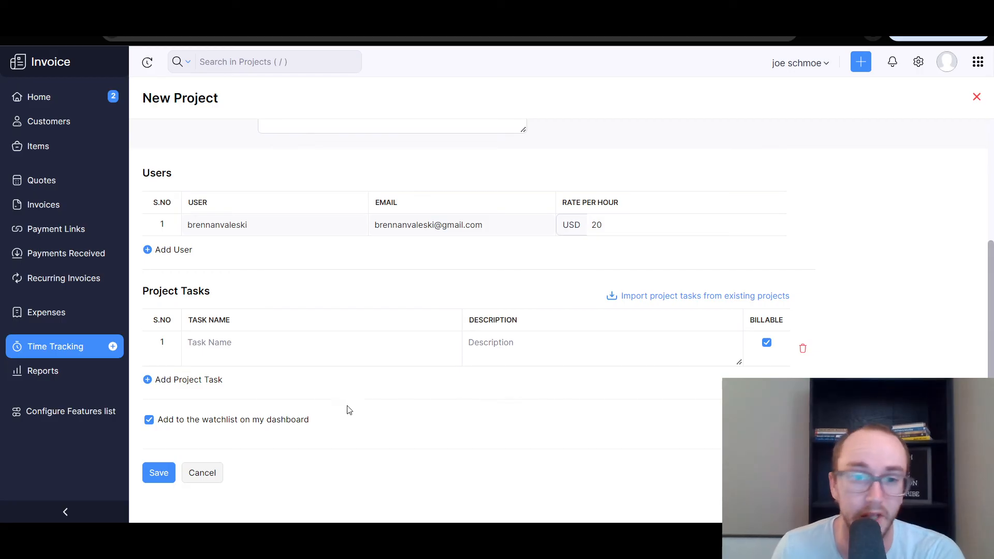
scroll(420, 381, "up", 3)
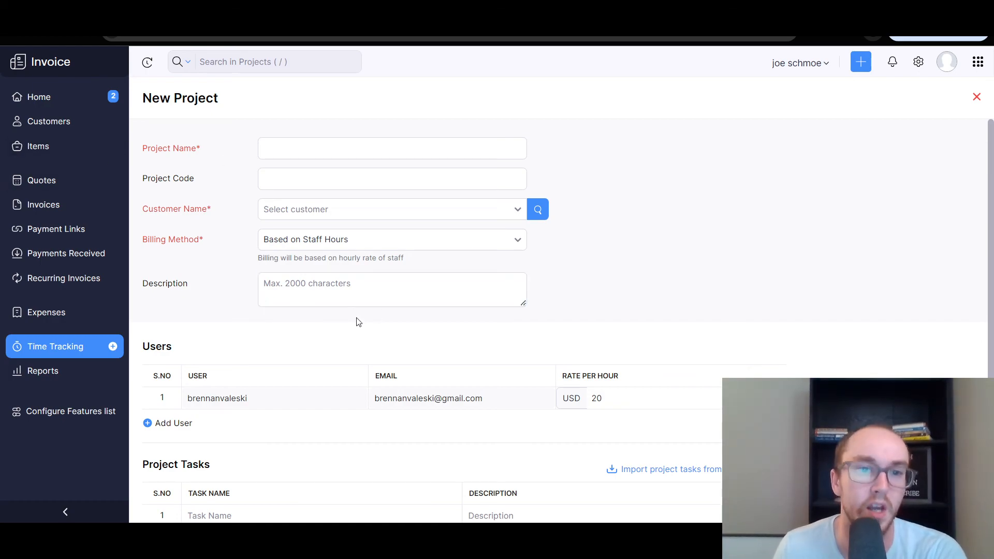
scroll(340, 324, "down", 3)
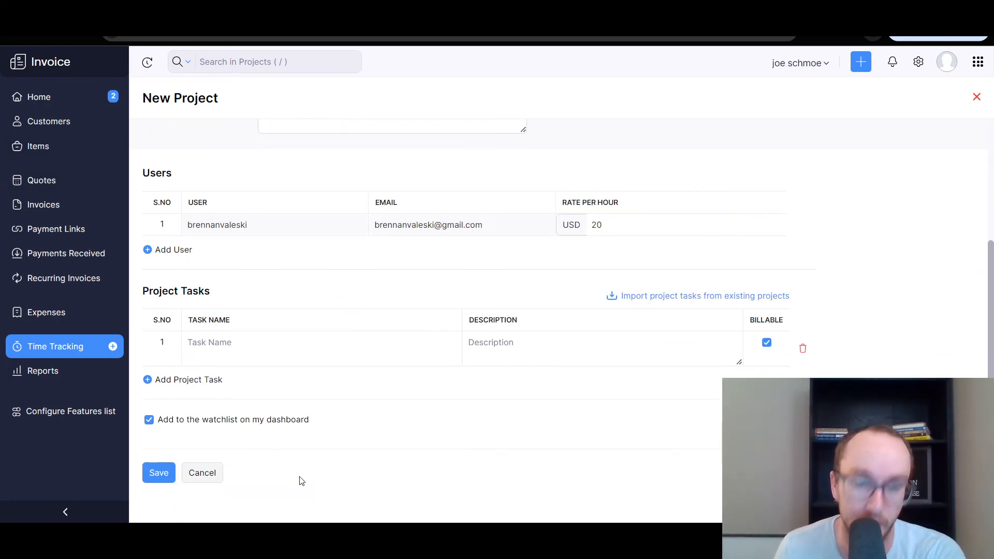
Leave the project form for the Reports Center and examine the sales, receivables, payments, recurring invoice and expense reports on offer.
left_click(42, 370)
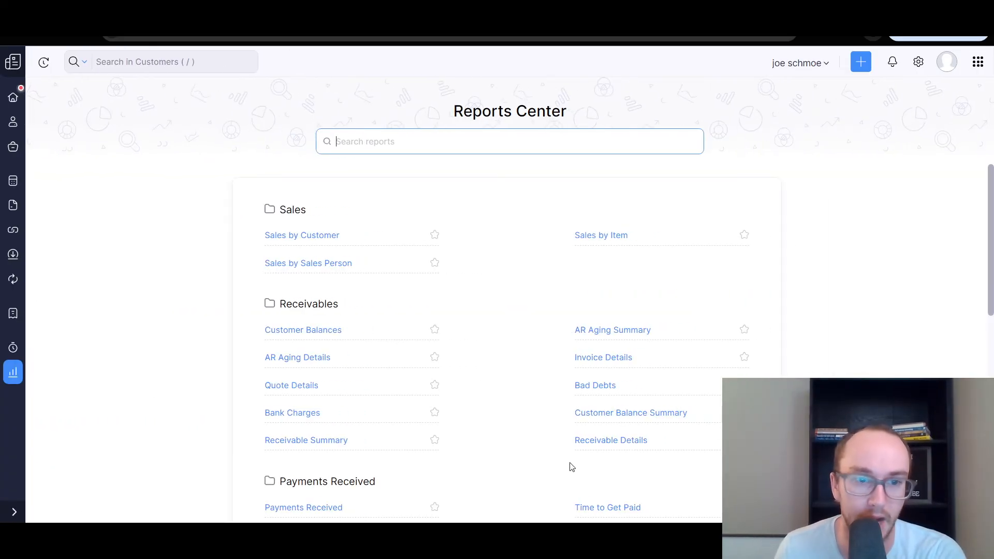
scroll(445, 378, "down", 4)
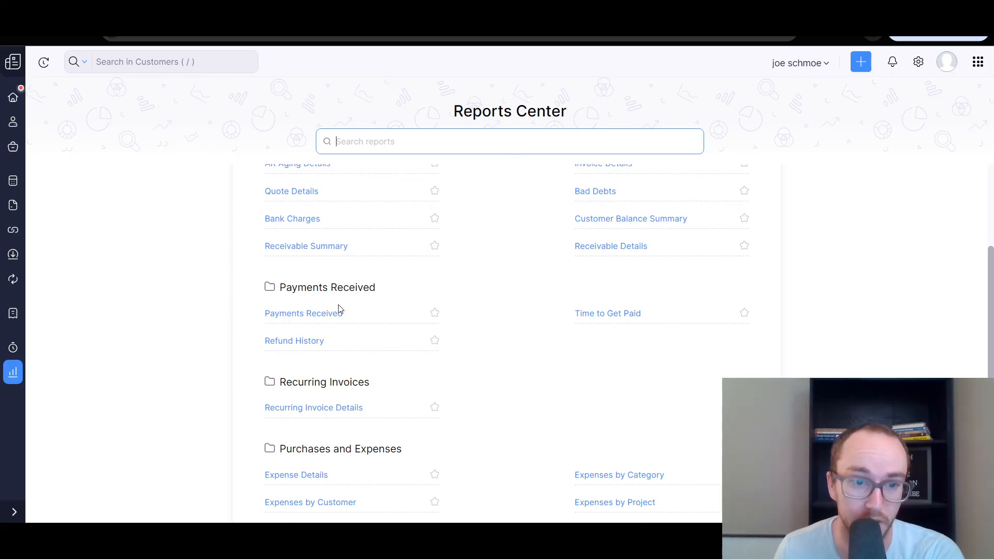
scroll(344, 407, "up", 1)
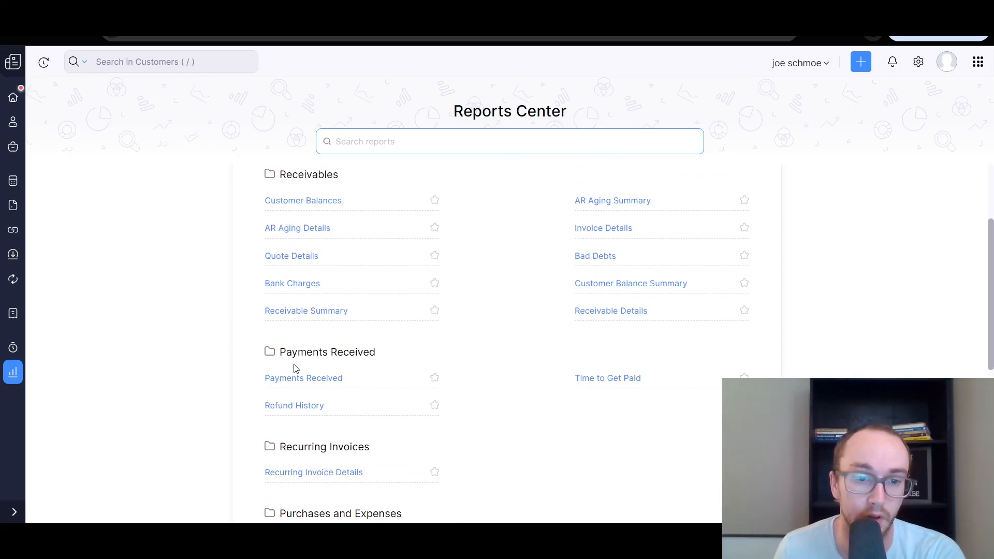
scroll(300, 377, "up", 1)
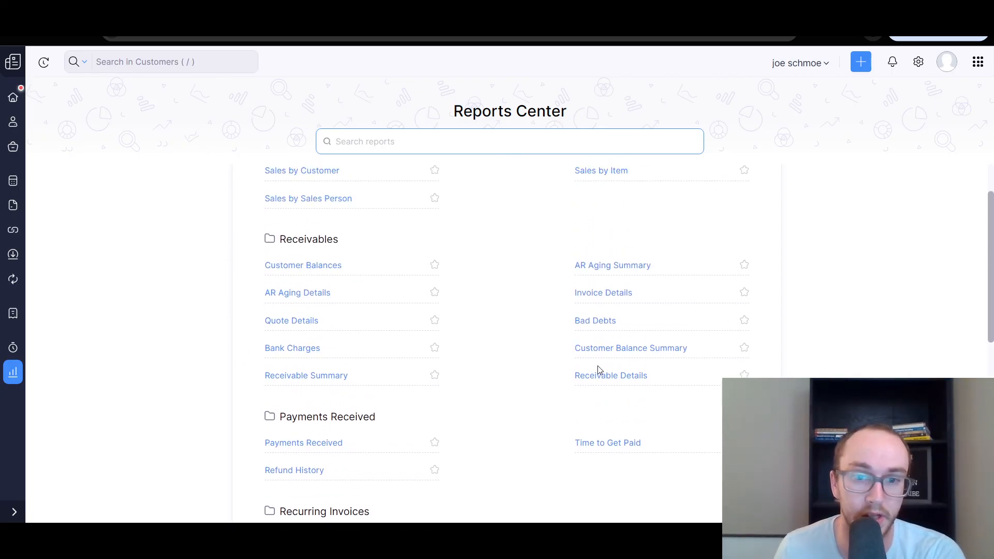
scroll(597, 370, "up", 1)
left_click(326, 236)
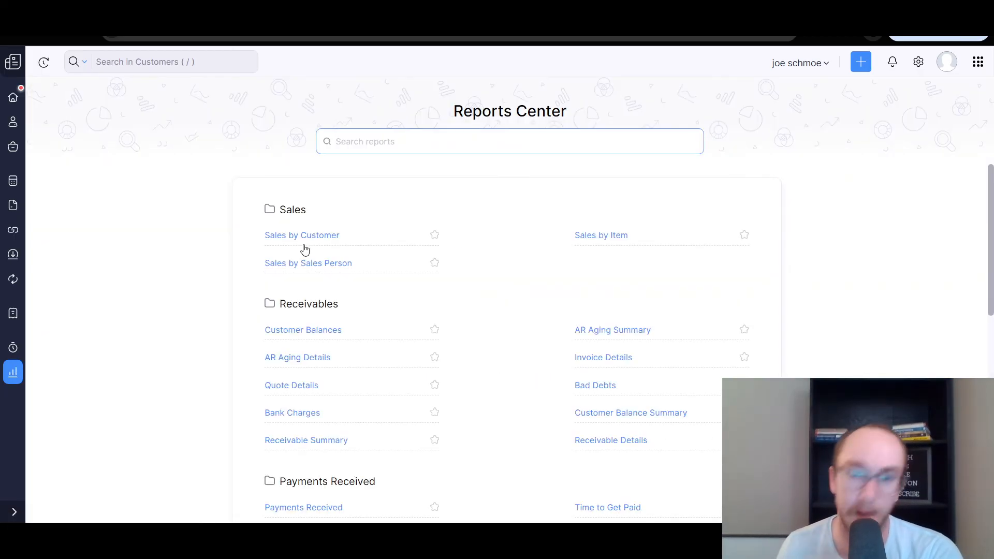
Return to the home dashboard to examine its receivables, sales and projects summaries, and briefly view the list of all Zoho apps.
left_click(14, 97)
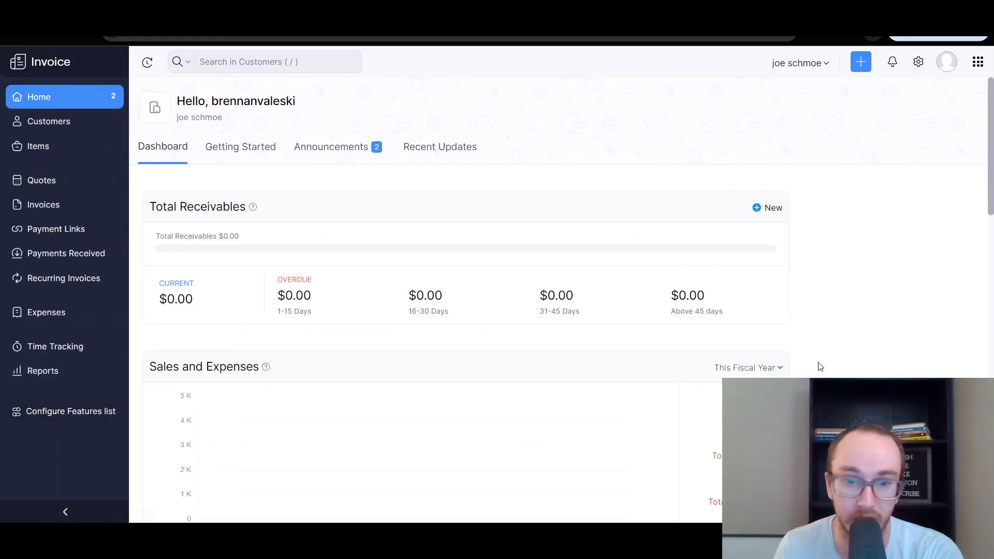
scroll(817, 367, "down", 4)
scroll(717, 355, "up", 3)
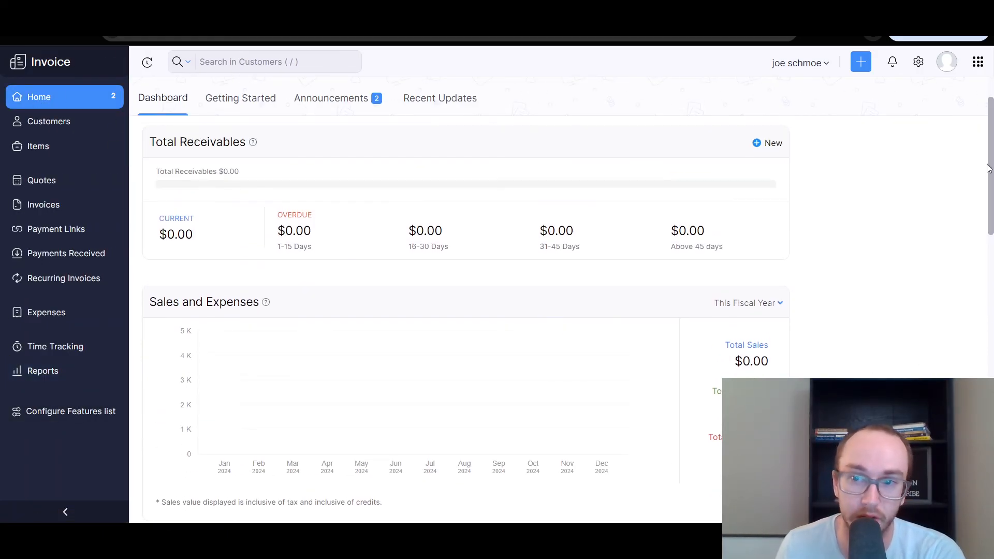
scroll(989, 160, "up", 2)
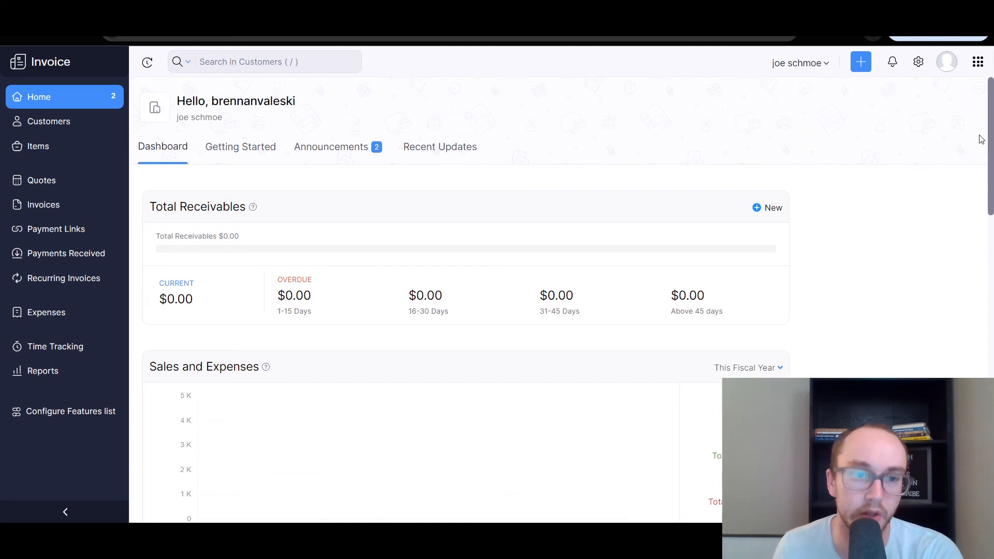
scroll(981, 138, "down", 3)
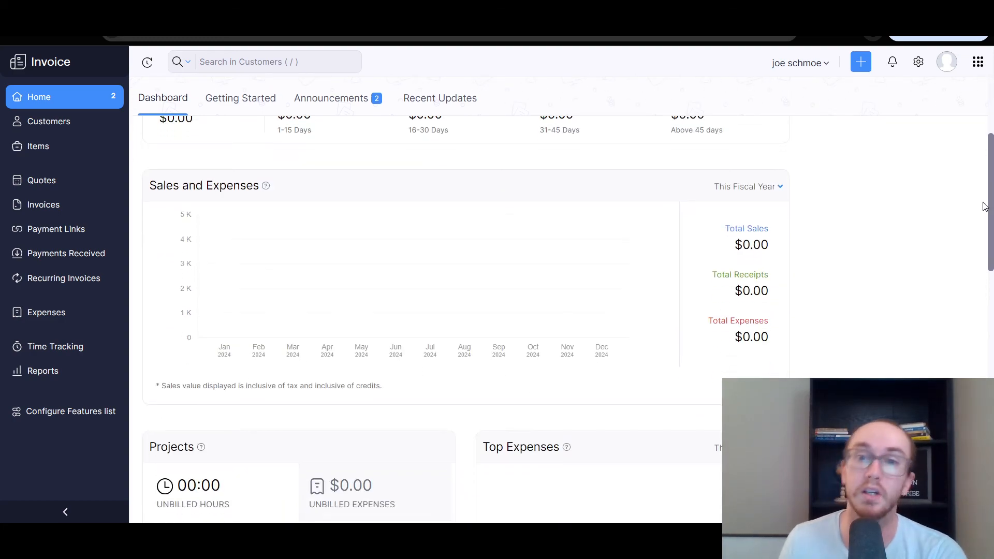
scroll(967, 220, "down", 1)
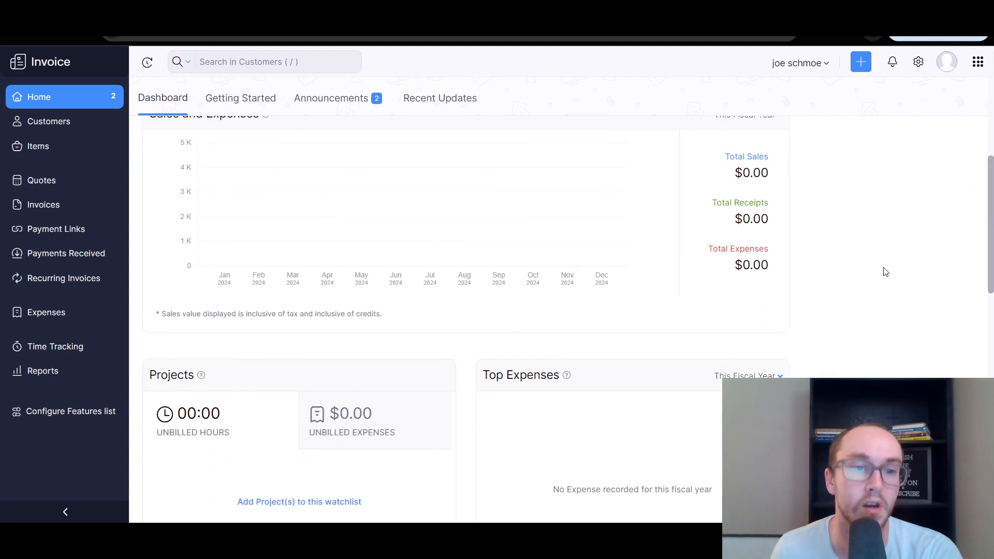
scroll(301, 286, "up", 1)
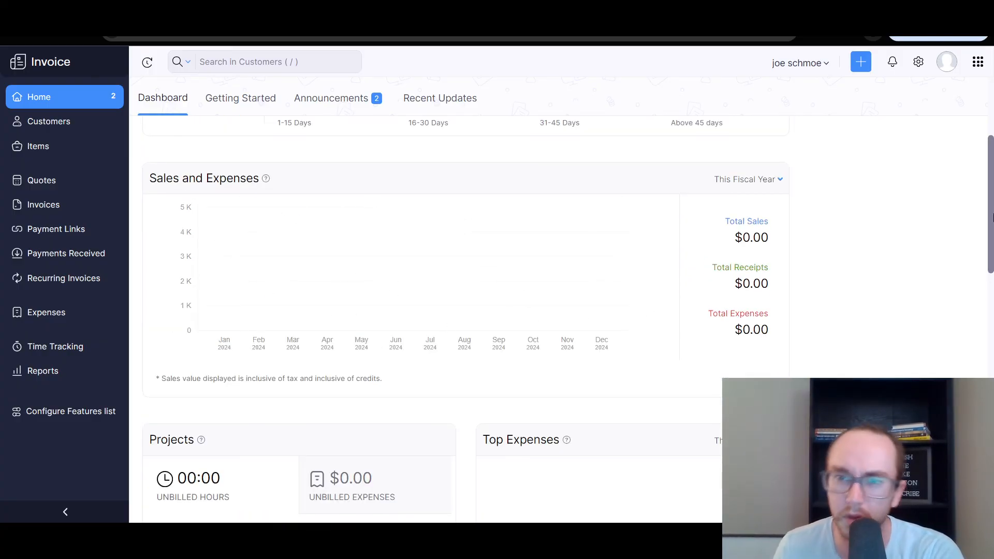
left_click(977, 62)
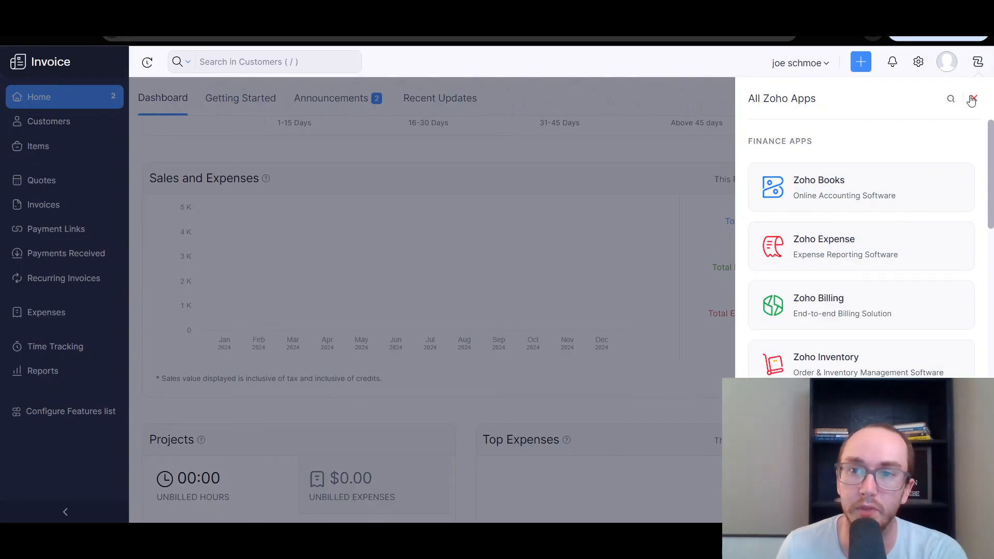
left_click(973, 98)
Look over the rest of the dashboard down to the Sales, Receipts, and Dues summary, and return to the Sales and Expenses chart.
scroll(917, 198, "down", 10)
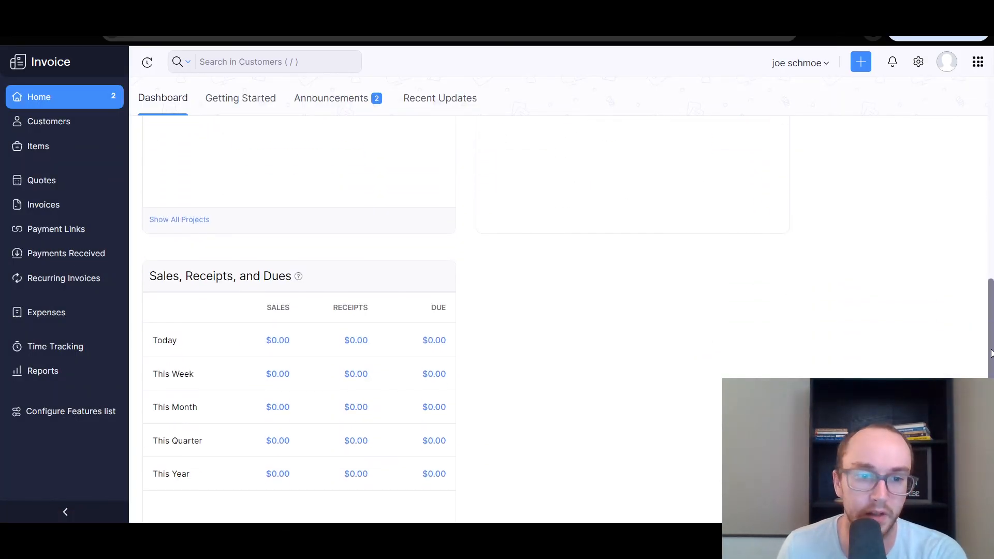
scroll(978, 355, "up", 3)
scroll(978, 355, "down", 6)
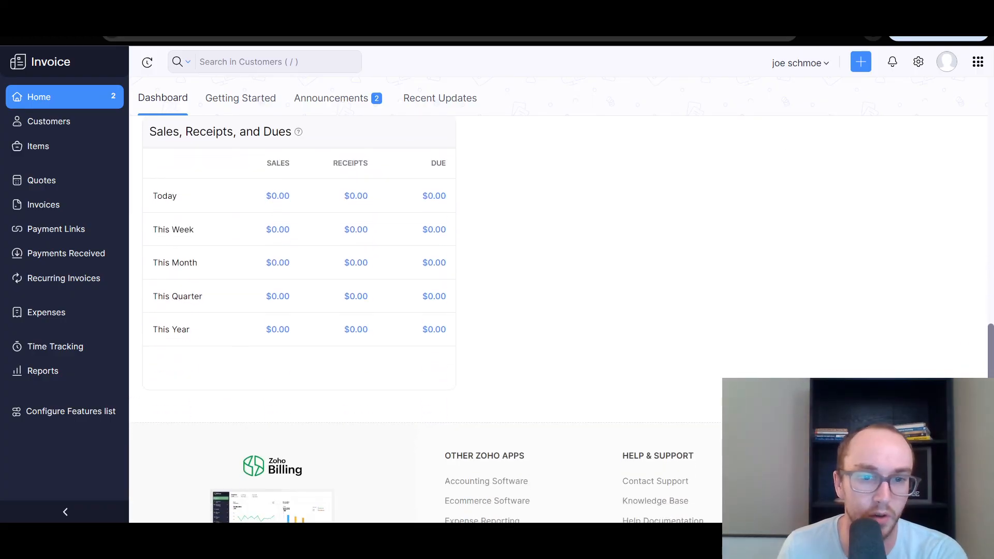
scroll(946, 195, "up", 15)
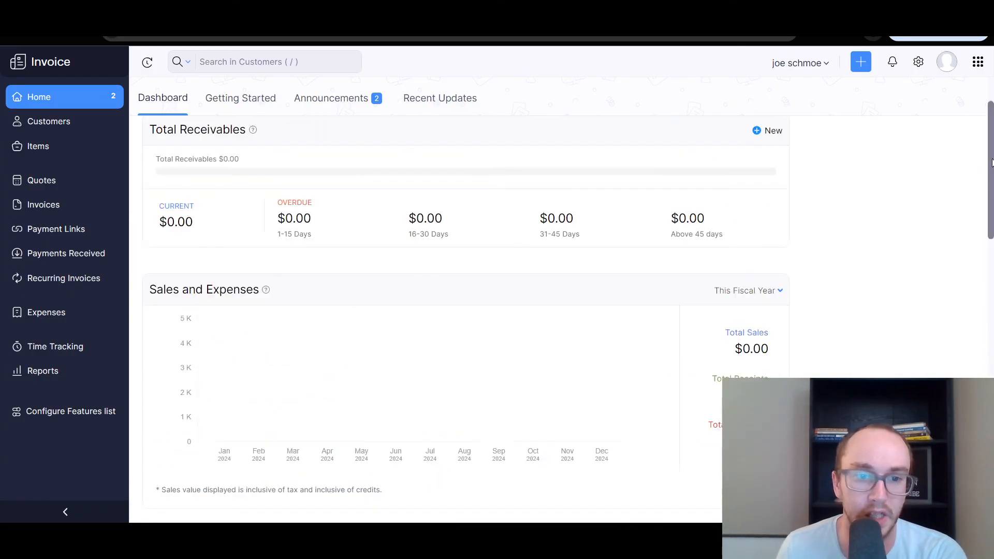
scroll(551, 207, "down", 3)
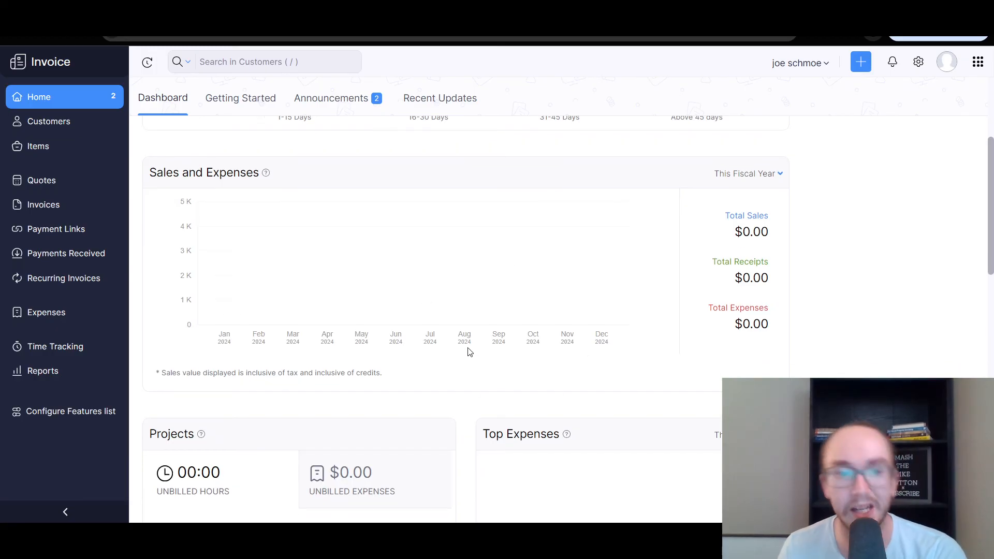
scroll(466, 345, "up", 4)
scroll(462, 366, "down", 2)
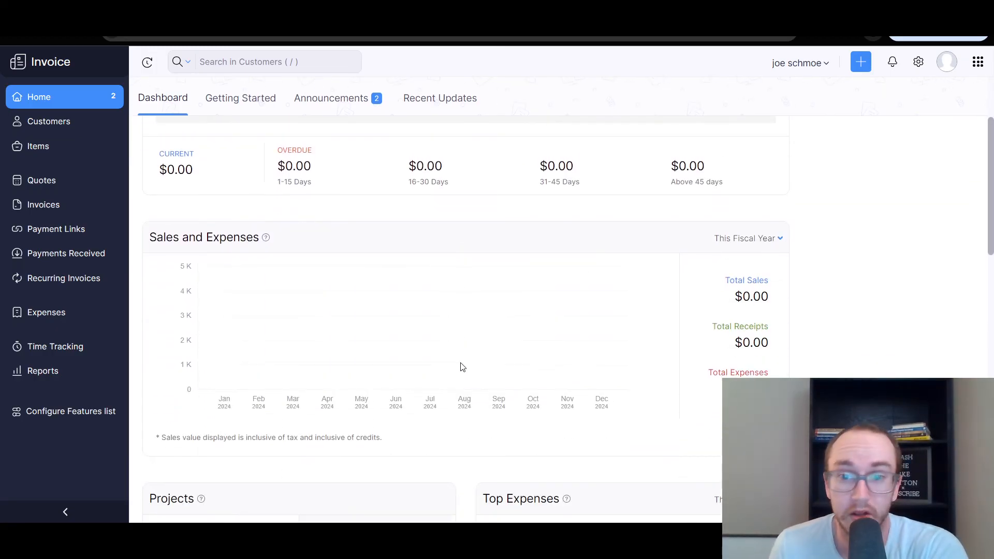
Switch the Sales and Expenses chart to Last 12 Months and back to This Fiscal Year.
left_click(751, 238)
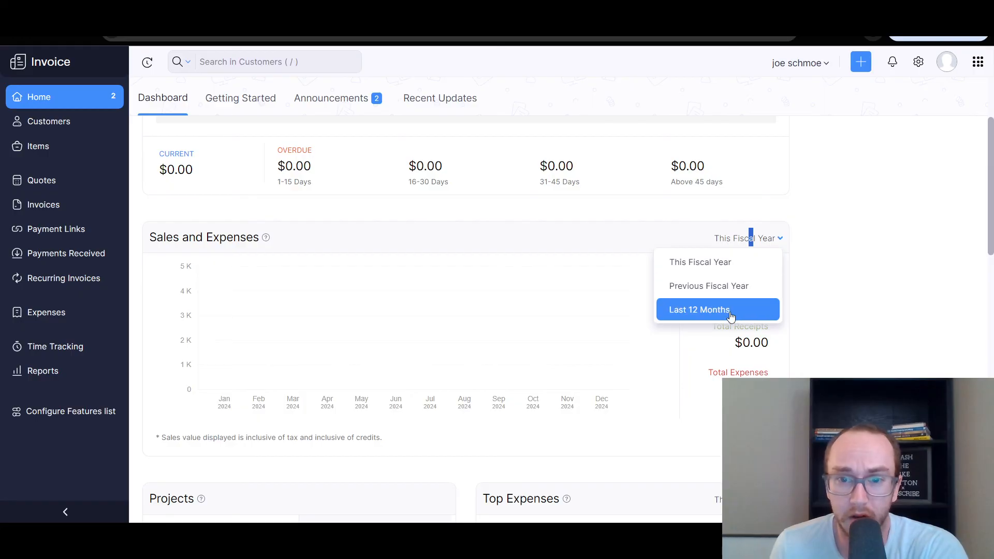
left_click(730, 310)
left_click(762, 238)
left_click(748, 265)
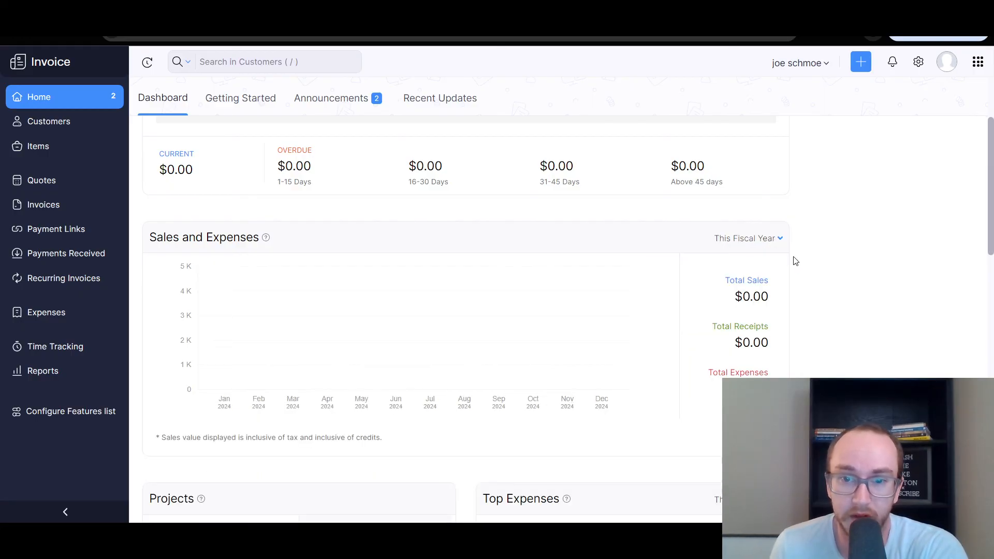
scroll(754, 359, "up", 3)
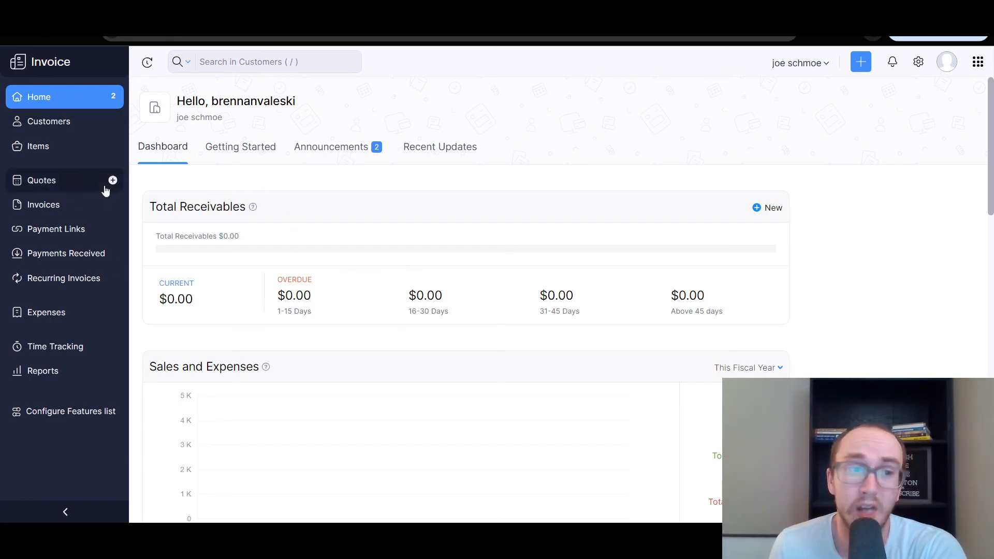
Open the unpaid invoices list and start a new invoice.
left_click(64, 204)
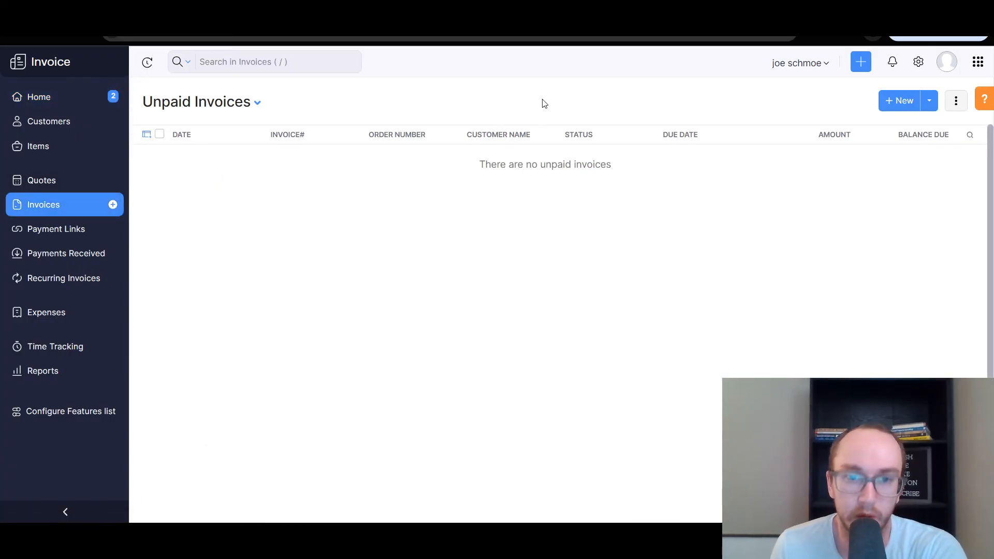
left_click(904, 102)
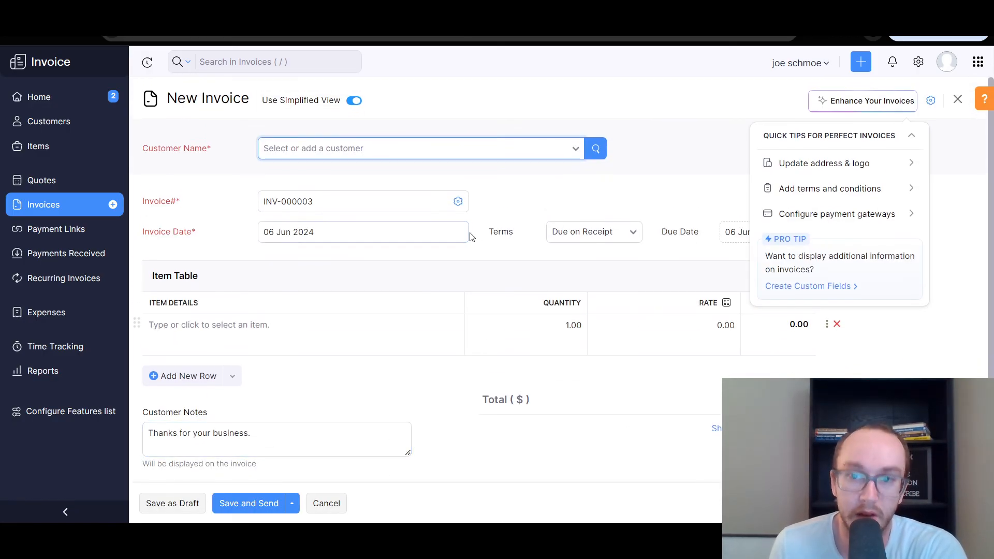
Look over the payment gateways offered from the new invoice without choosing one, and open the Online Payments settings.
left_click(857, 221)
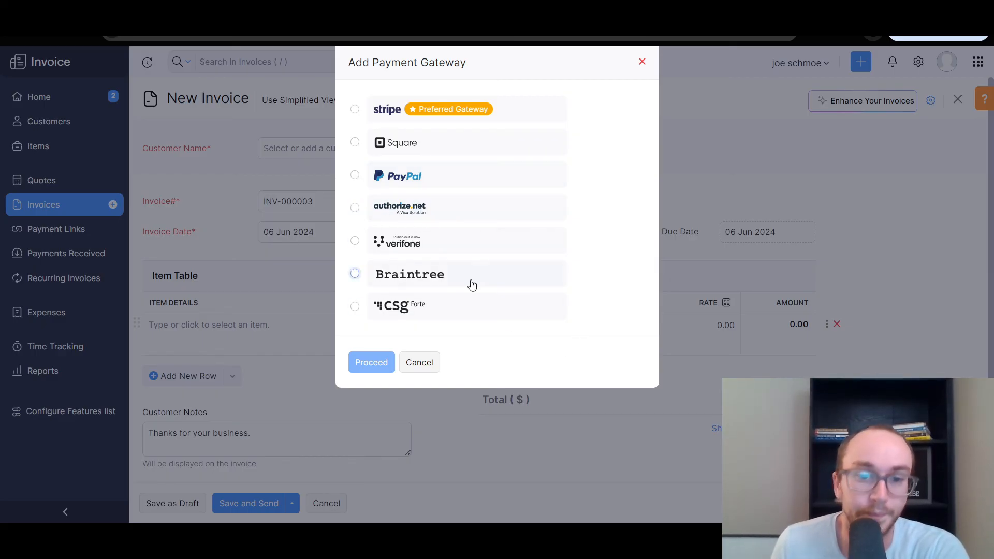
left_click(426, 367)
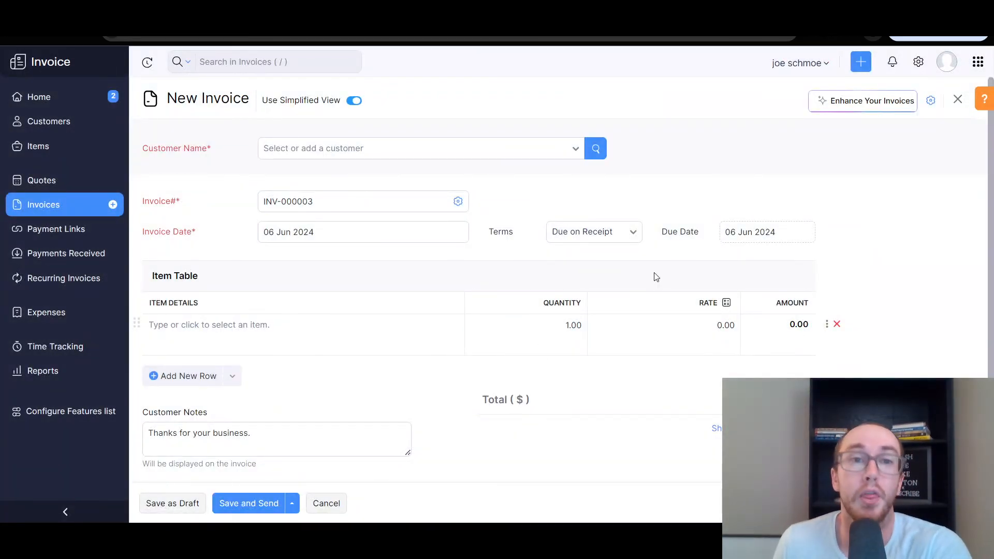
left_click(917, 62)
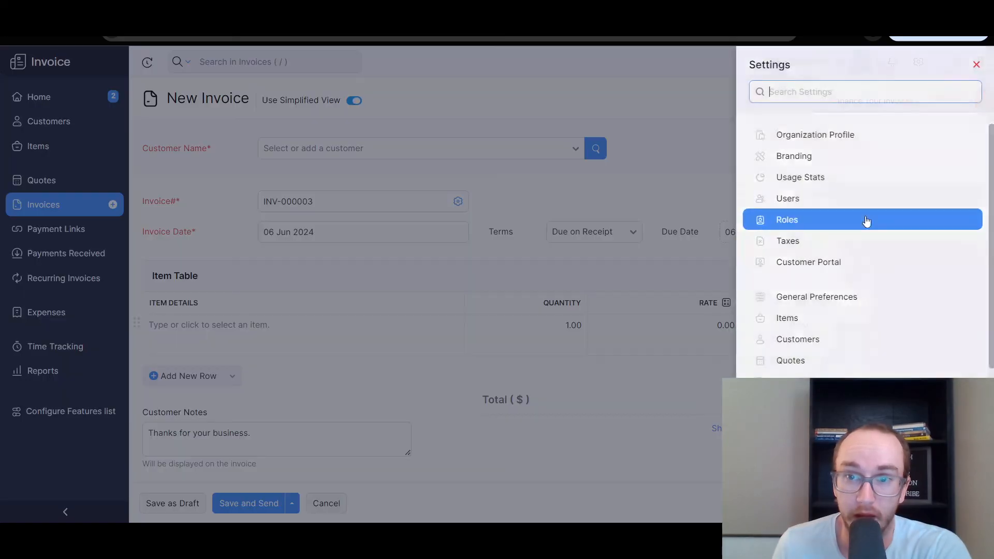
scroll(833, 238, "down", 5)
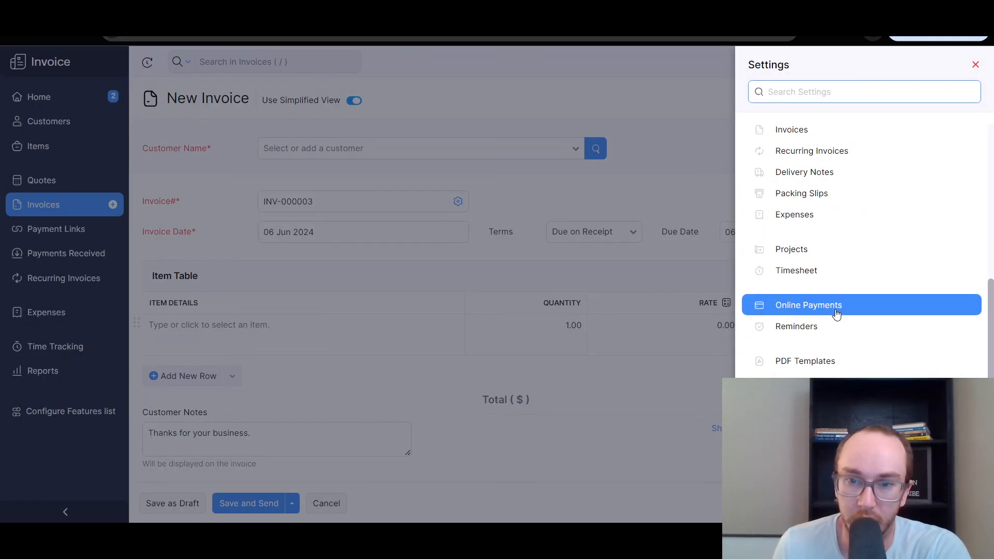
left_click(836, 312)
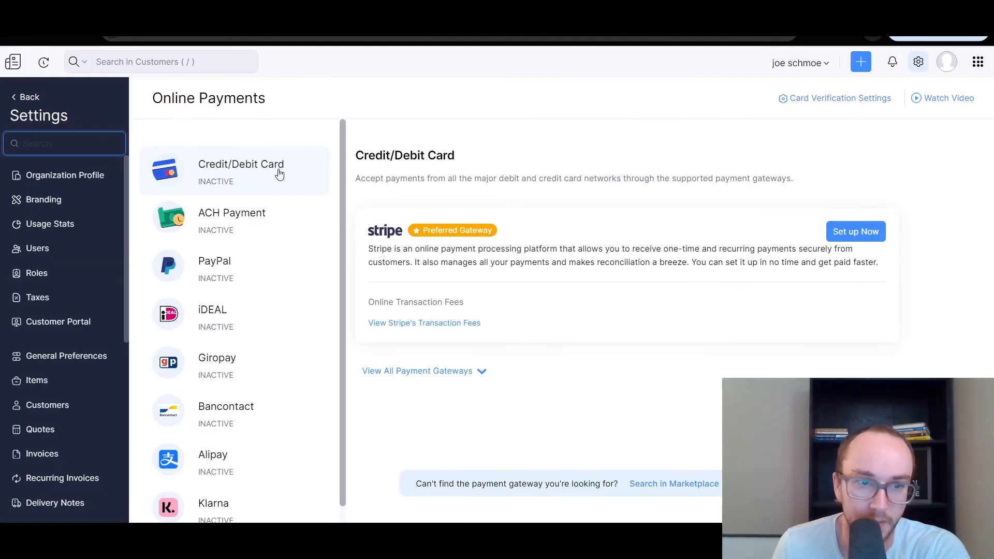
left_click(919, 62)
scroll(859, 233, "down", 3)
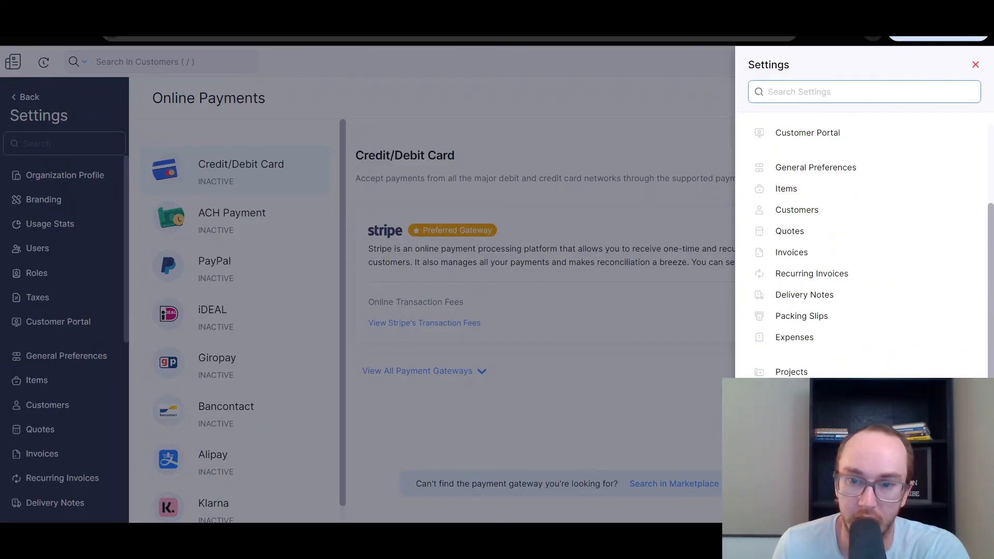
left_click(629, 390)
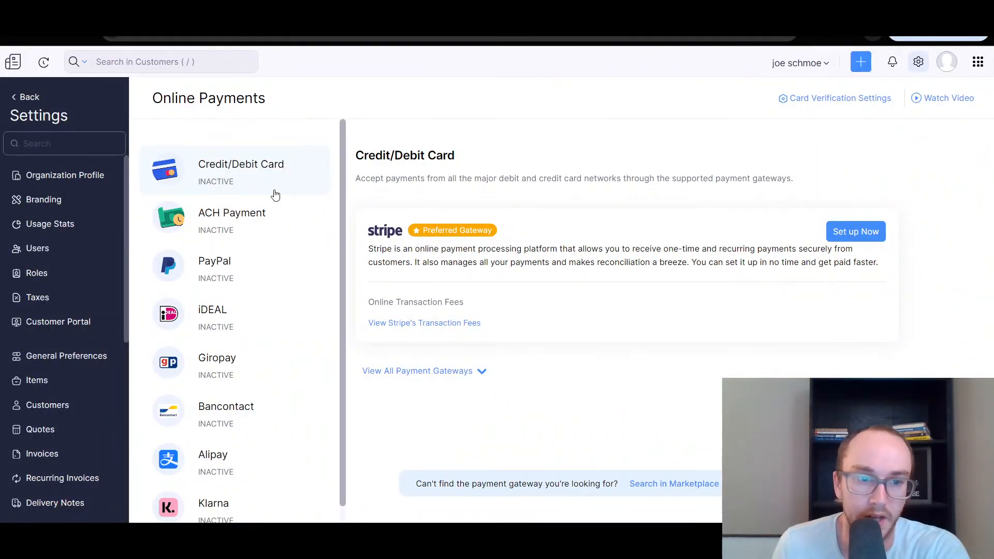
Look through the online payment methods, including Klarna, Alipay, Giropay, PayPal, ACH Payment and Credit/Debit Card.
scroll(260, 264, "down", 1)
left_click(243, 490)
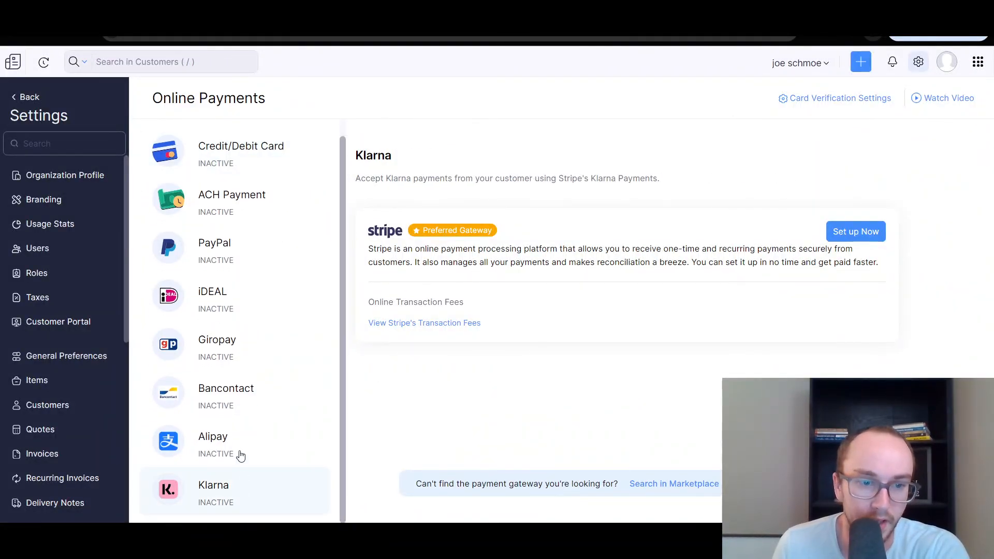
left_click(238, 445)
left_click(259, 345)
left_click(276, 246)
scroll(276, 247, "up", 1)
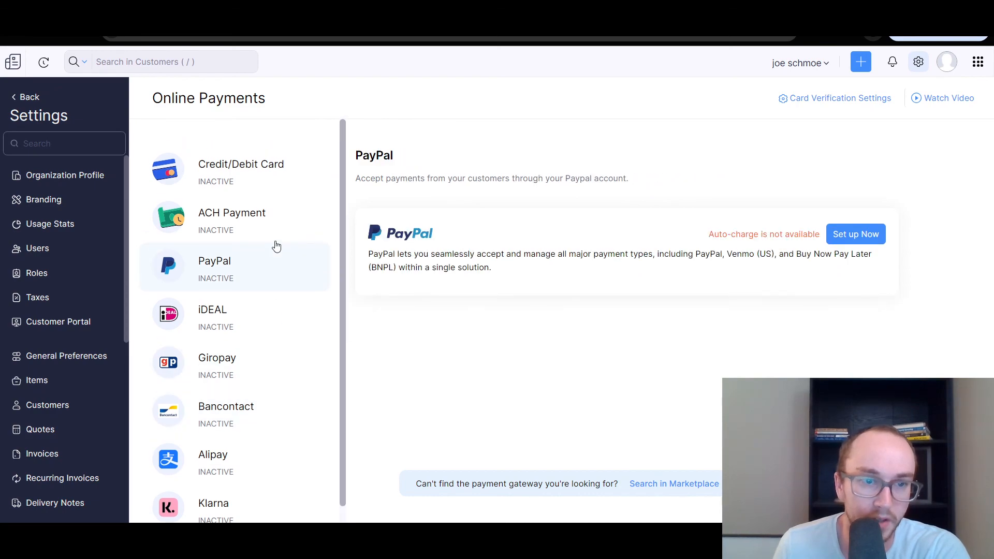
left_click(280, 222)
left_click(288, 171)
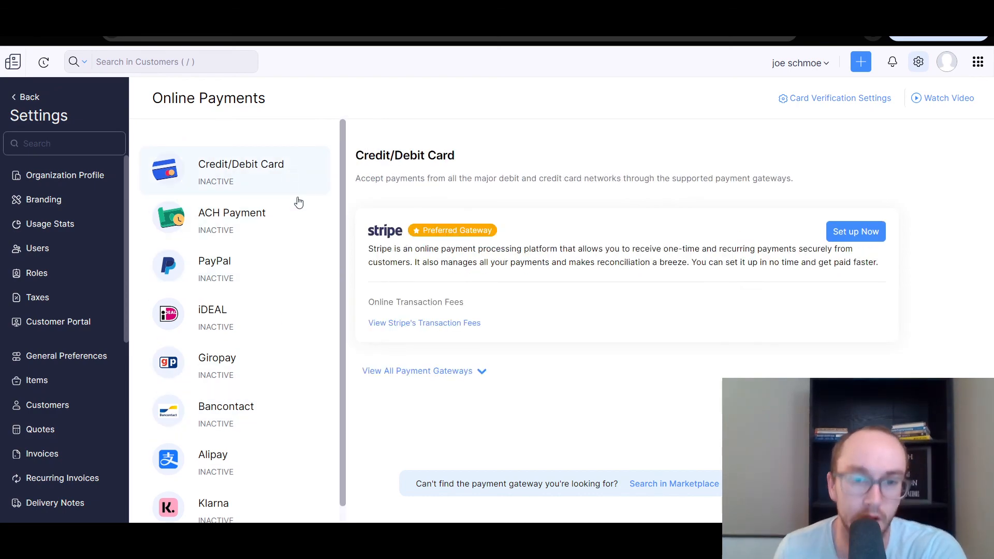
left_click(285, 222)
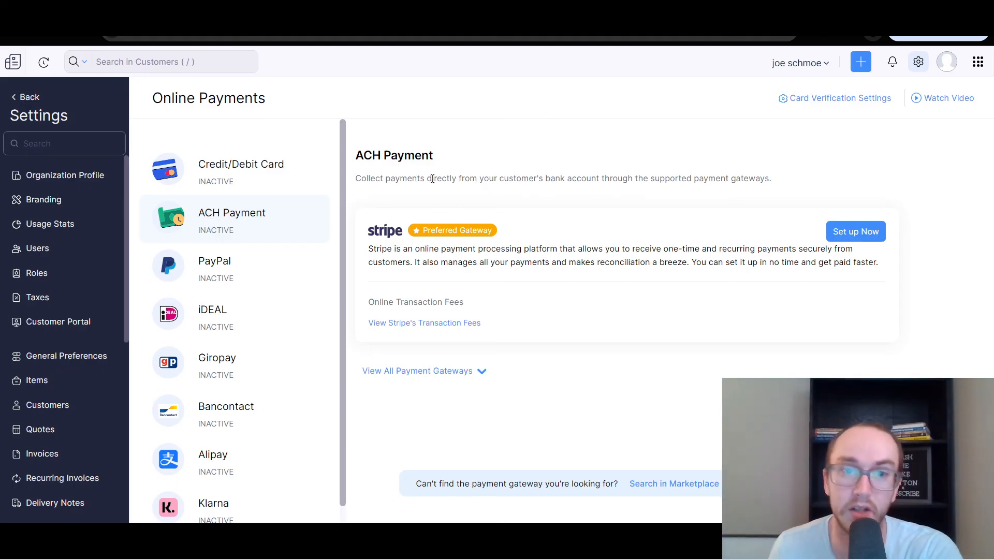
left_click(249, 182)
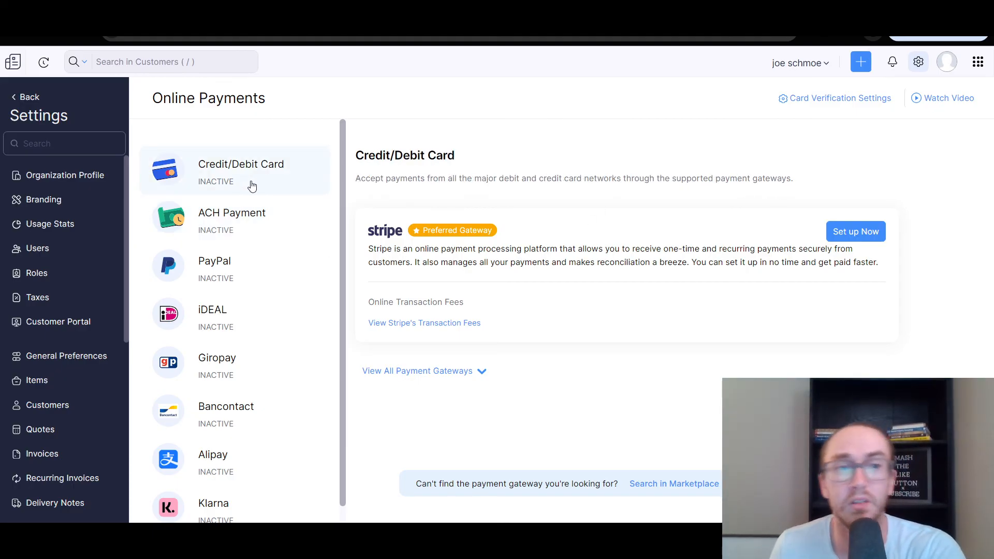
Look through the list of all settings and open the Branding settings.
left_click(917, 62)
scroll(851, 318, "down", 5)
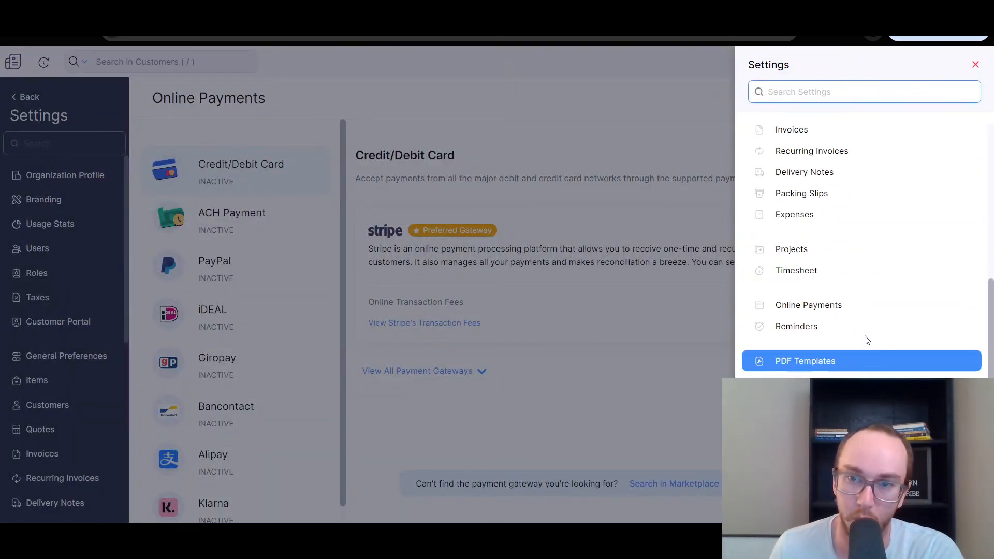
scroll(867, 340, "up", 5)
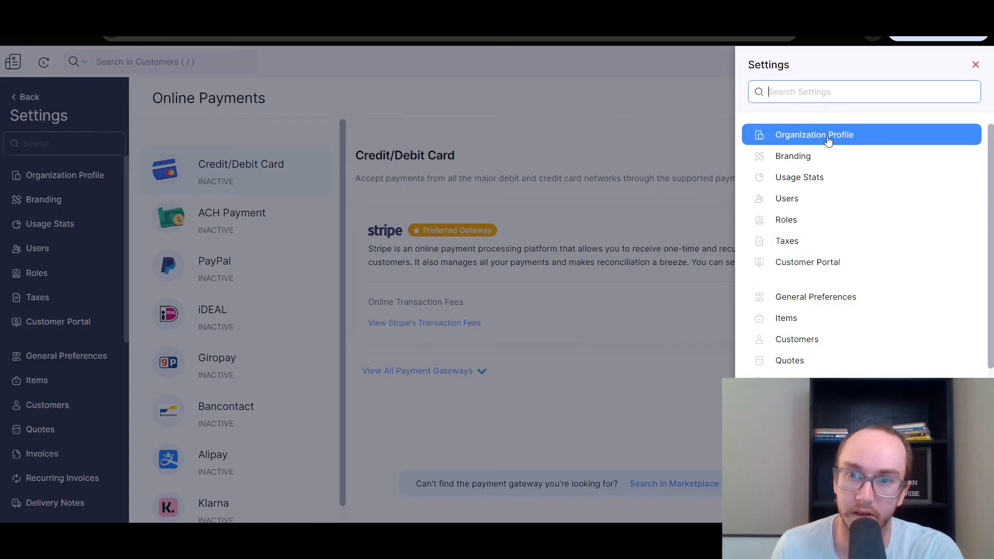
left_click(783, 157)
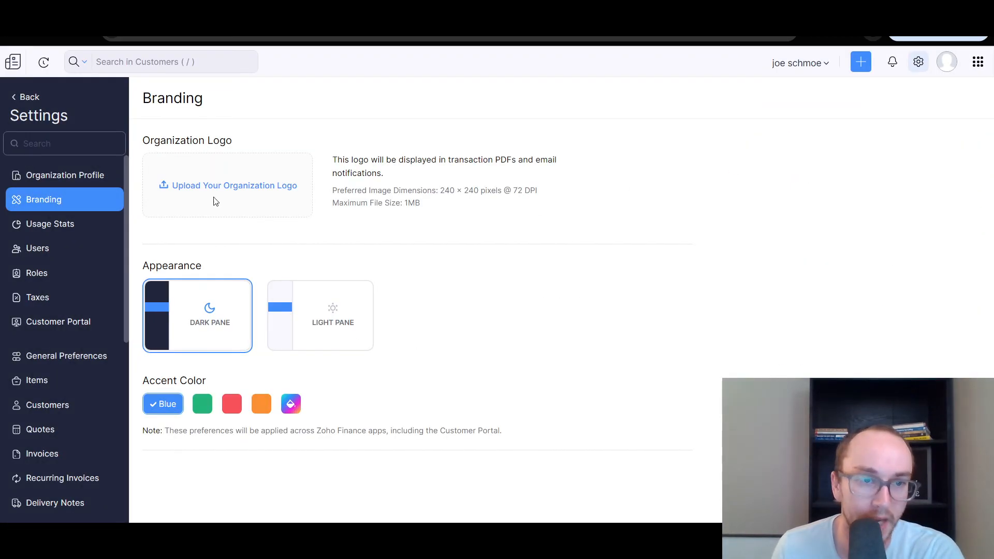
Try the Light Pane appearance and the green and red accent colors, and restore Dark Pane with the Blue accent.
left_click(291, 311)
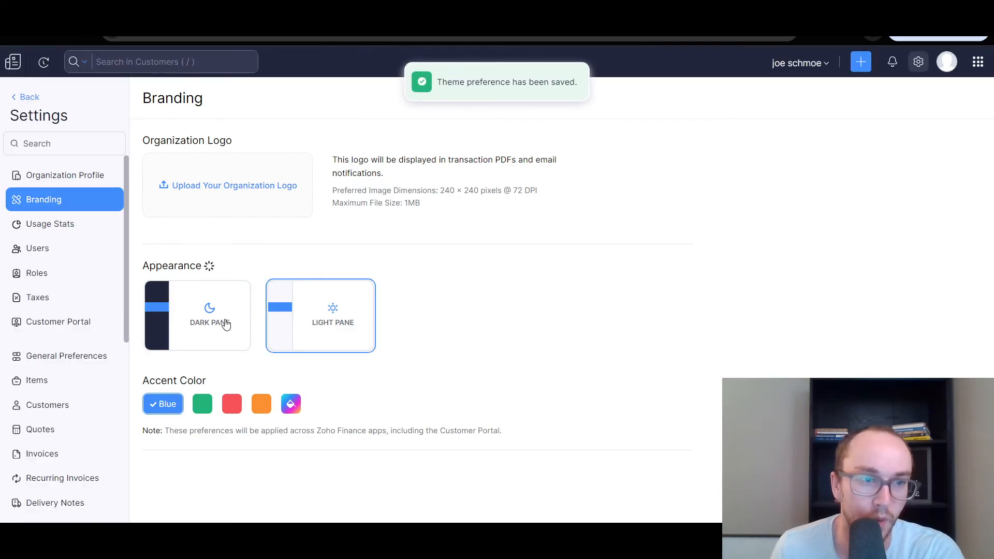
left_click(226, 324)
left_click(203, 405)
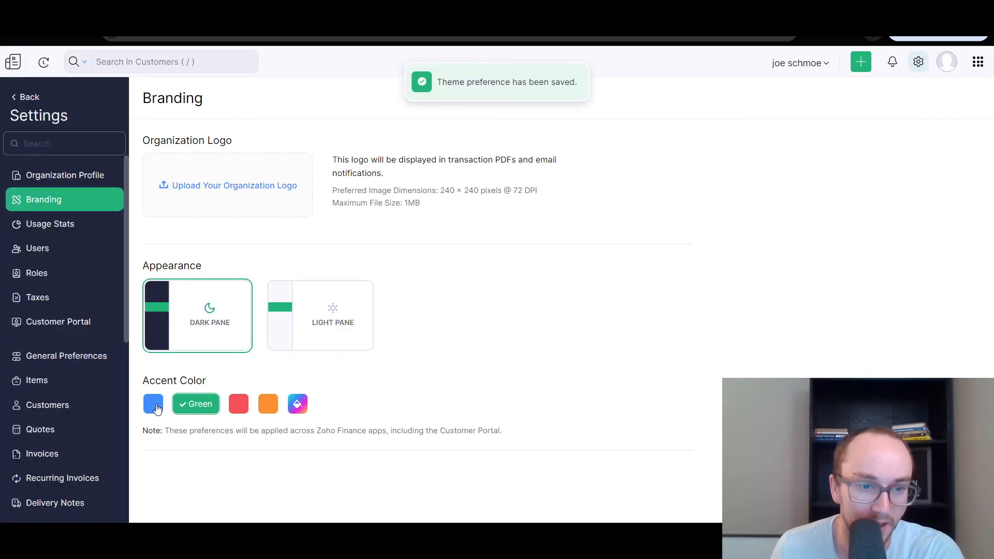
left_click(158, 409)
left_click(242, 408)
left_click(157, 409)
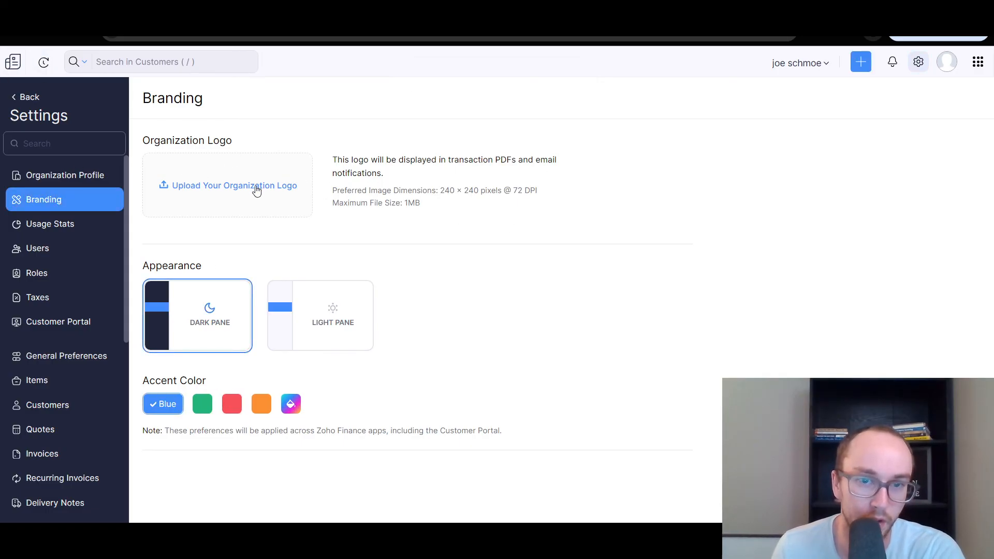
Highlight the note about where the organization logo is displayed, and return from the settings to the unpaid invoices list.
left_click_drag(453, 159, 549, 184)
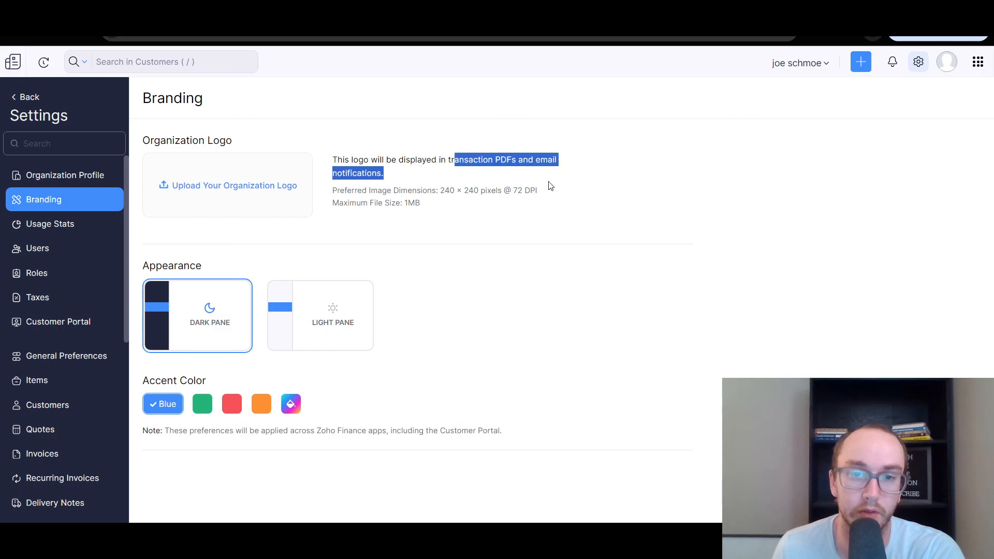
left_click(550, 187)
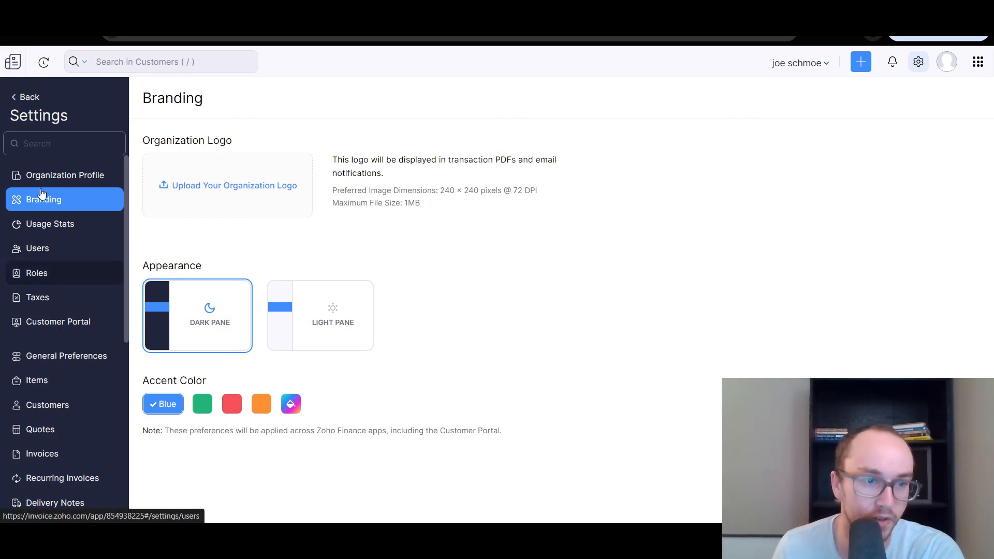
left_click(27, 96)
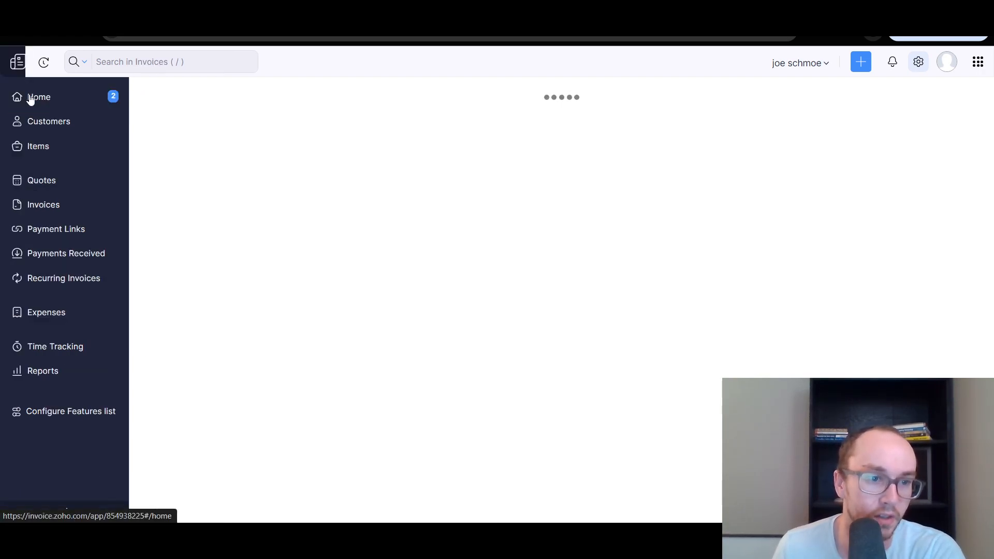
left_click(56, 205)
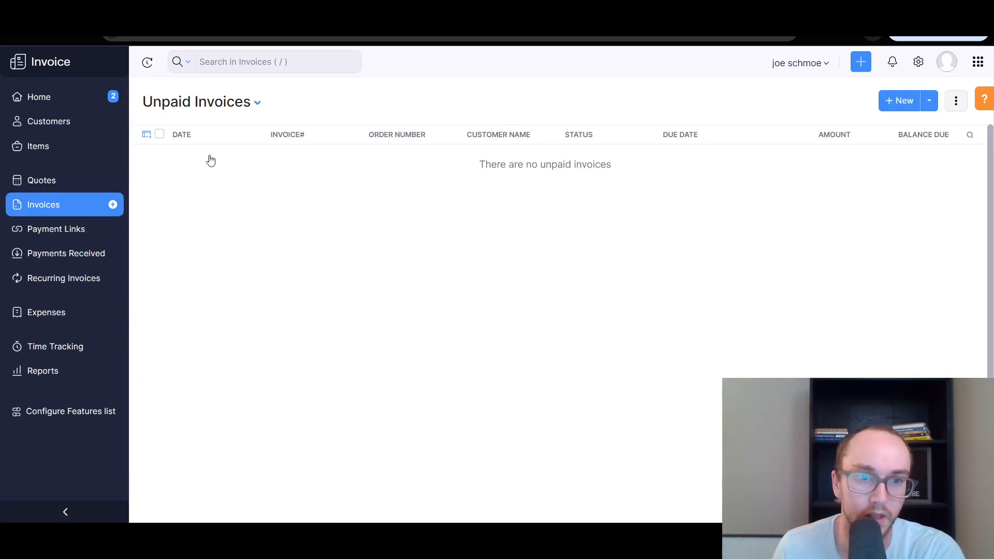
Switch to the Zoho Invoice website and look over its section about apps for those on the move.
left_click(63, 101)
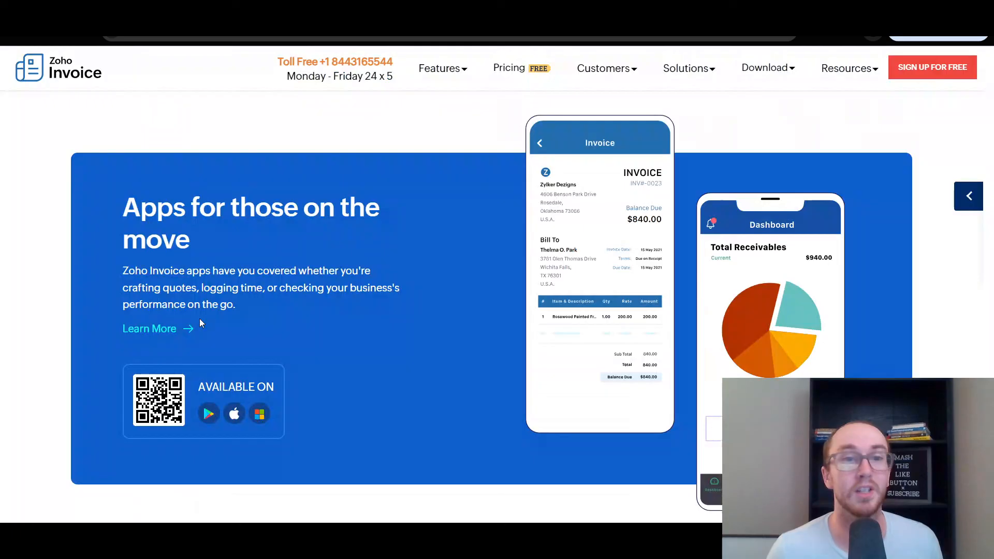
scroll(340, 364, "up", 10)
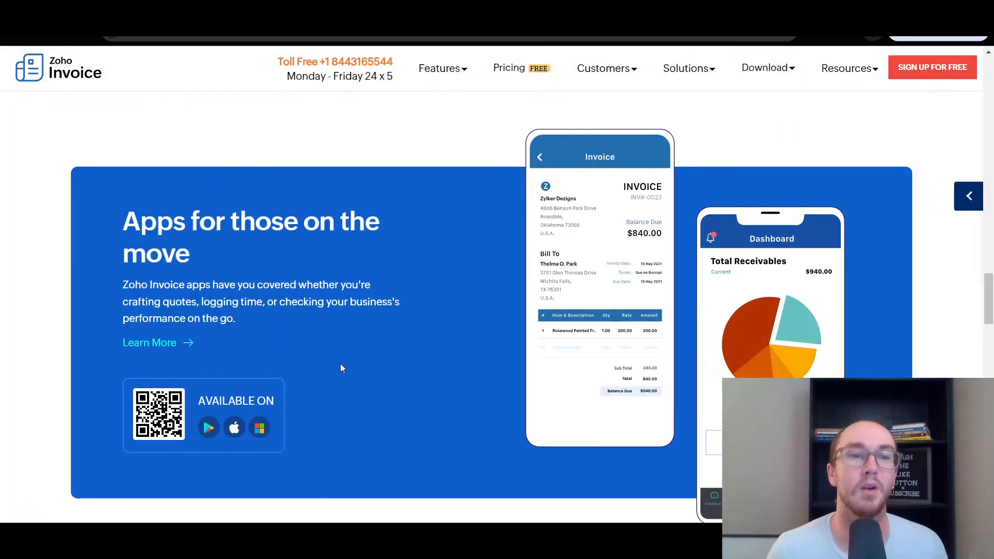